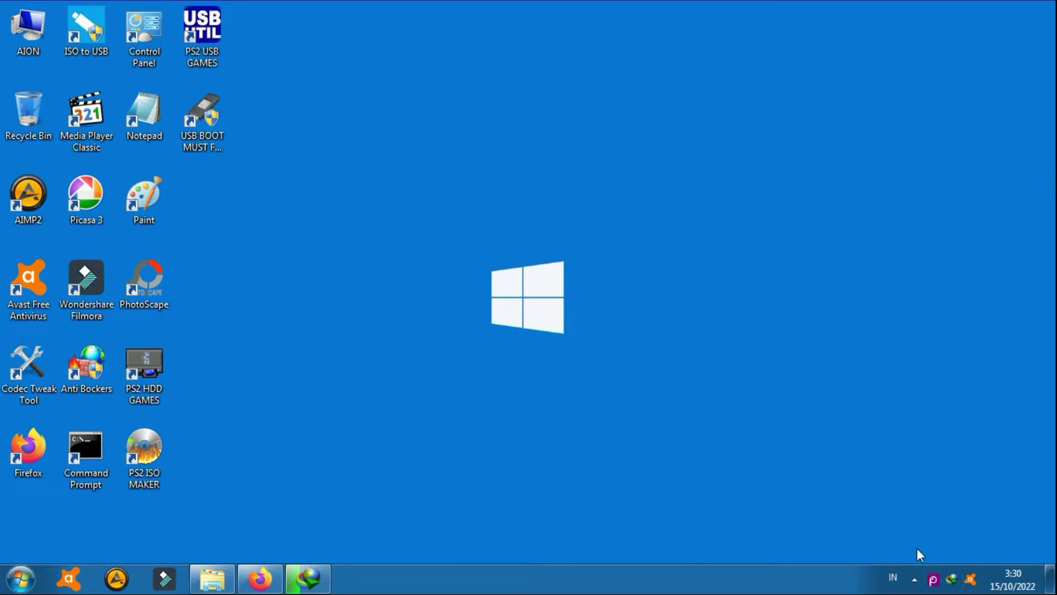
{"action": "left_click", "coordinate": [933, 578]}
{"action": "left_click", "coordinate": [890, 361]}
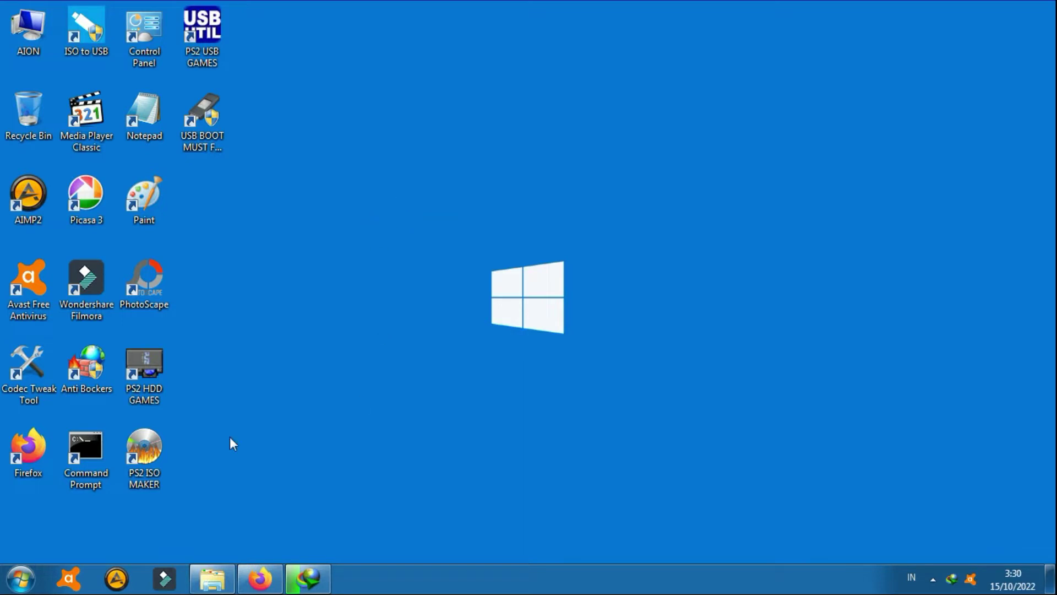
View the computer's basic system information through the AION desktop computer's properties, and close the window.
{"action": "right_click", "coordinate": [13, 40]}
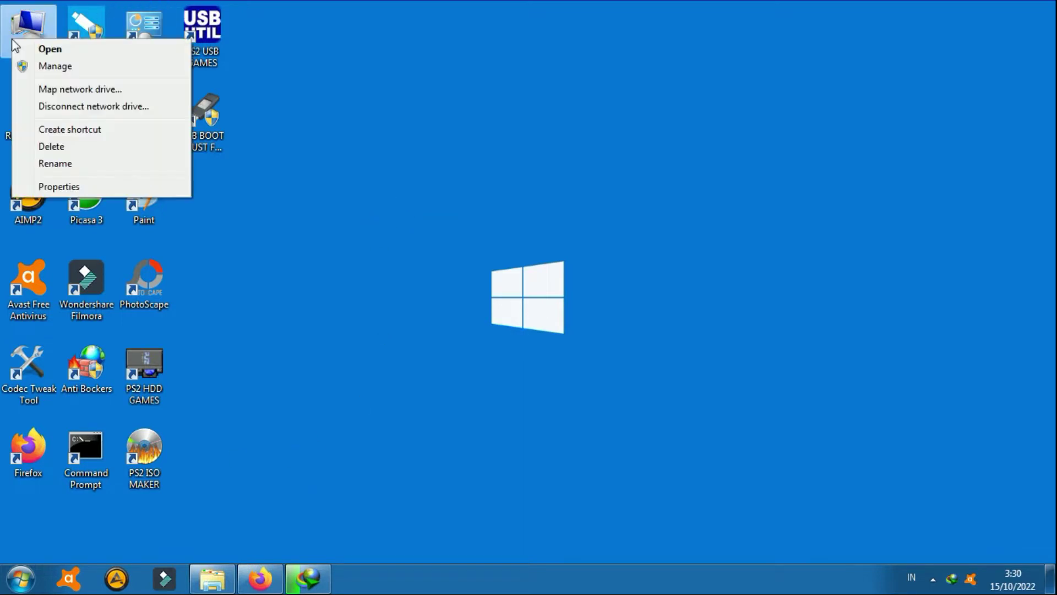
{"action": "left_click", "coordinate": [121, 186]}
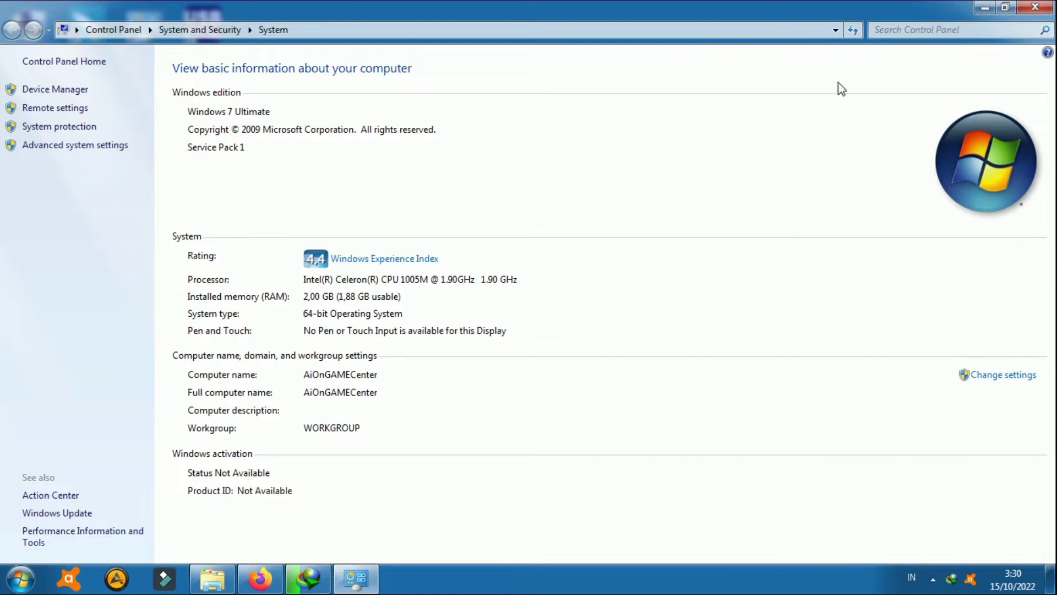
{"action": "left_click", "coordinate": [1036, 8]}
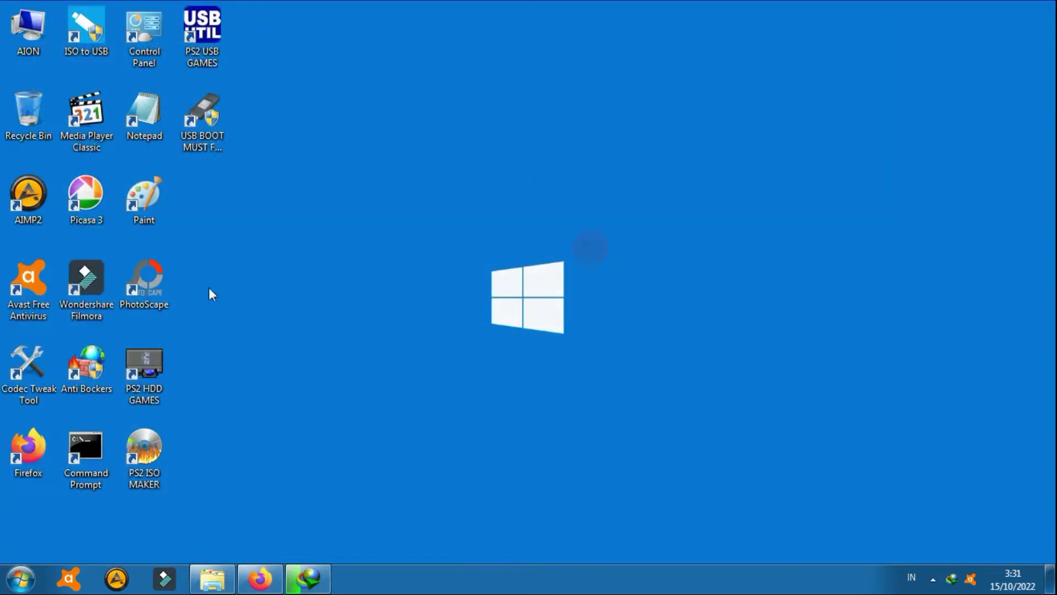
Preview ao-no-exorcist-1.jpg from the EPS228 CUSTOM THEME WINDOWS 7 folder enlarged in full view, and close the viewer.
{"action": "left_click", "coordinate": [212, 578]}
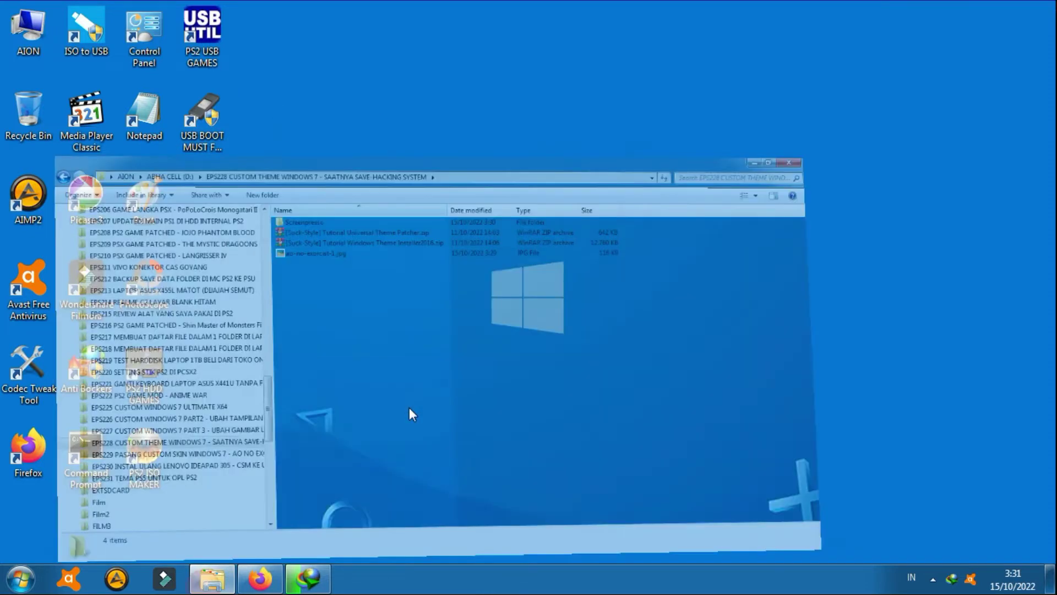
{"action": "left_click", "coordinate": [385, 140]}
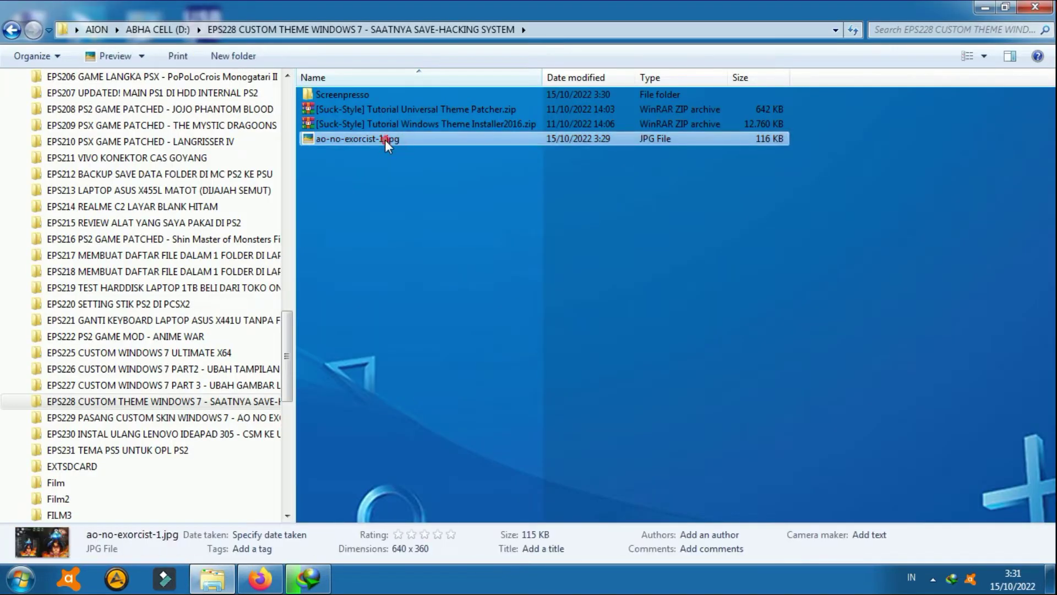
{"action": "double_click", "coordinate": [385, 140]}
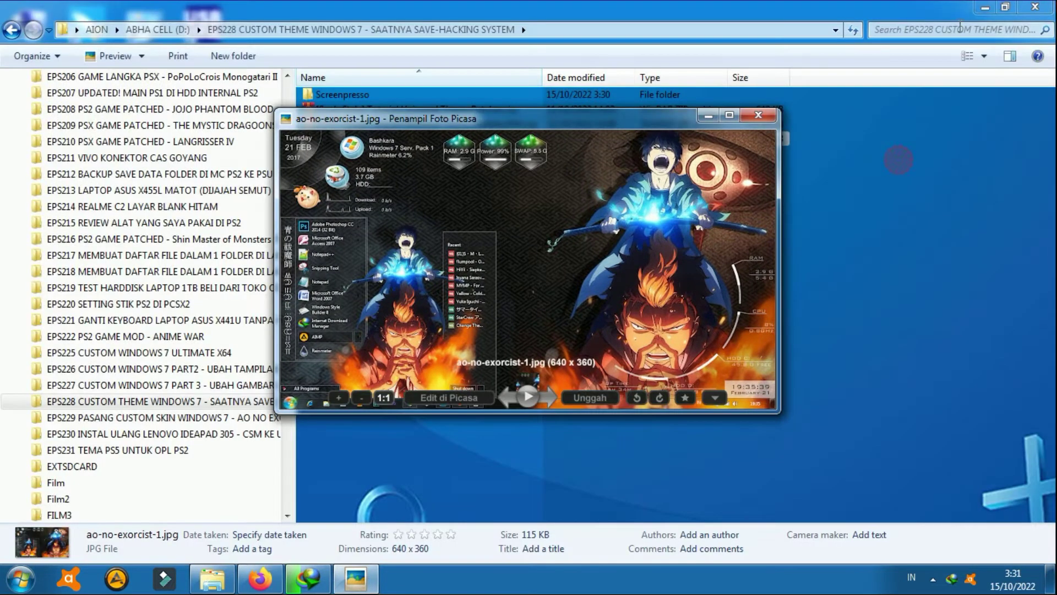
{"action": "left_click", "coordinate": [984, 8]}
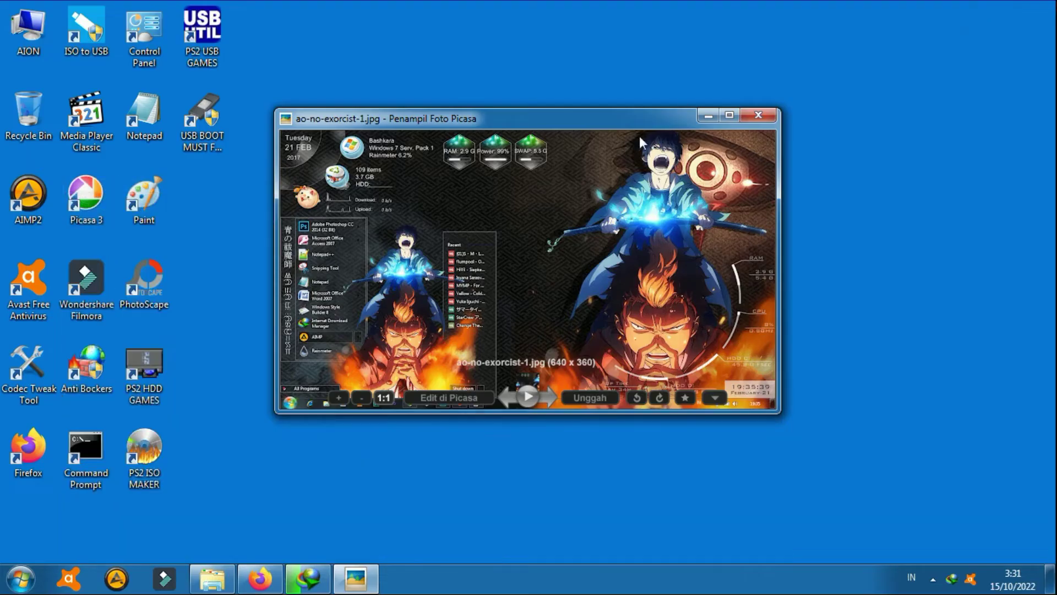
{"action": "left_click", "coordinate": [731, 115]}
{"action": "scroll", "coordinate": [652, 214], "scroll_direction": "up", "scroll_amount": 1}
{"action": "scroll", "coordinate": [652, 213], "scroll_direction": "up", "scroll_amount": 2}
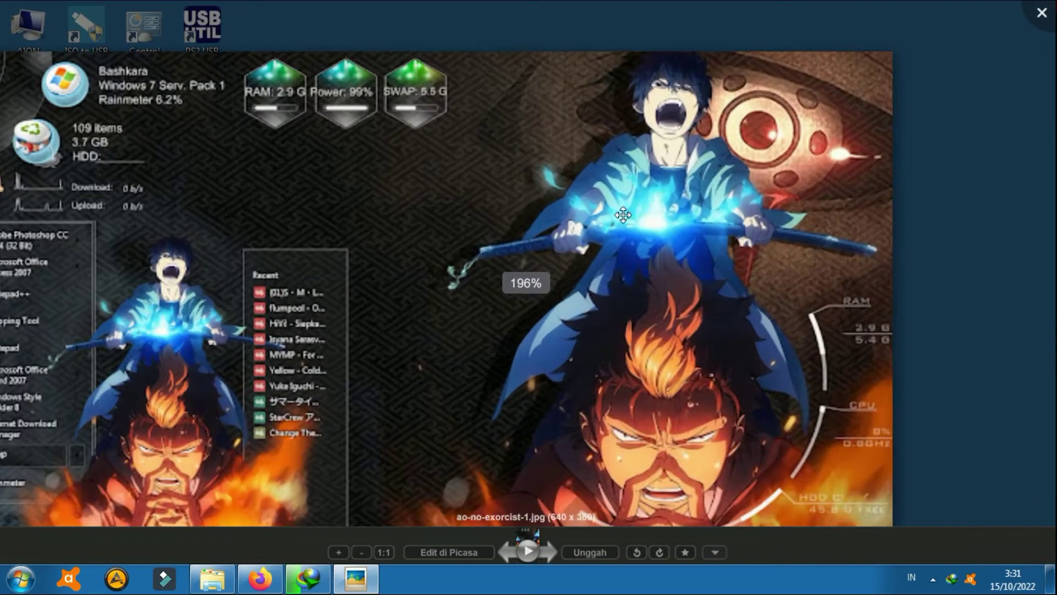
{"action": "scroll", "coordinate": [742, 177], "scroll_direction": "down", "scroll_amount": 2}
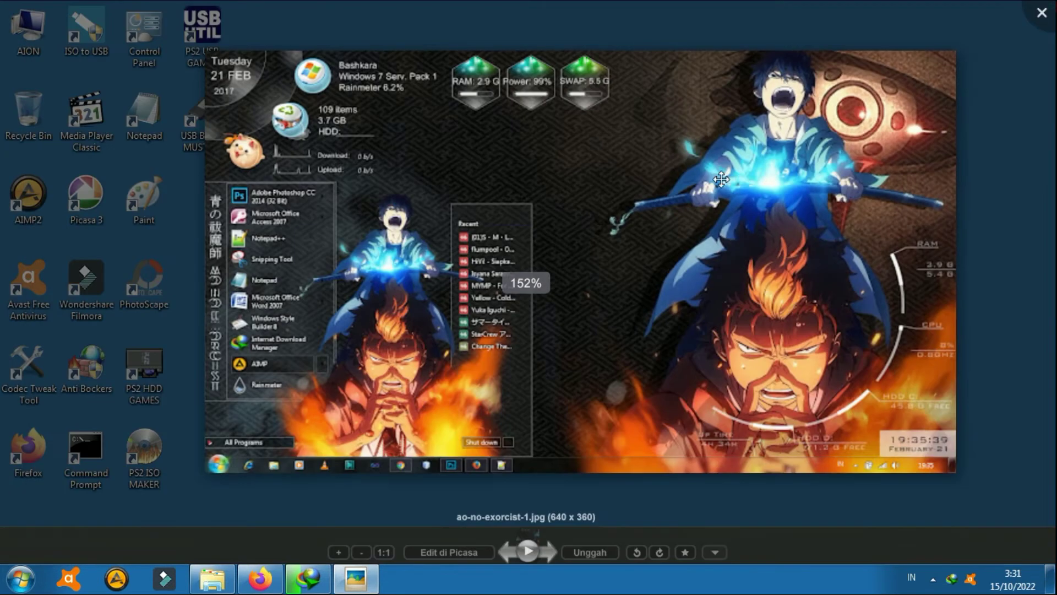
{"action": "scroll", "coordinate": [465, 191], "scroll_direction": "up", "scroll_amount": 1}
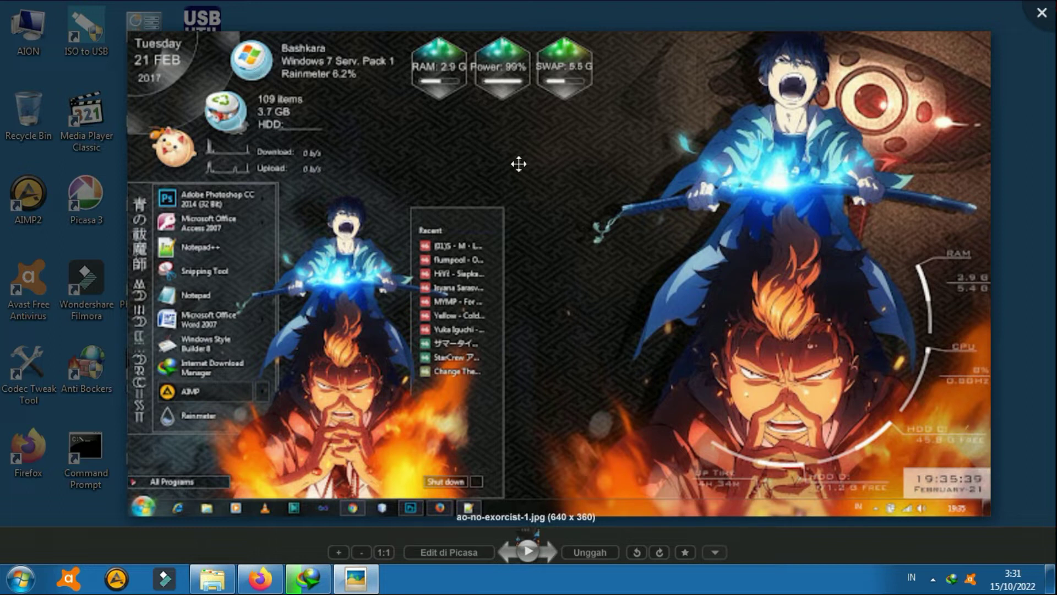
{"action": "left_click", "coordinate": [1040, 19]}
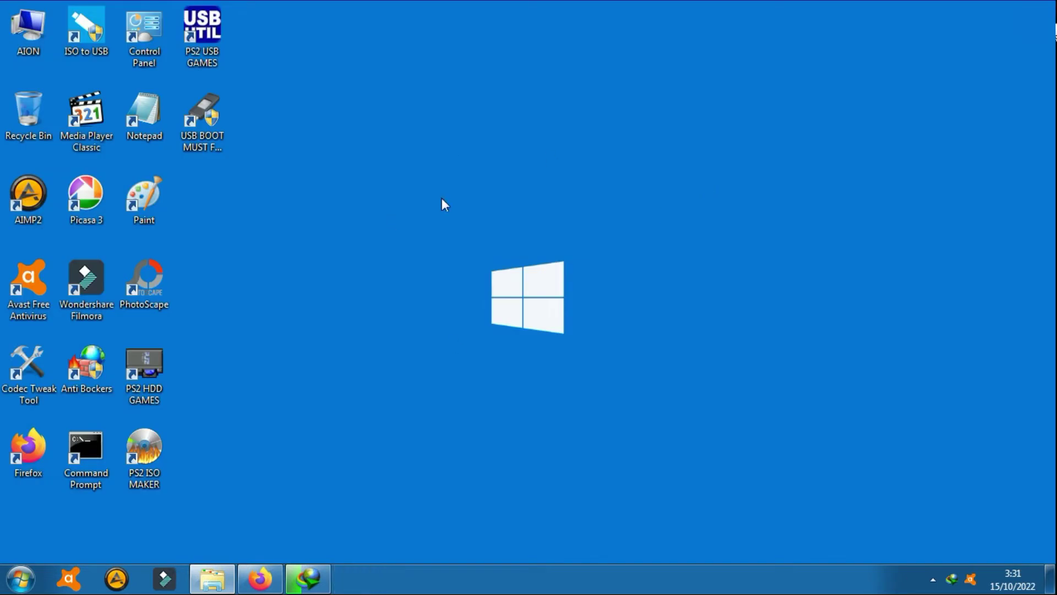
Examine the Universal Theme Patcher and Windows Theme Installer2016 archives in the EPS228 folder, and minimize the folder window.
{"action": "left_click", "coordinate": [487, 184]}
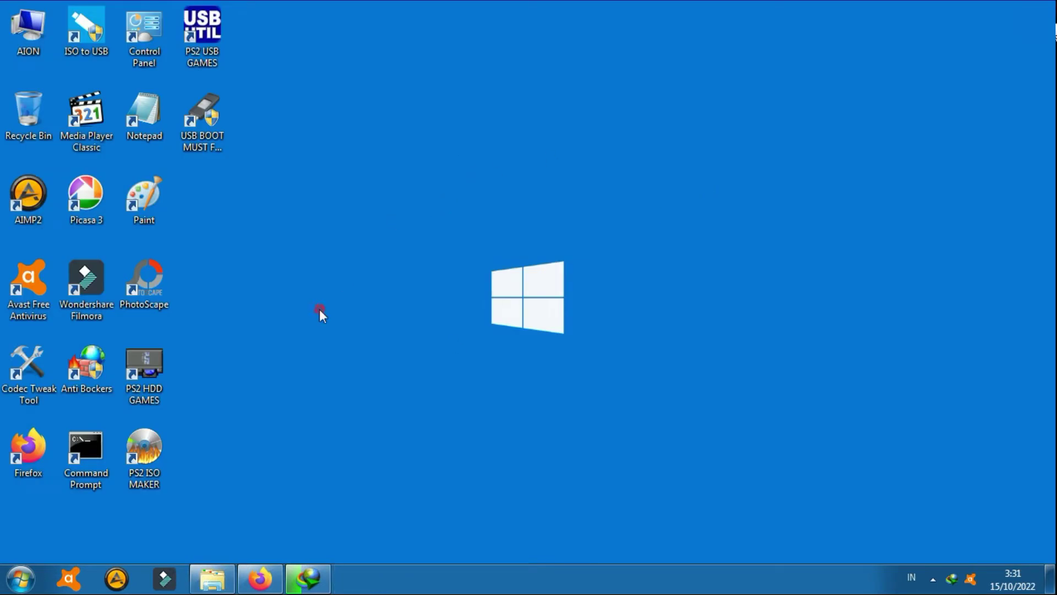
{"action": "left_click", "coordinate": [212, 578]}
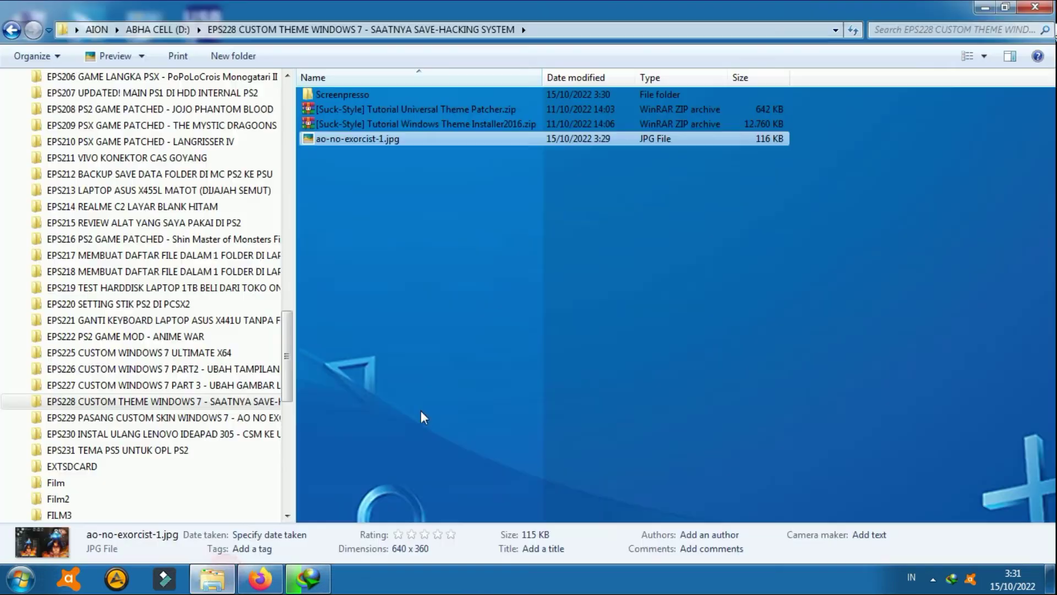
{"action": "left_click", "coordinate": [411, 114]}
{"action": "left_click", "coordinate": [419, 124]}
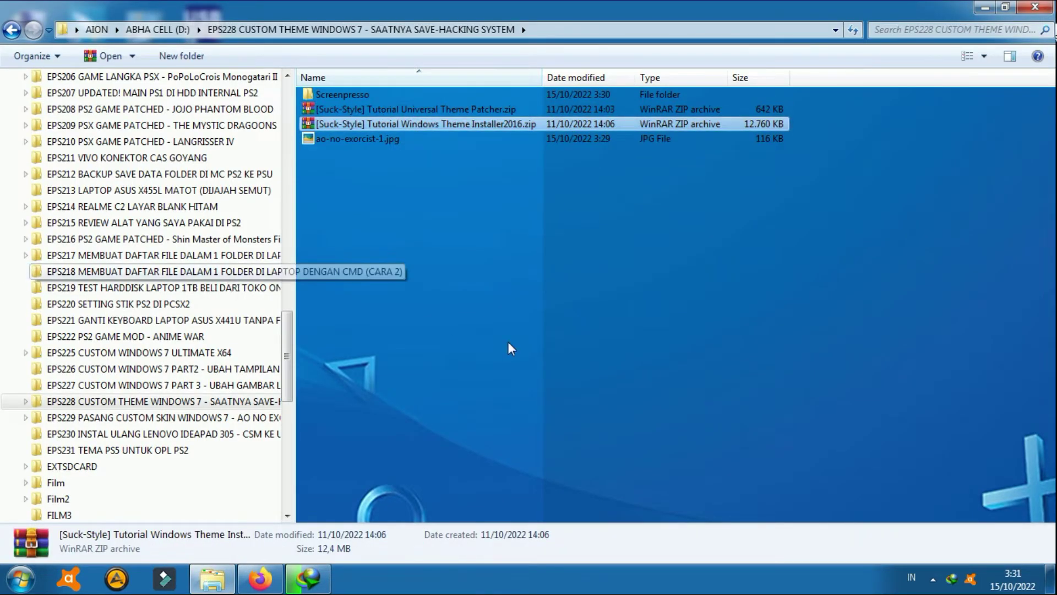
{"action": "left_click", "coordinate": [520, 287]}
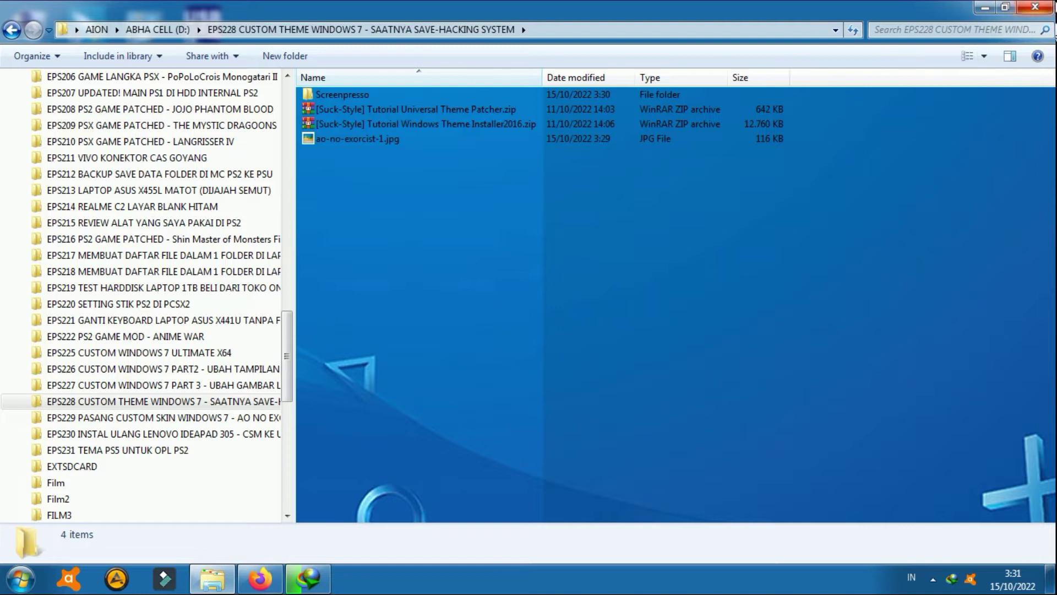
{"action": "left_click", "coordinate": [985, 8]}
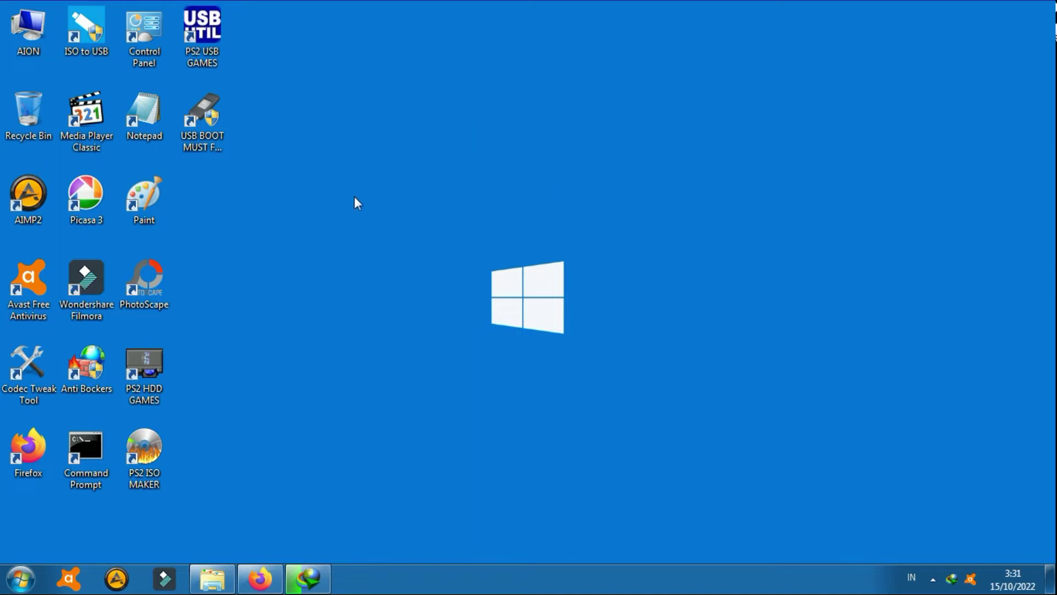
Inspect the drives' System Protection settings through Control Panel's System page, and close everything without changes.
{"action": "double_click", "coordinate": [158, 53]}
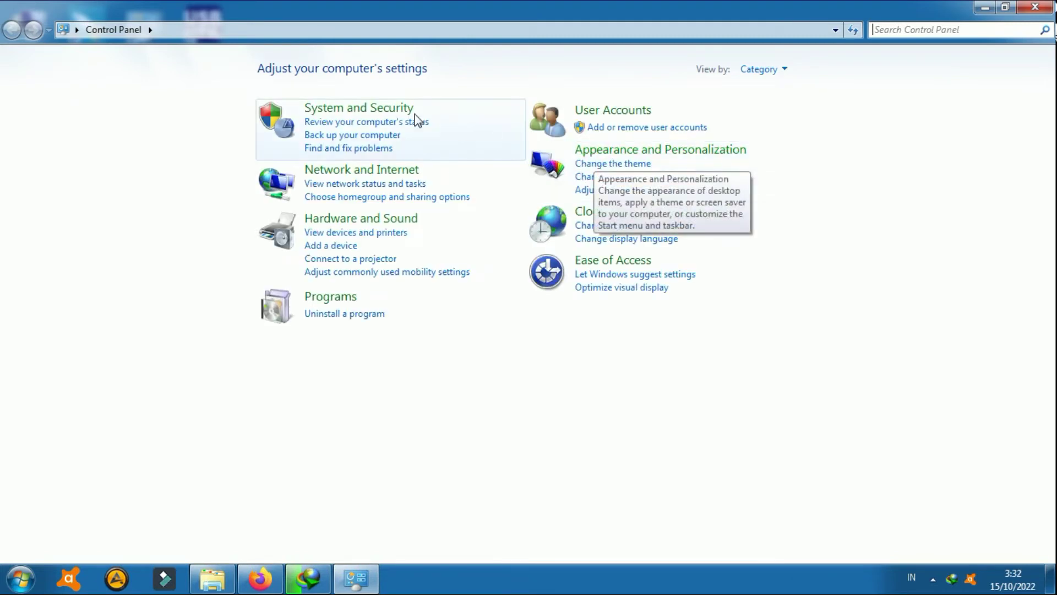
{"action": "left_click", "coordinate": [386, 109]}
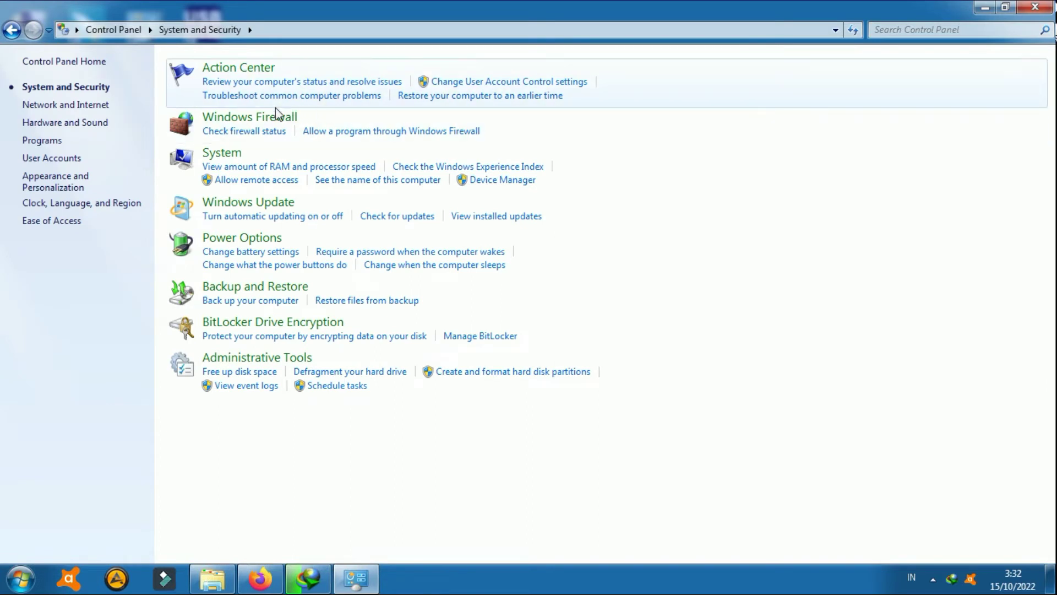
{"action": "left_click", "coordinate": [214, 155]}
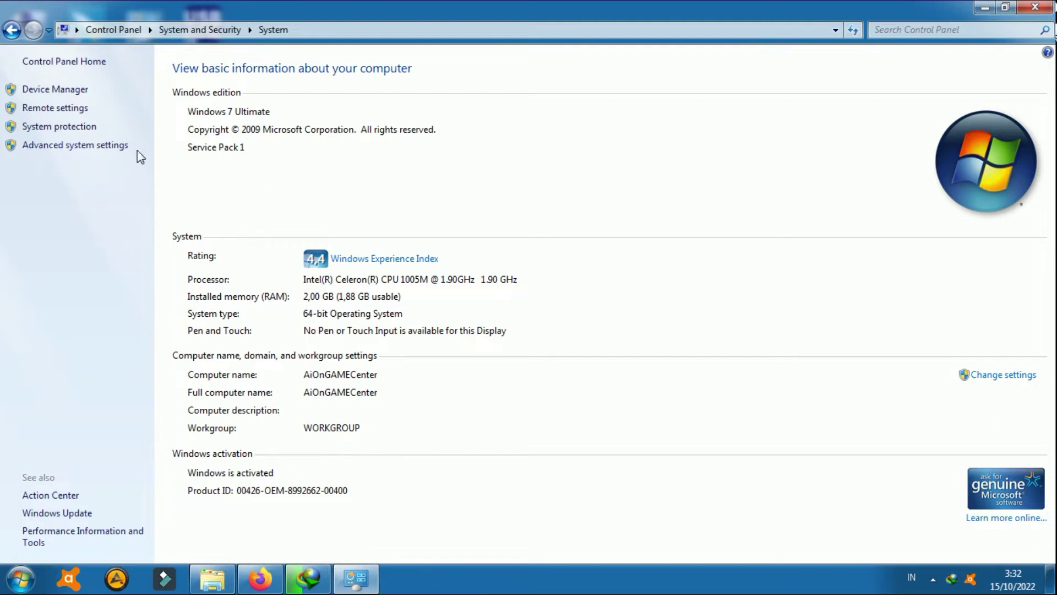
{"action": "left_click", "coordinate": [50, 130]}
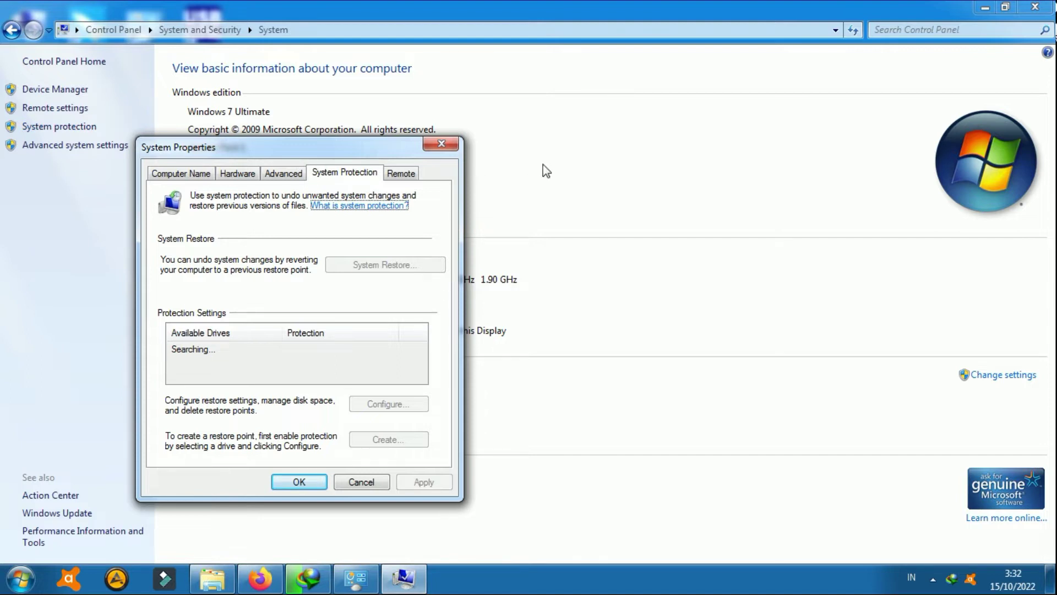
{"action": "left_click_drag", "start_coordinate": [335, 157], "coordinate": [686, 139]}
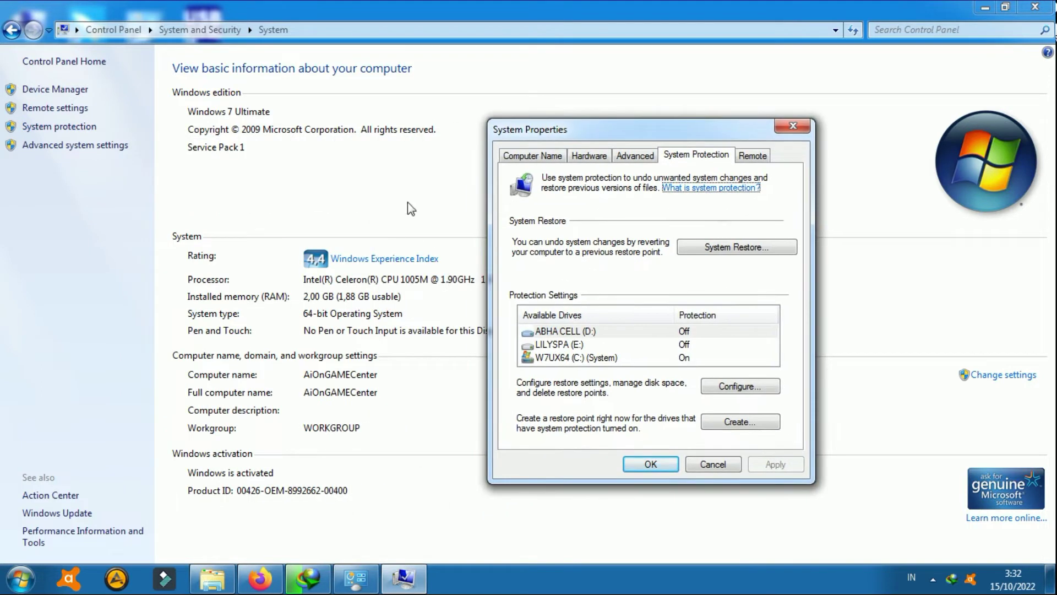
{"action": "left_click", "coordinate": [712, 464]}
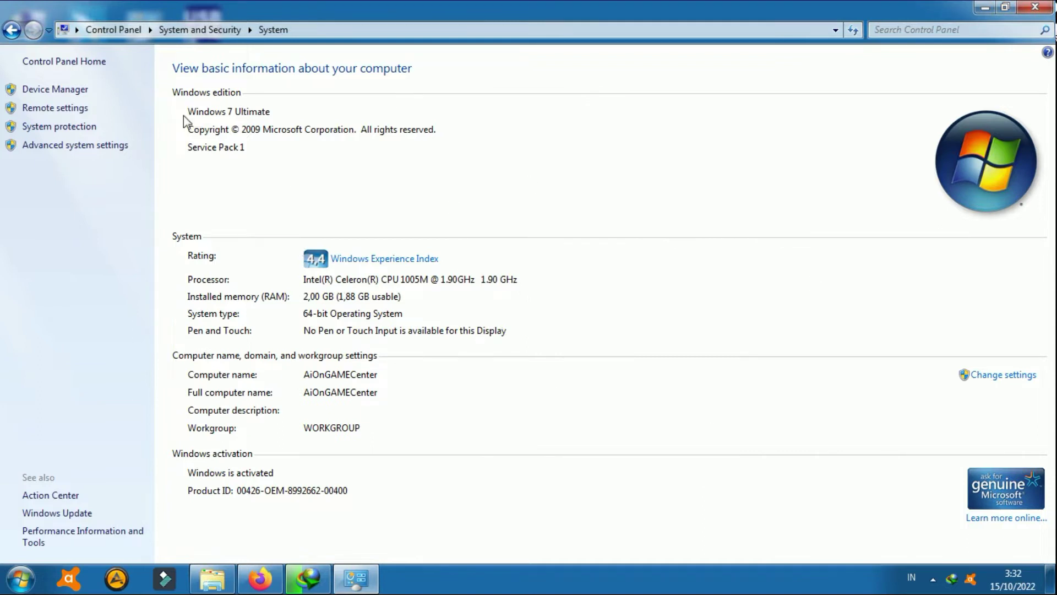
{"action": "left_click", "coordinate": [1035, 7]}
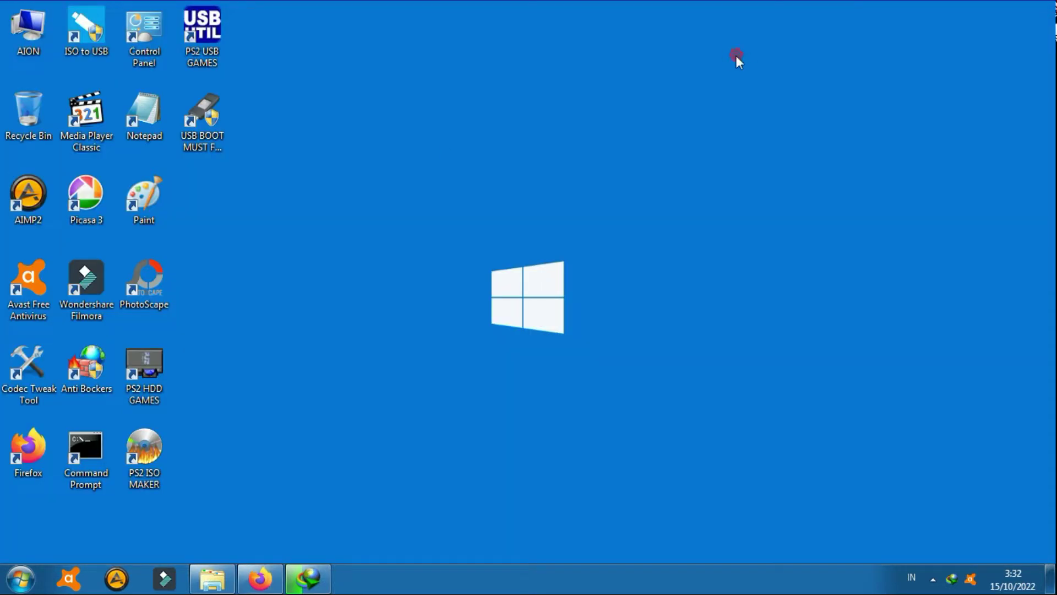
Open the AION computer's system properties page from the desktop and dismiss the IDM corruption warning.
{"action": "right_click", "coordinate": [46, 34]}
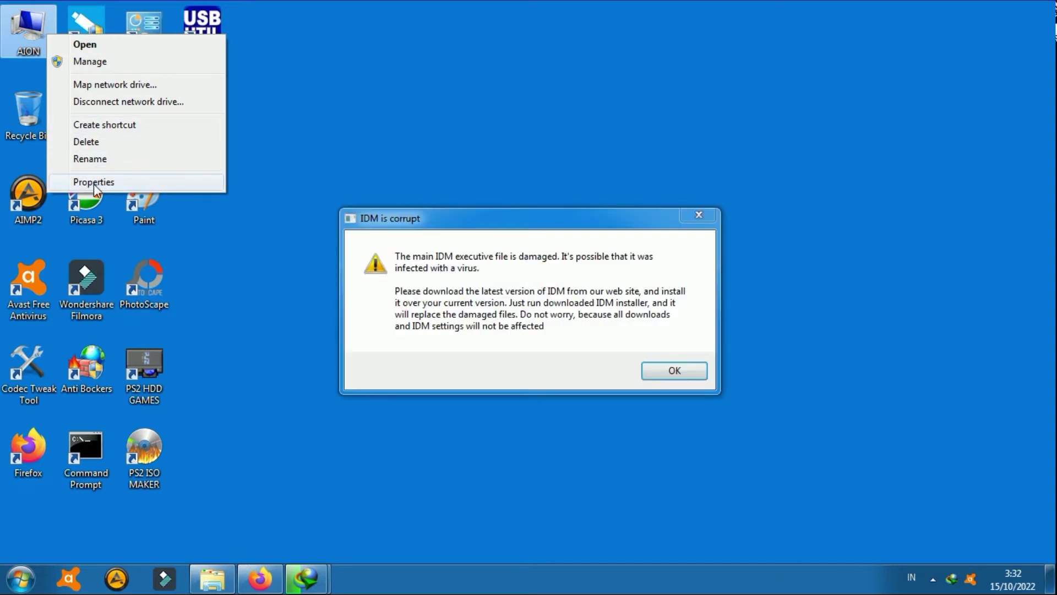
{"action": "left_click", "coordinate": [94, 183]}
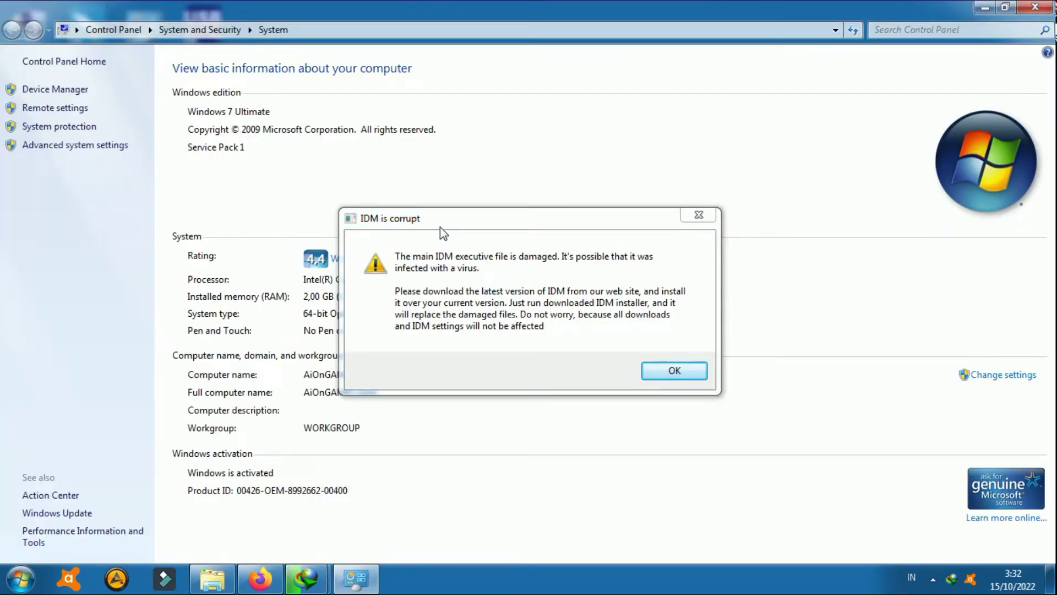
{"action": "left_click_drag", "start_coordinate": [441, 227], "coordinate": [116, 232]}
{"action": "key", "text": "Return"}
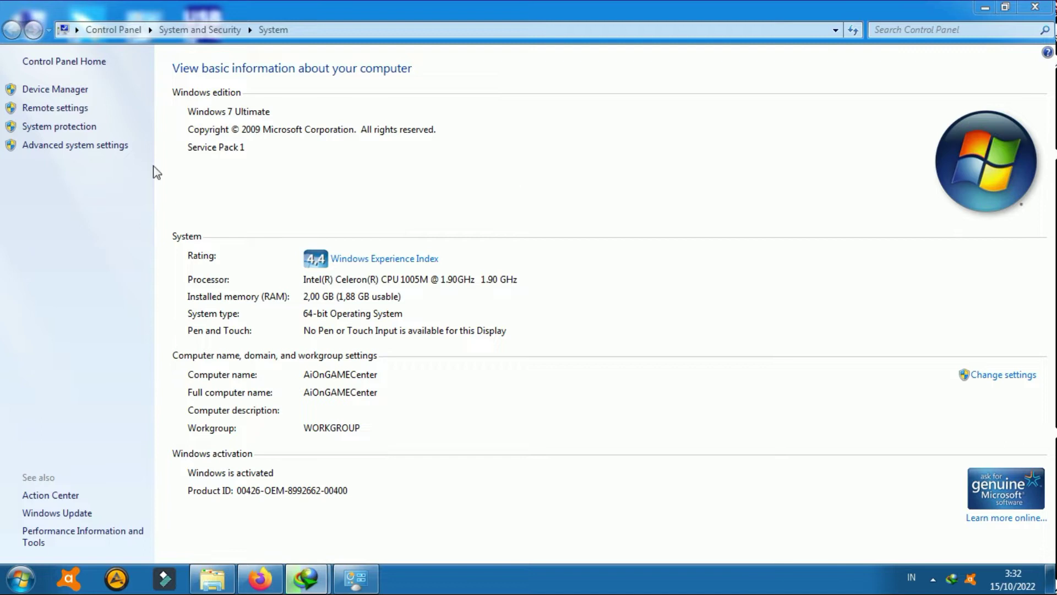
Create a restore point described as SEBELUM DI PATCH with the W7UX64 (C:) system drive selected in System Protection.
{"action": "left_click", "coordinate": [80, 130]}
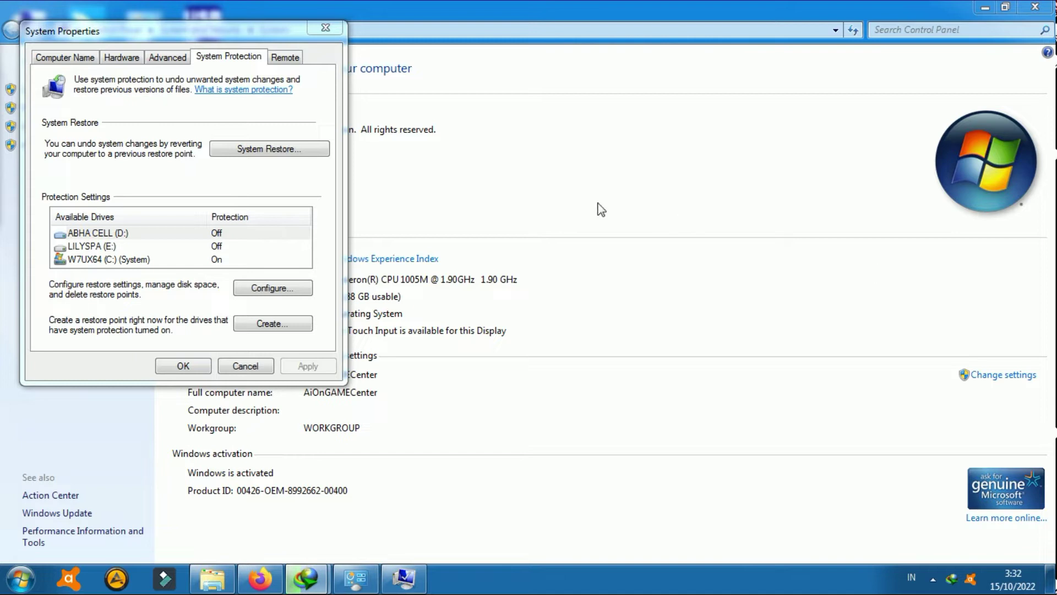
{"action": "left_click", "coordinate": [123, 261]}
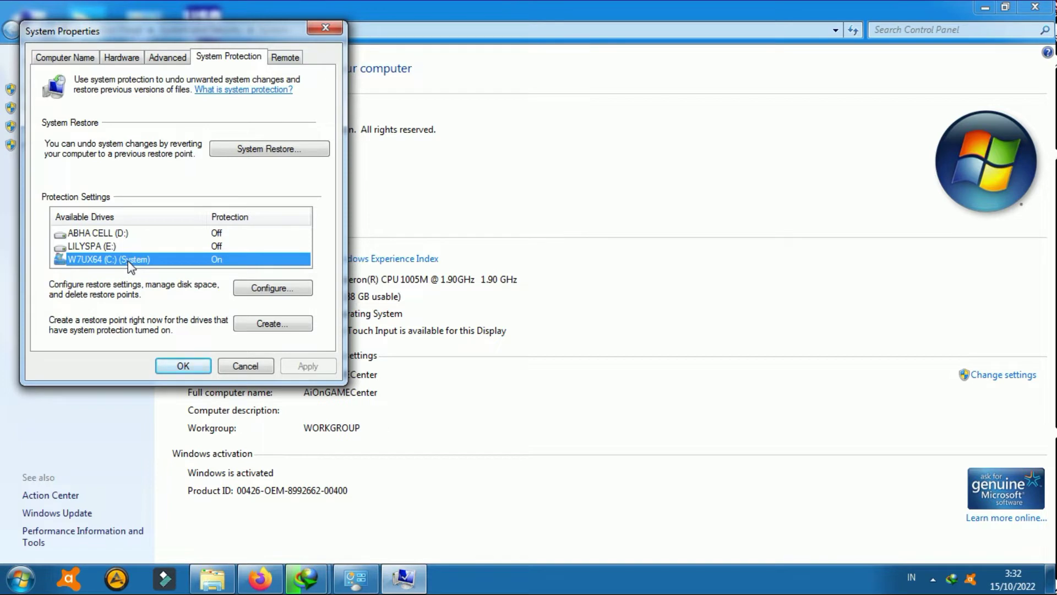
{"action": "left_click", "coordinate": [296, 325]}
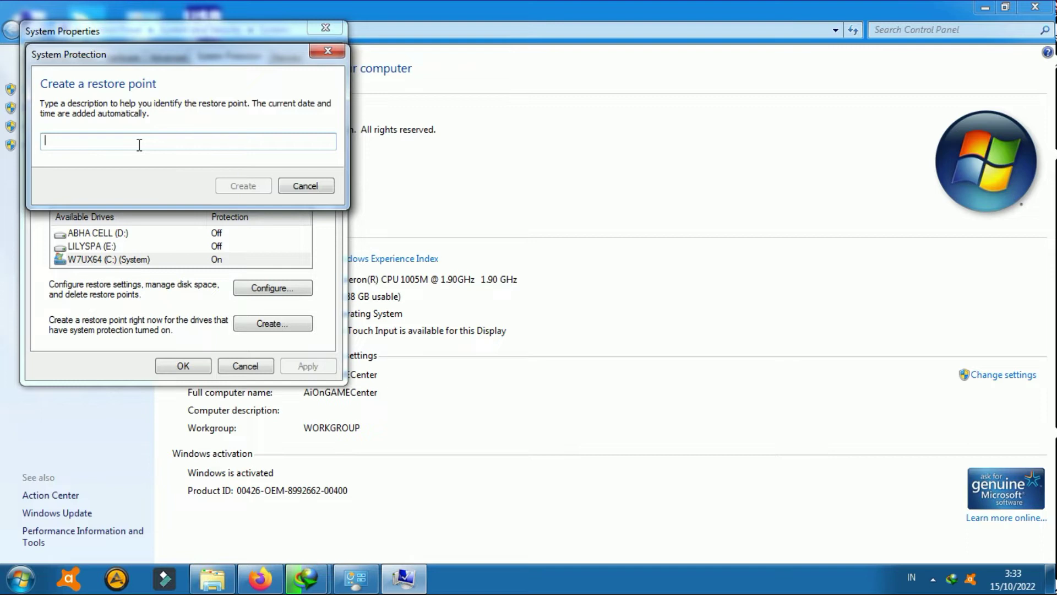
{"action": "type", "text": "SEBELUM DI PATCH"}
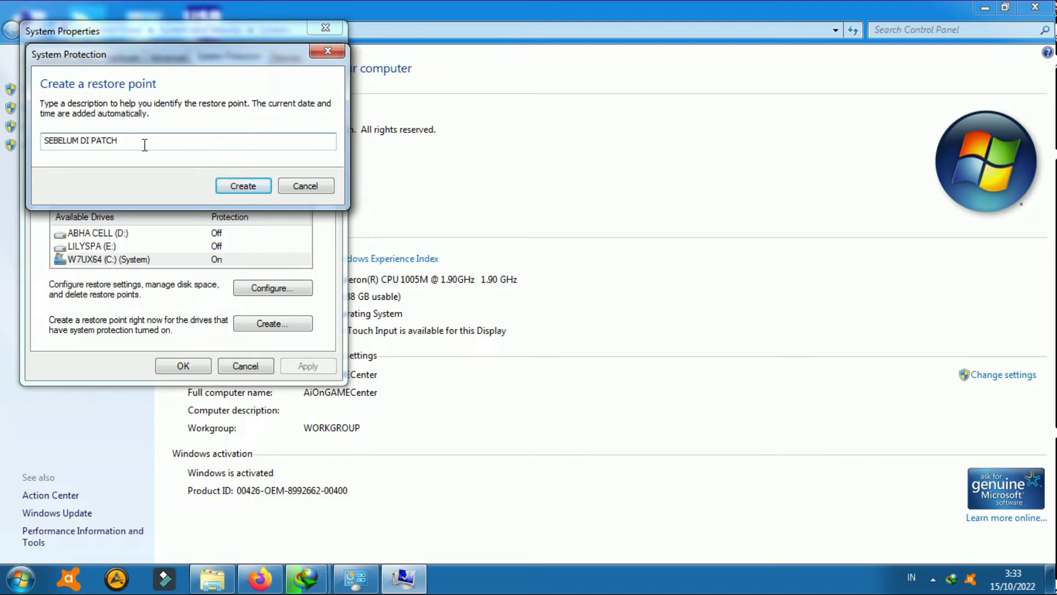
{"action": "left_click", "coordinate": [244, 185]}
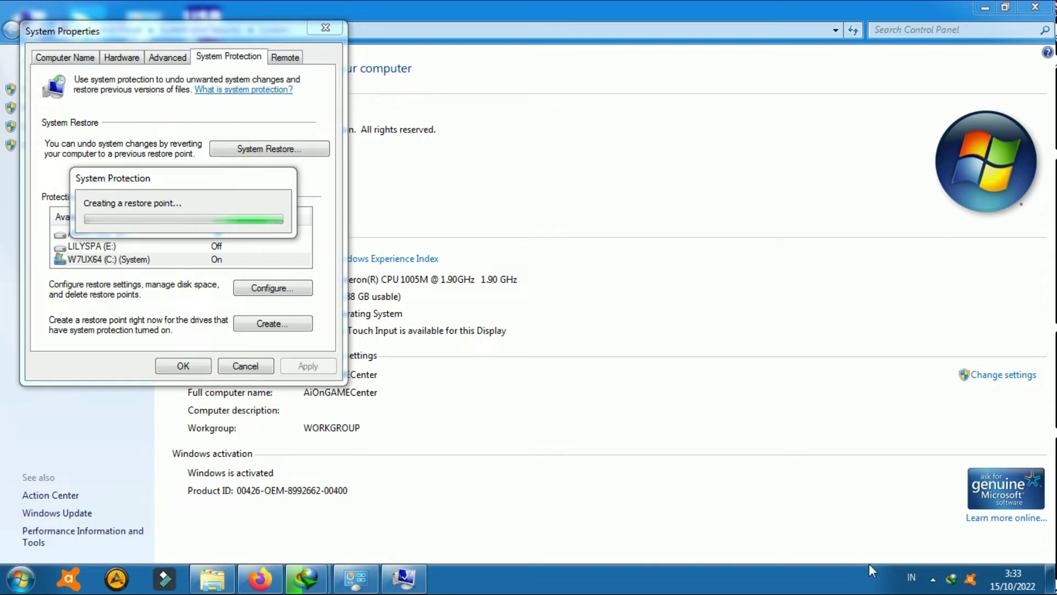
Look over Avast's shield control options for disabling protection, and dismiss them without choosing any.
{"action": "right_click", "coordinate": [969, 579]}
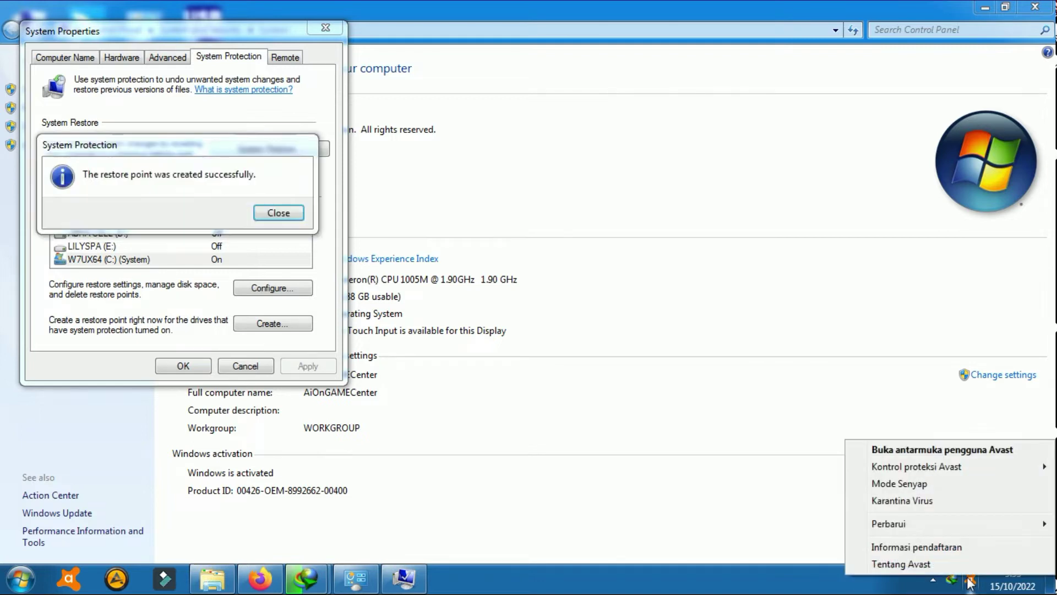
{"action": "mouse_move", "coordinate": [930, 467]}
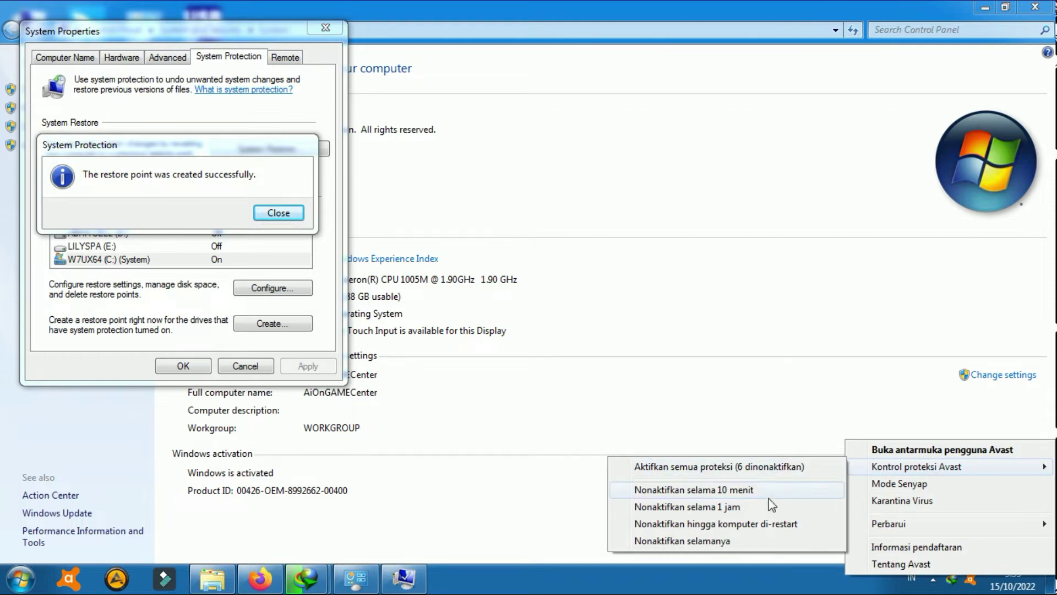
{"action": "left_click", "coordinate": [756, 586]}
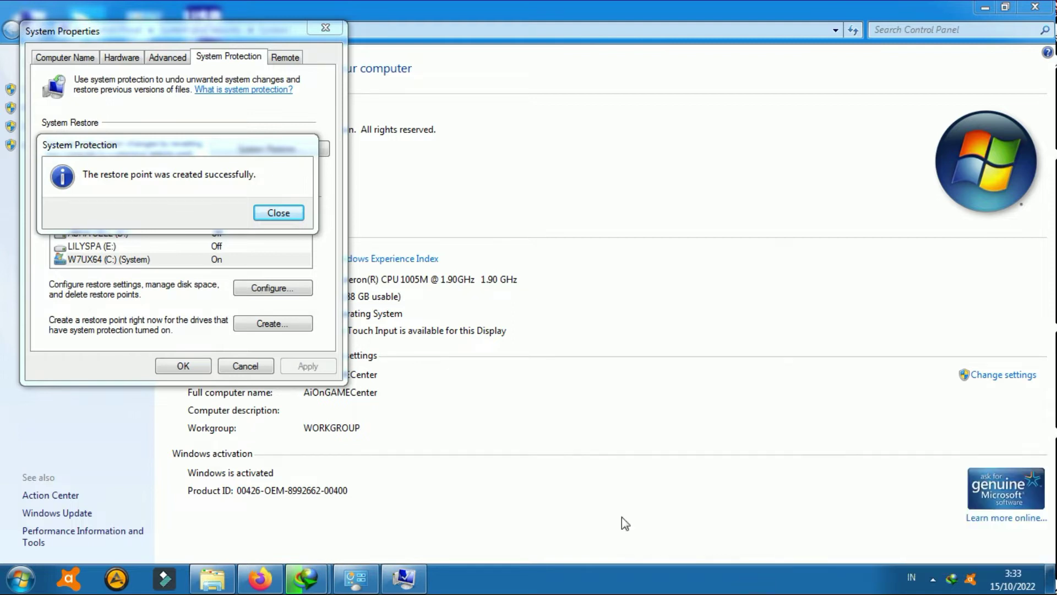
Dismiss the restore point confirmation and close both the System Properties dialog and the System window.
{"action": "left_click", "coordinate": [193, 179]}
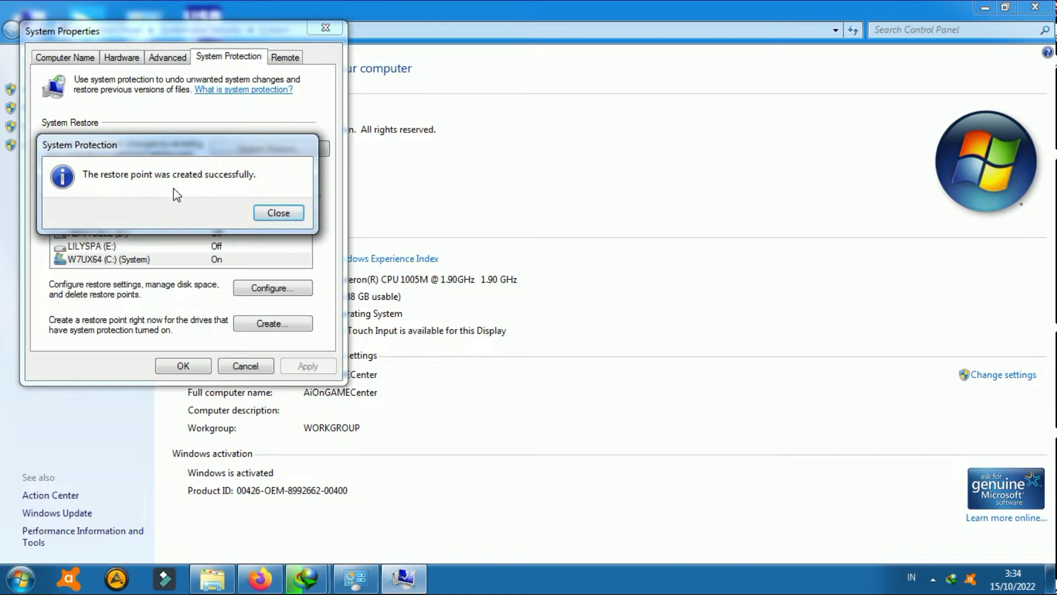
{"action": "left_click", "coordinate": [278, 213]}
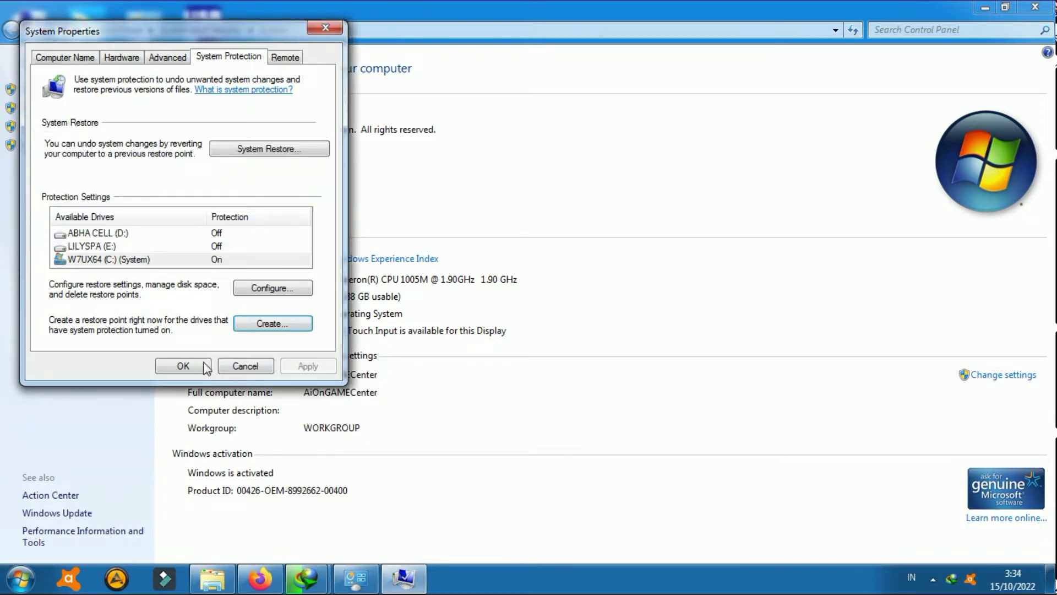
{"action": "left_click", "coordinate": [185, 366]}
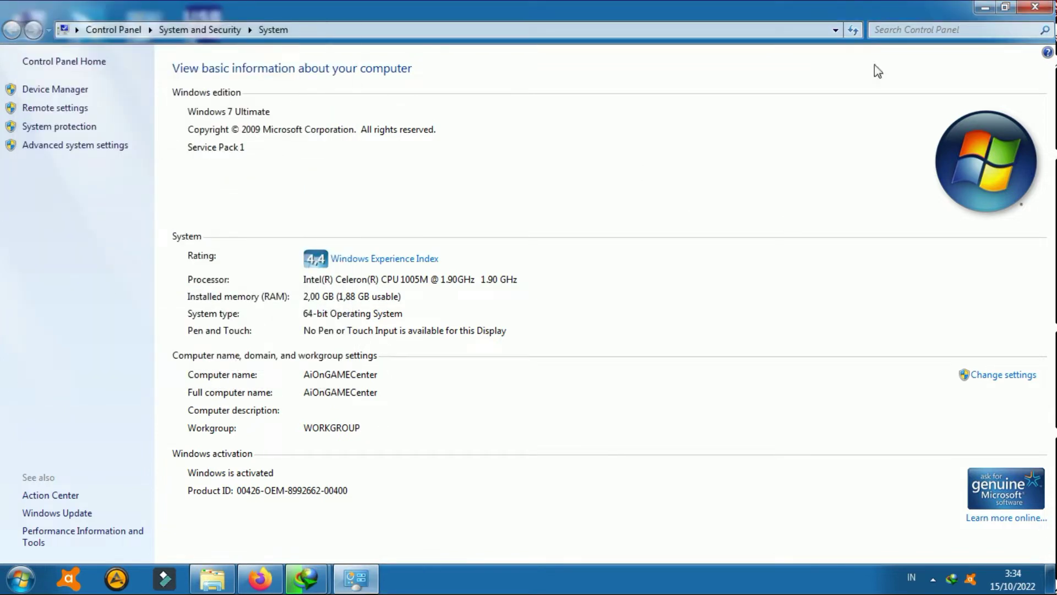
{"action": "left_click", "coordinate": [1035, 7]}
{"action": "left_click", "coordinate": [686, 160]}
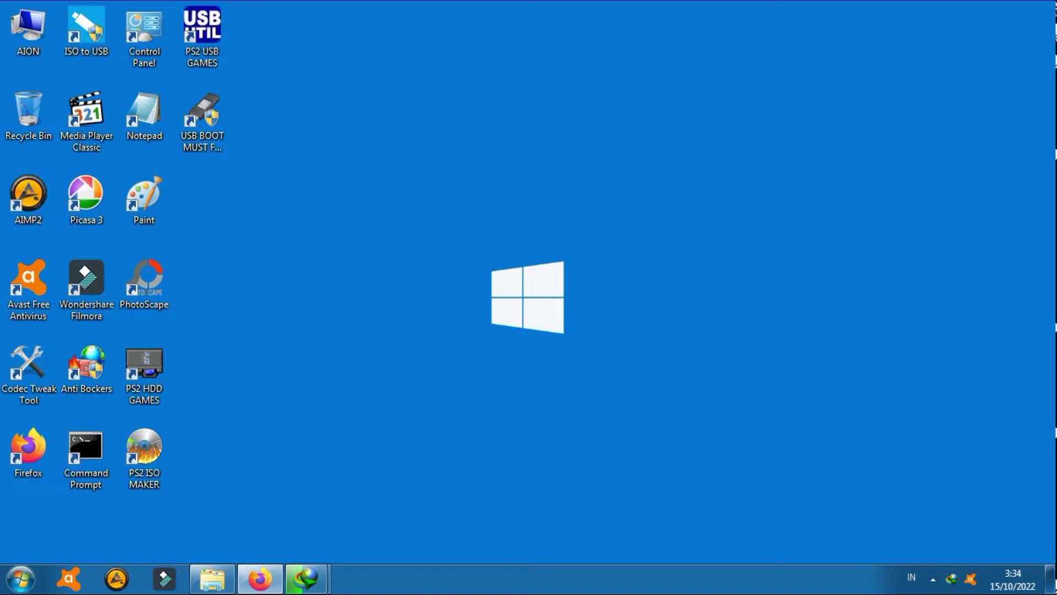
{"action": "left_click", "coordinate": [570, 278]}
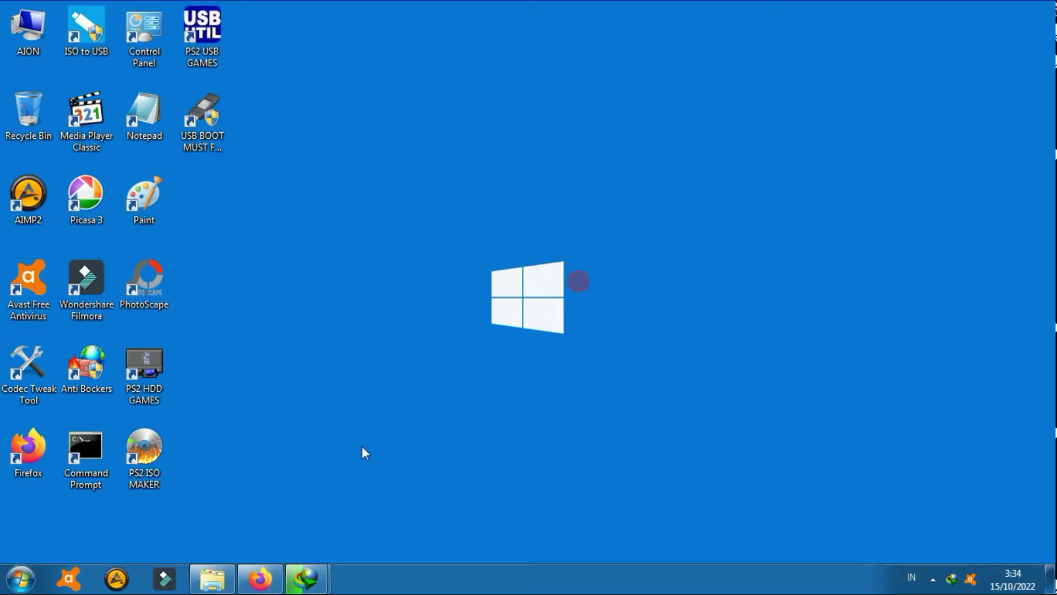
Bring up the EPS228 CUSTOM THEME WINDOWS 7 folder and start extracting the [Suck-Style] Tutorial Universal Theme Patcher.zip archive into its own folder.
{"action": "left_click", "coordinate": [219, 578]}
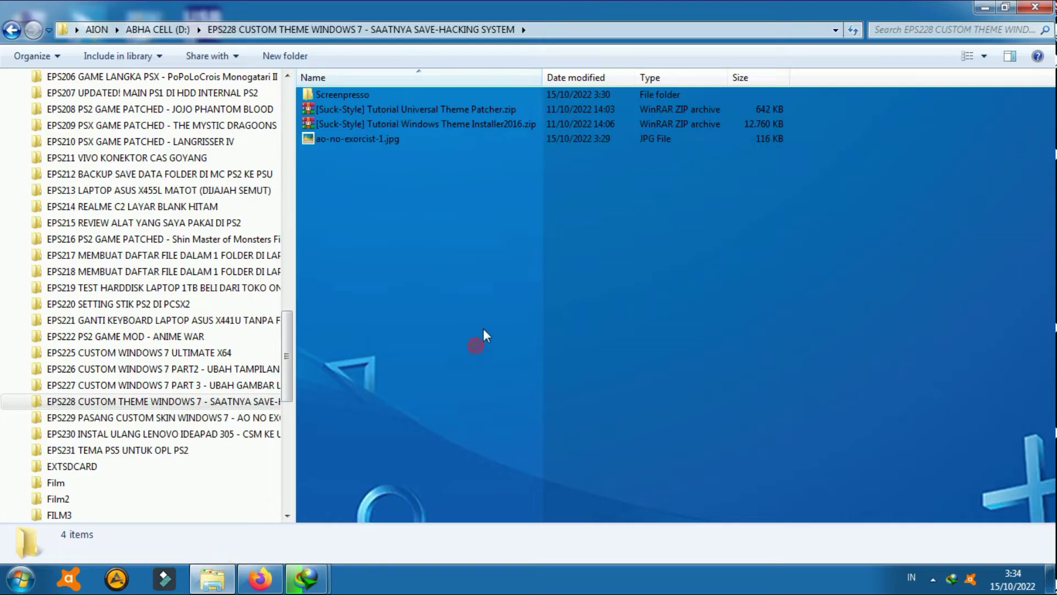
{"action": "left_click", "coordinate": [435, 108]}
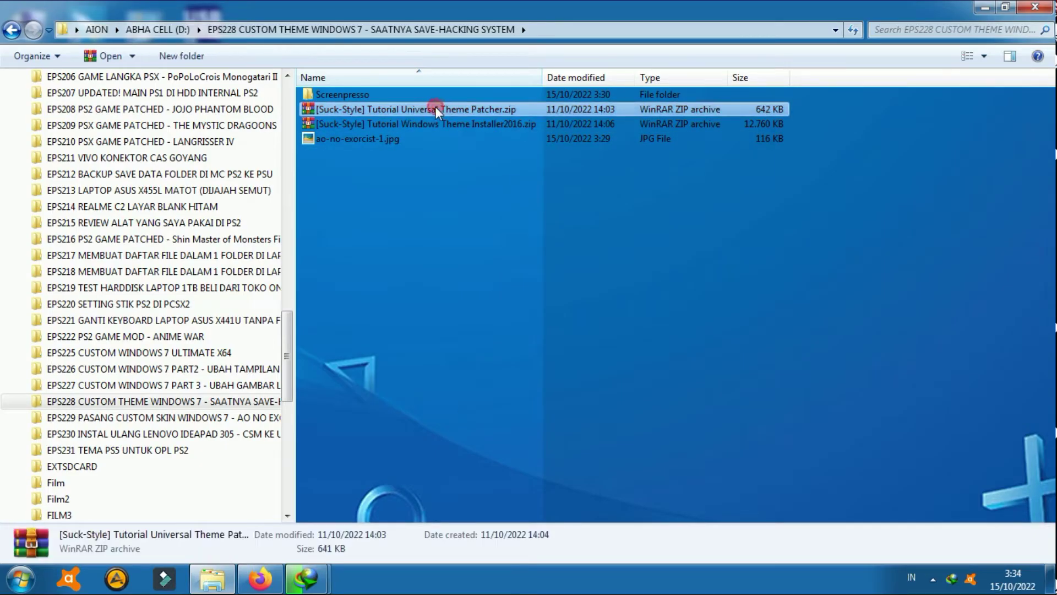
{"action": "right_click", "coordinate": [413, 110]}
{"action": "left_click", "coordinate": [507, 186]}
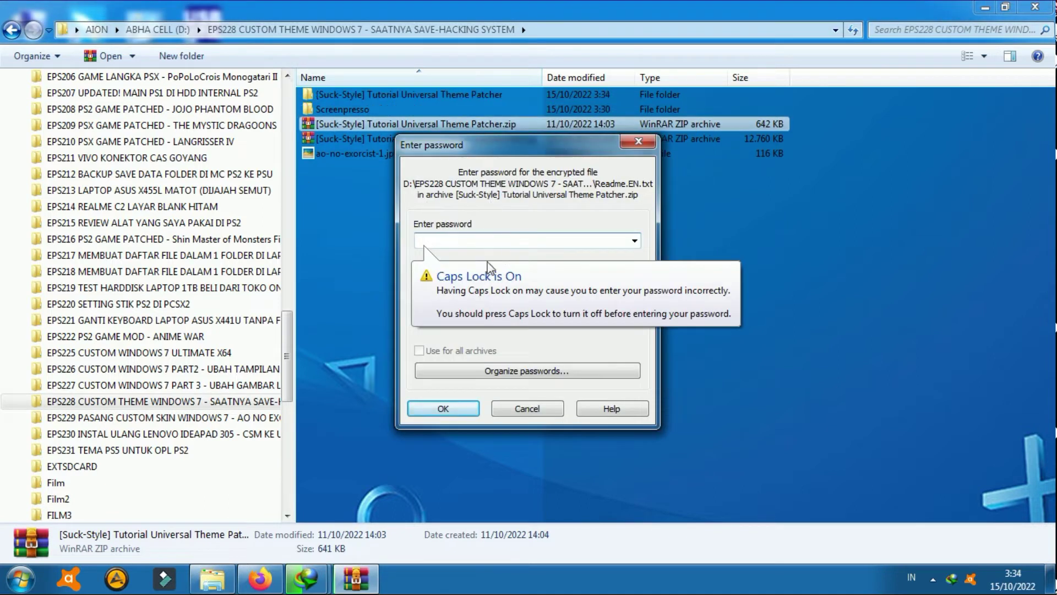
{"action": "key", "text": "Escape"}
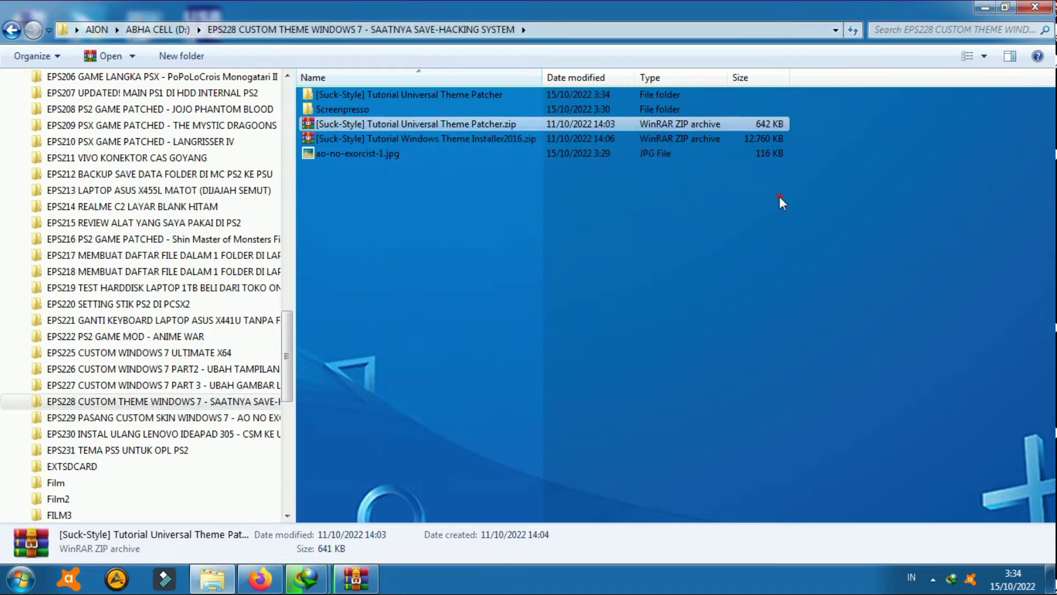
Try part of the Universal Theme Patcher archive's file name, copied while renaming, as its extraction password, and dismiss the error.
{"action": "right_click", "coordinate": [338, 123]}
{"action": "left_click", "coordinate": [393, 377]}
{"action": "left_click_drag", "start_coordinate": [318, 125], "coordinate": [362, 124]}
{"action": "right_click", "coordinate": [363, 125]}
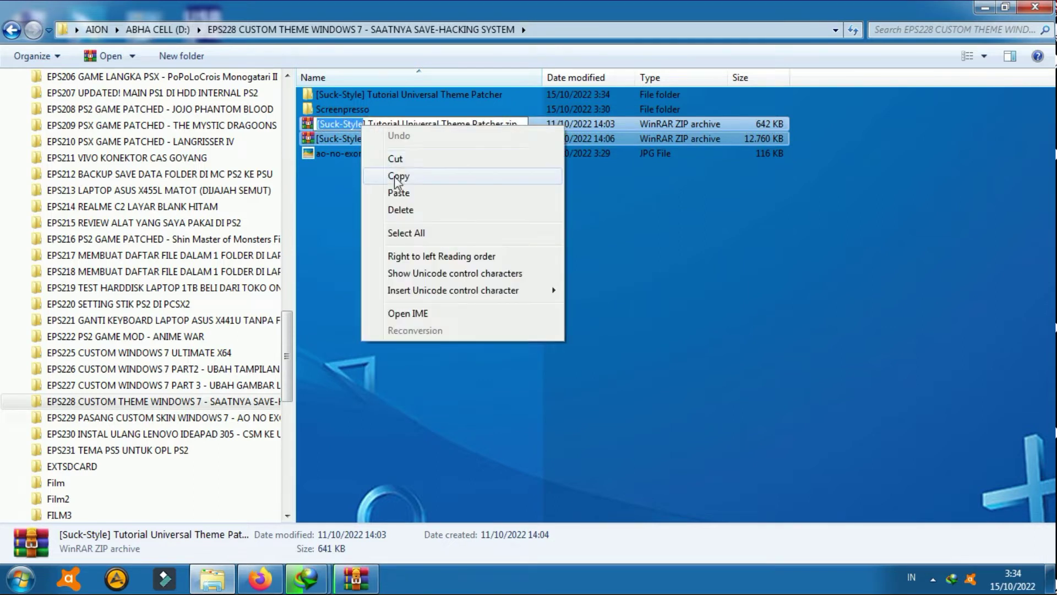
{"action": "left_click", "coordinate": [523, 177]}
{"action": "left_click", "coordinate": [432, 290]}
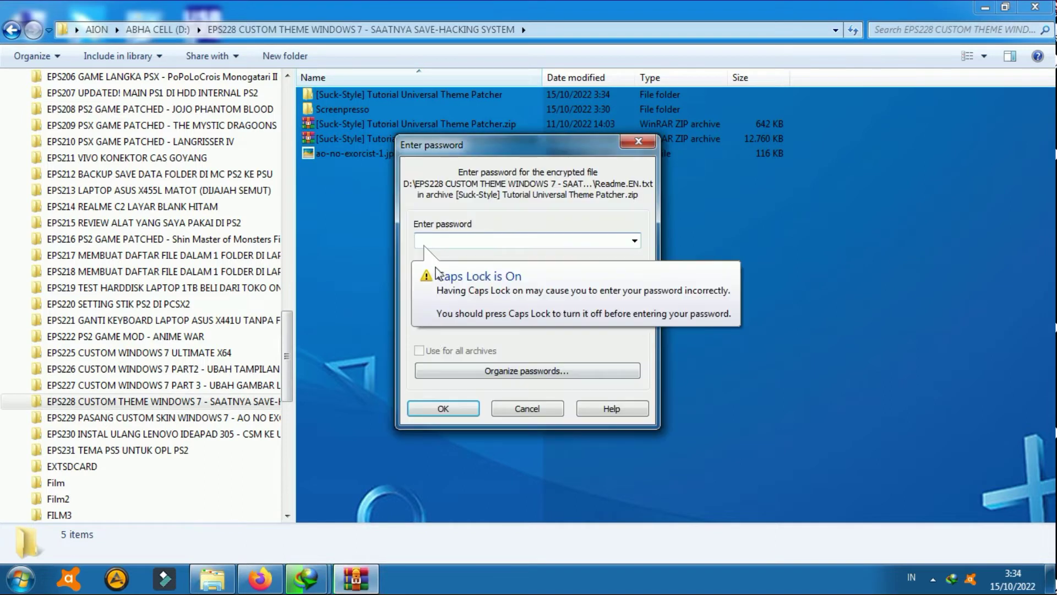
{"action": "right_click", "coordinate": [426, 240]}
{"action": "left_click", "coordinate": [508, 312]}
{"action": "left_click", "coordinate": [442, 410]}
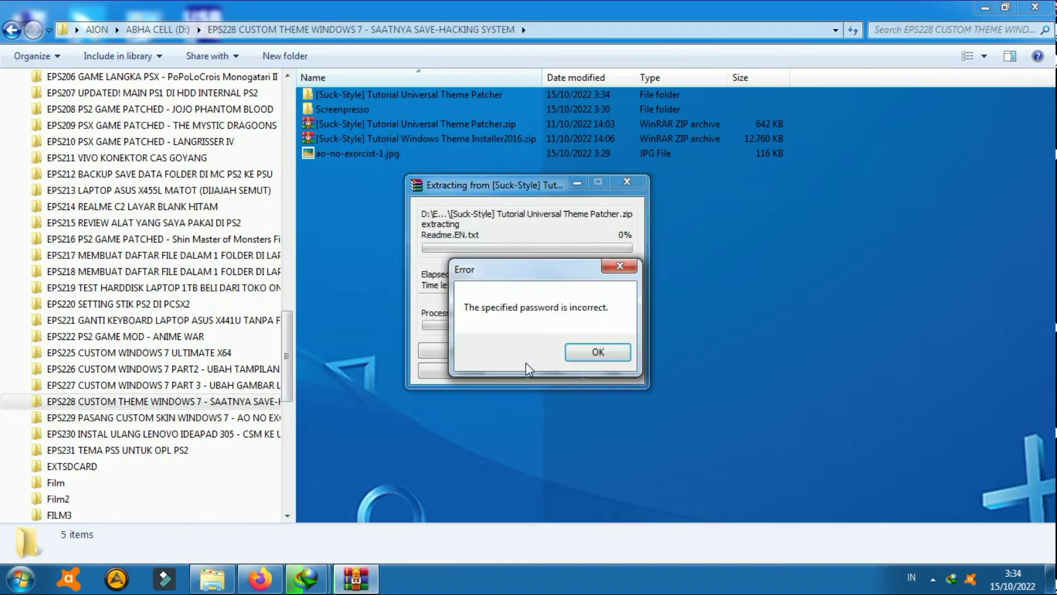
{"action": "key", "text": "Return"}
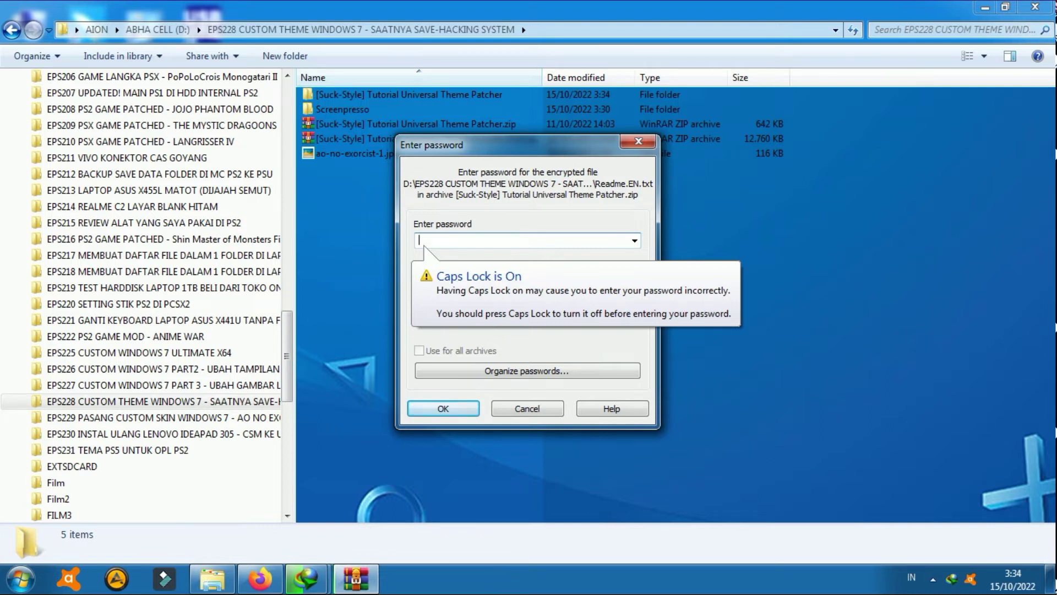
Paste the archive password to complete the Universal Theme Patcher extraction, and refresh the folder listing.
{"action": "left_click", "coordinate": [260, 578]}
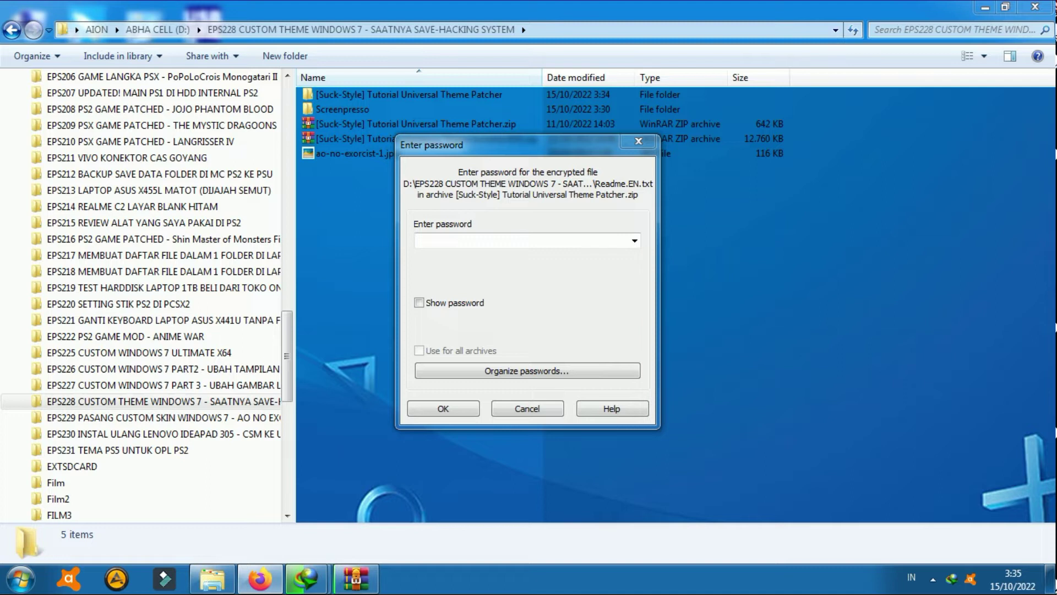
{"action": "right_click", "coordinate": [506, 240]}
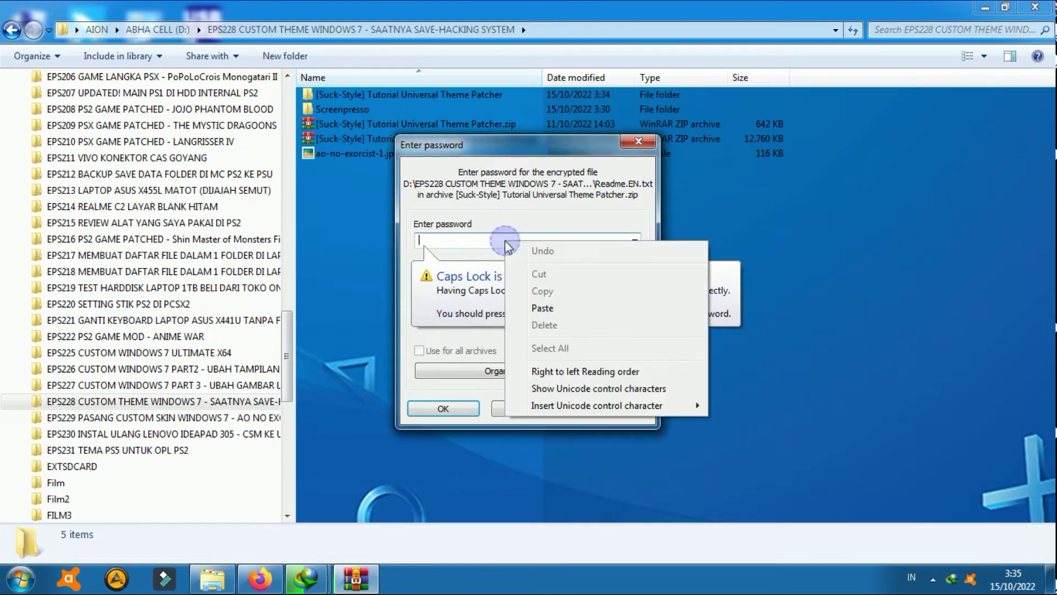
{"action": "left_click", "coordinate": [544, 308]}
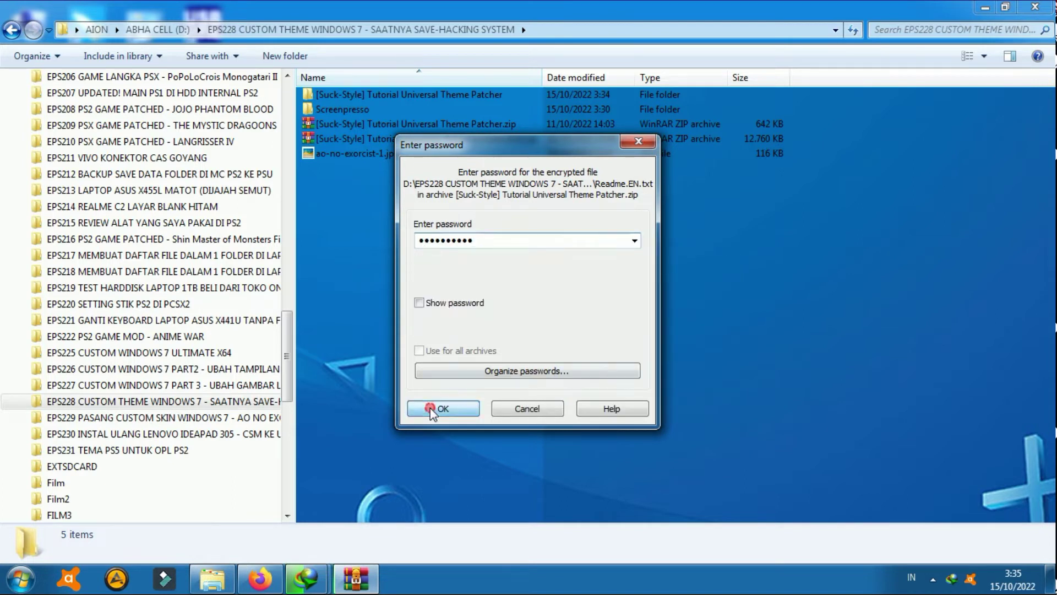
{"action": "left_click", "coordinate": [437, 408]}
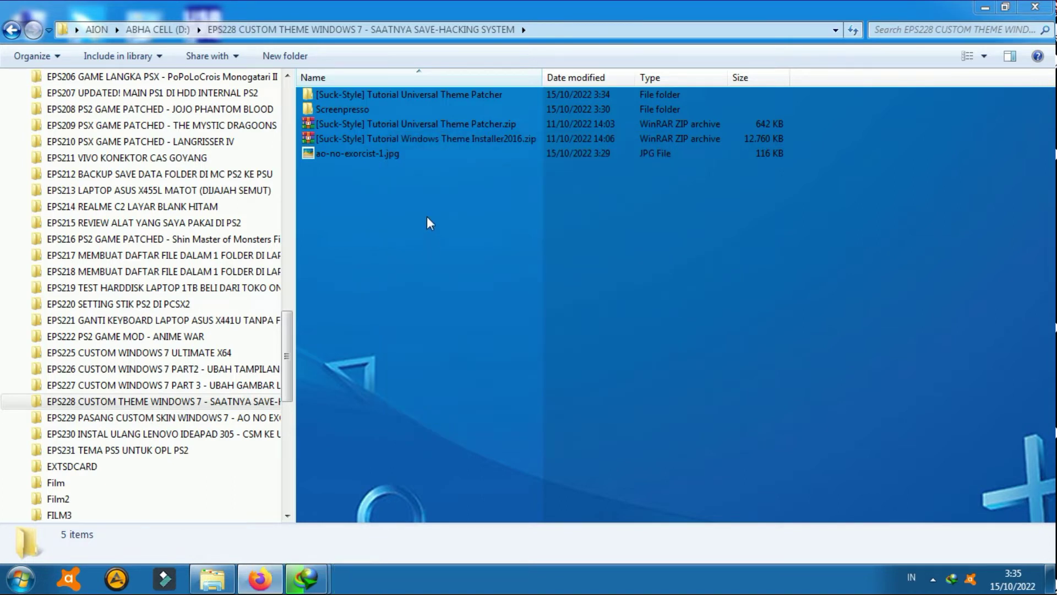
{"action": "right_click", "coordinate": [422, 276]}
{"action": "left_click", "coordinate": [482, 334]}
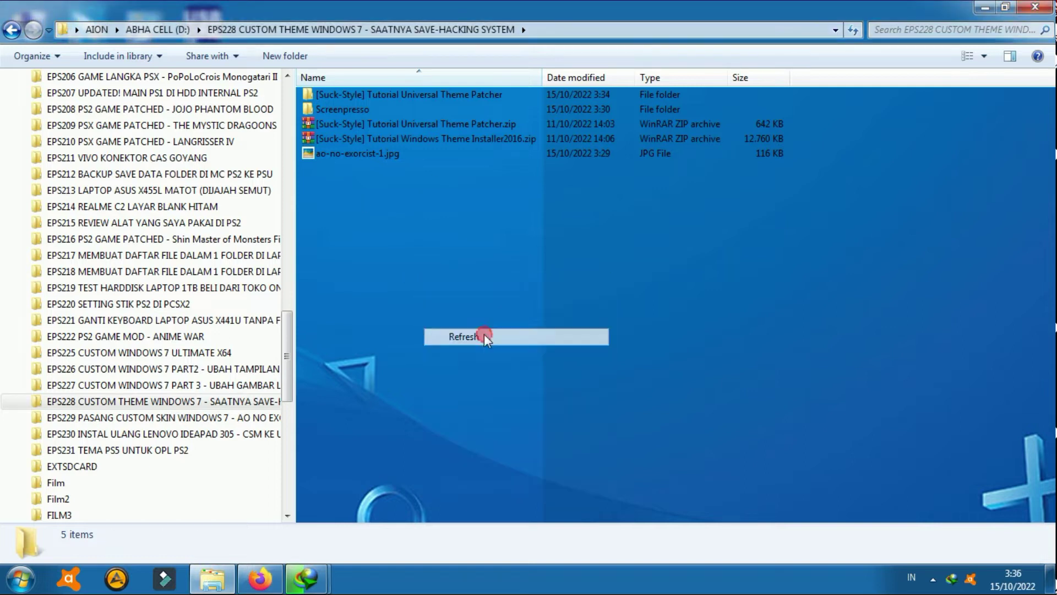
Extract [Suck-Style] Tutorial Windows Theme Installer2016.zip into its own folder.
{"action": "left_click", "coordinate": [447, 138]}
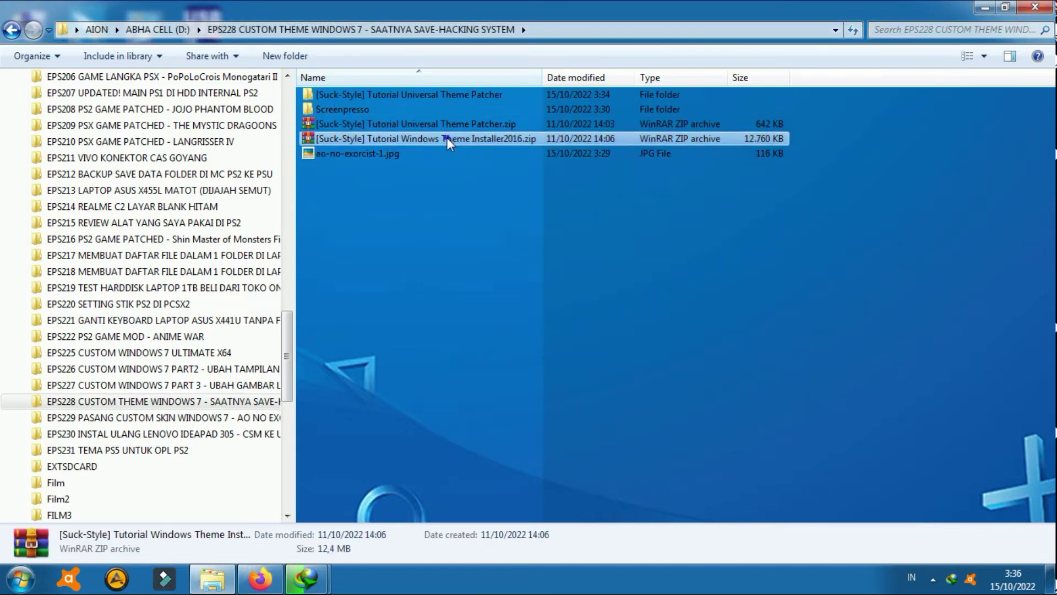
{"action": "right_click", "coordinate": [447, 138]}
{"action": "left_click", "coordinate": [527, 214]}
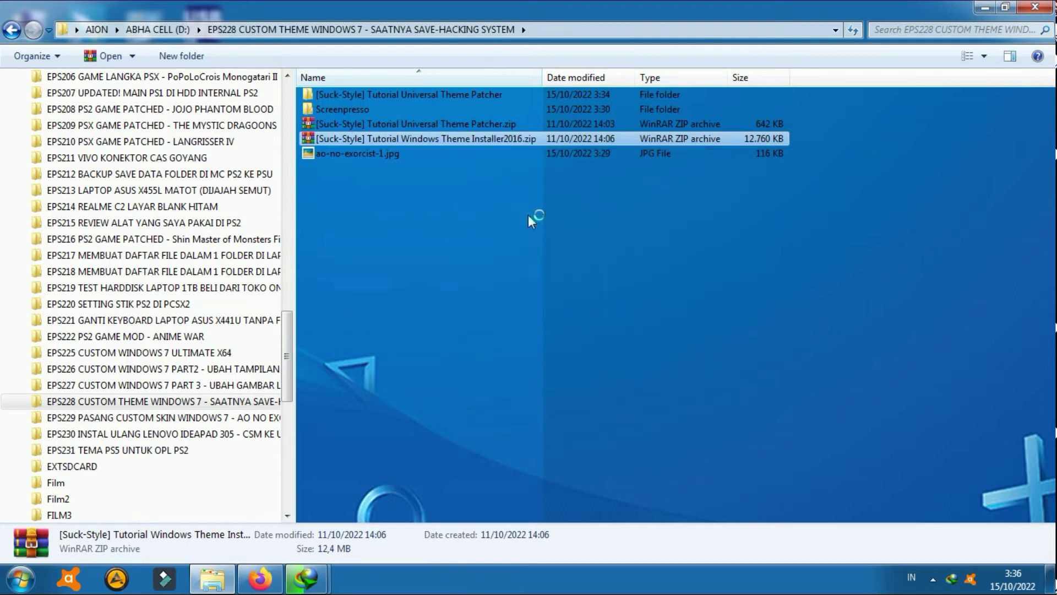
{"action": "left_click", "coordinate": [464, 236]}
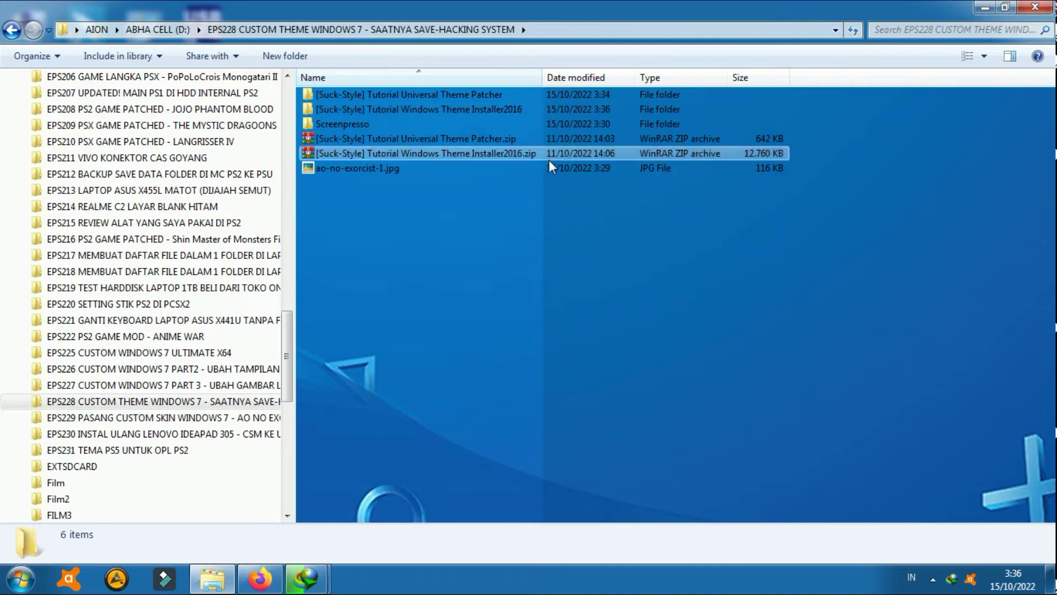
Open the extracted Universal Theme Patcher folders down to UniversalThemePatcher_20090409.
{"action": "double_click", "coordinate": [448, 94]}
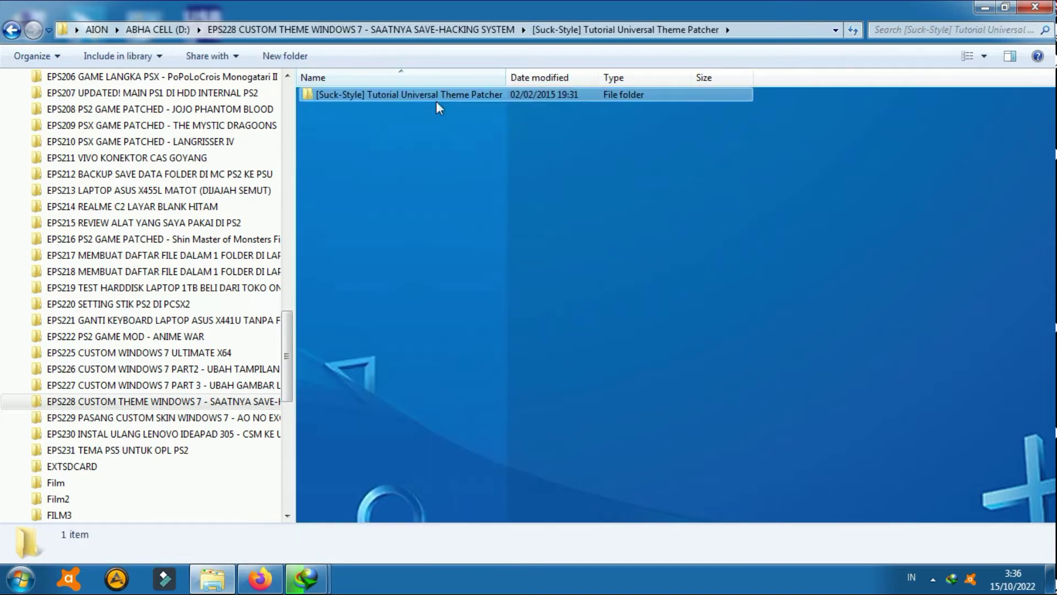
{"action": "double_click", "coordinate": [437, 102]}
{"action": "left_click", "coordinate": [425, 132]}
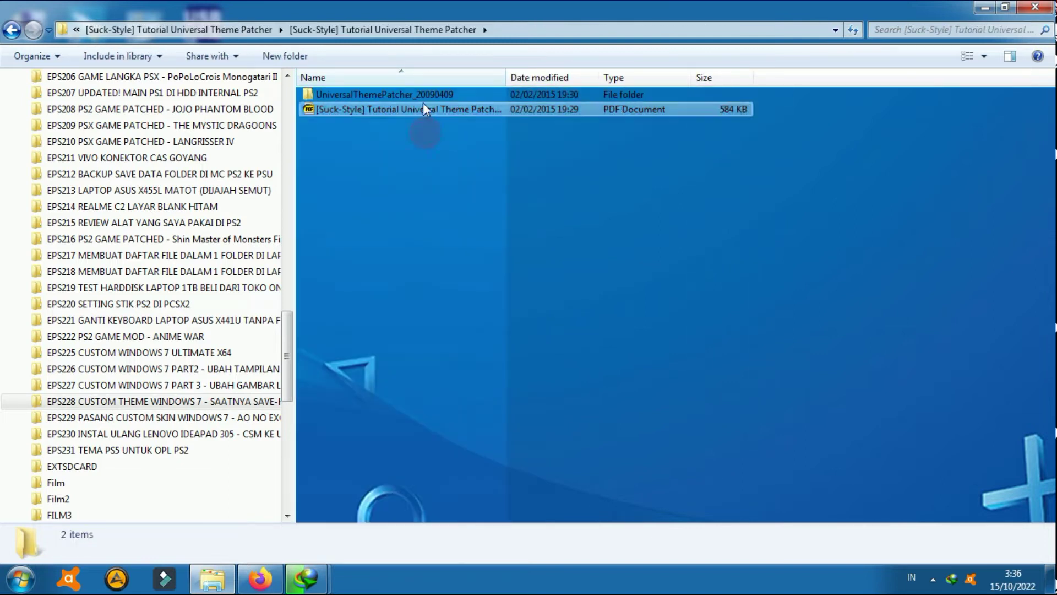
{"action": "double_click", "coordinate": [422, 97]}
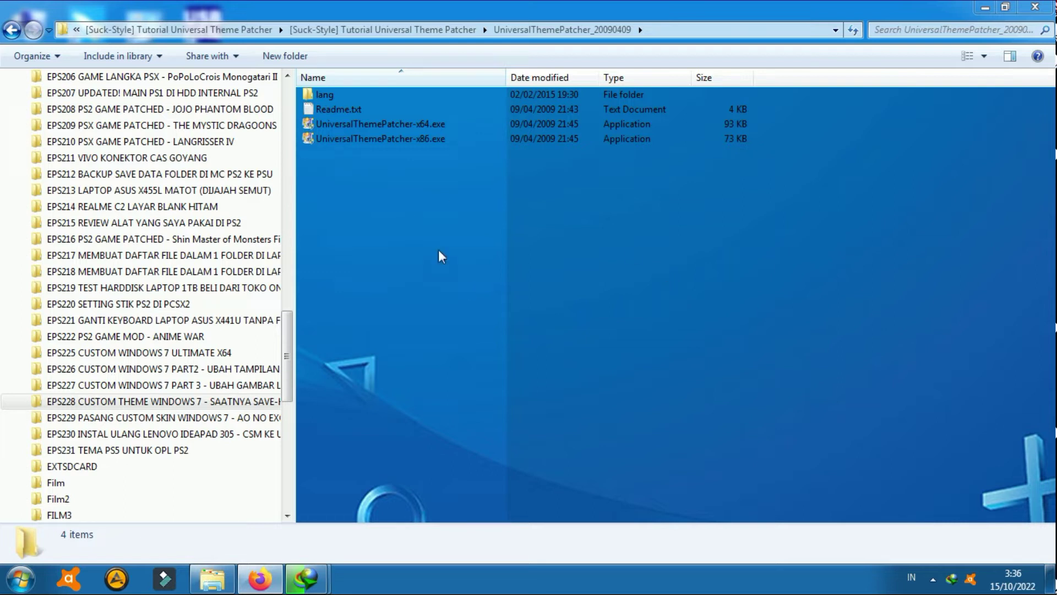
Check the Windows system type in the AION computer's properties, and close the System window.
{"action": "left_click", "coordinate": [21, 578]}
{"action": "right_click", "coordinate": [238, 347]}
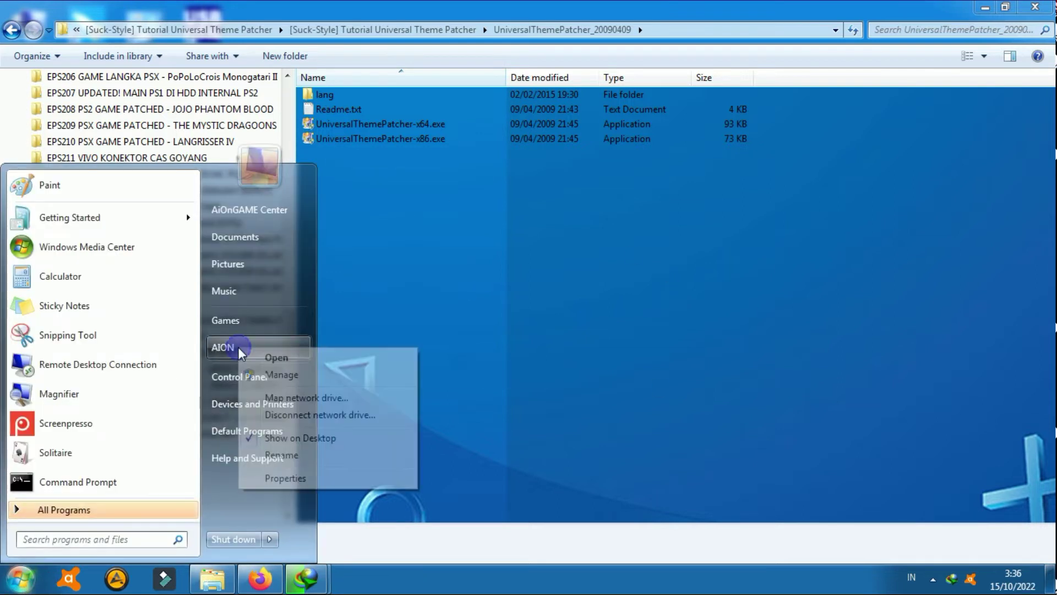
{"action": "left_click", "coordinate": [292, 480]}
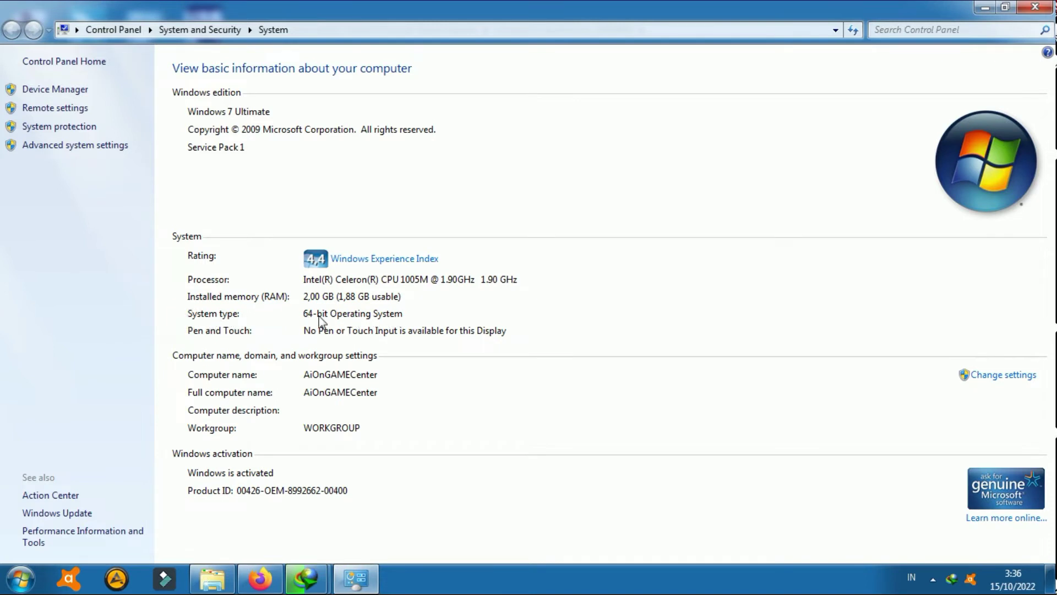
{"action": "left_click", "coordinate": [1035, 6]}
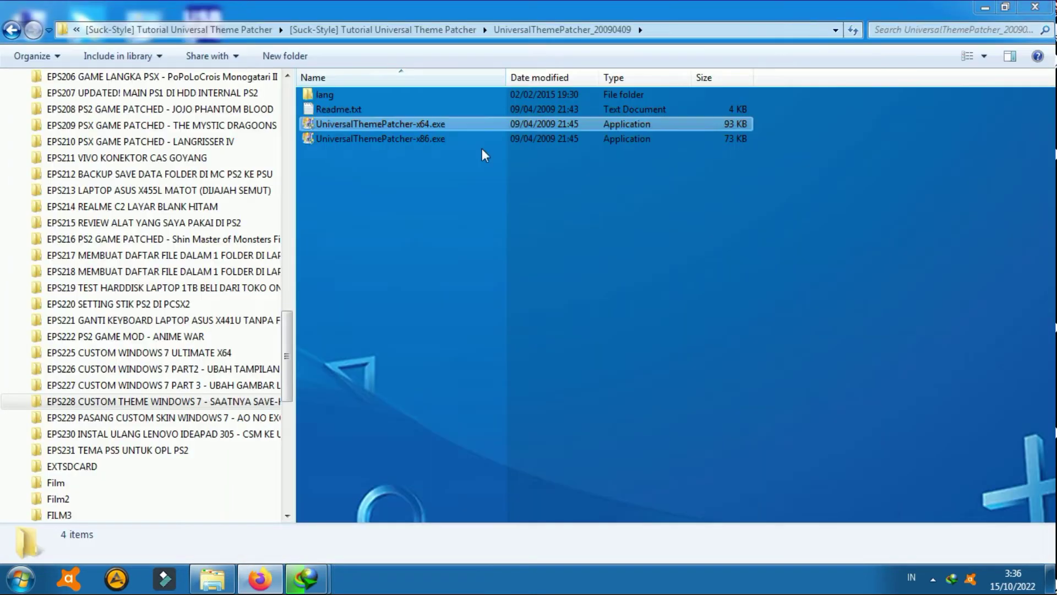
Run UniversalThemePatcher-x64.exe as administrator, minimize the folder window, and accept English as the interface language.
{"action": "left_click", "coordinate": [371, 124]}
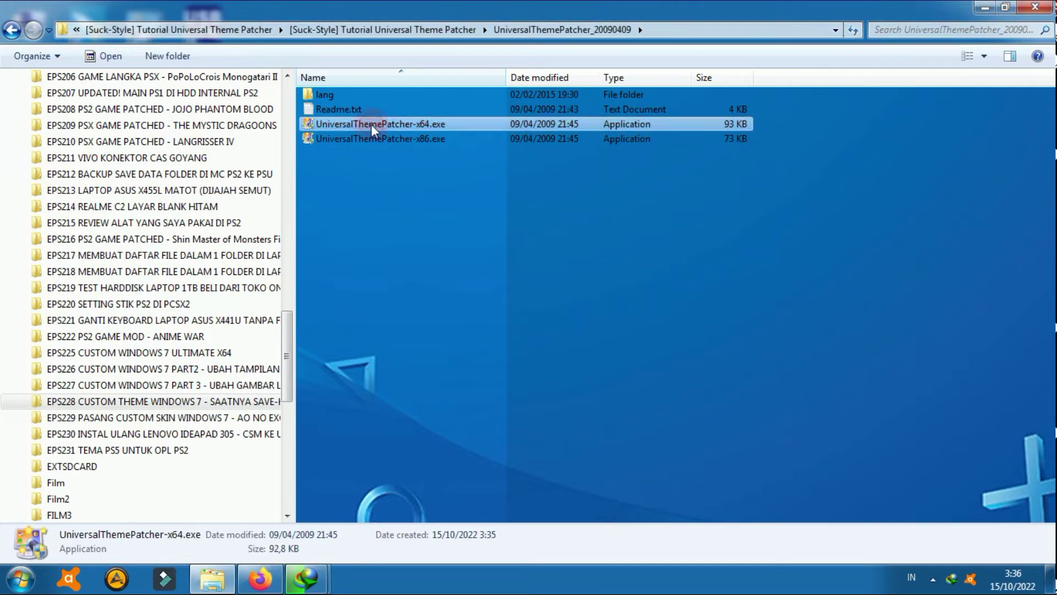
{"action": "right_click", "coordinate": [401, 125]}
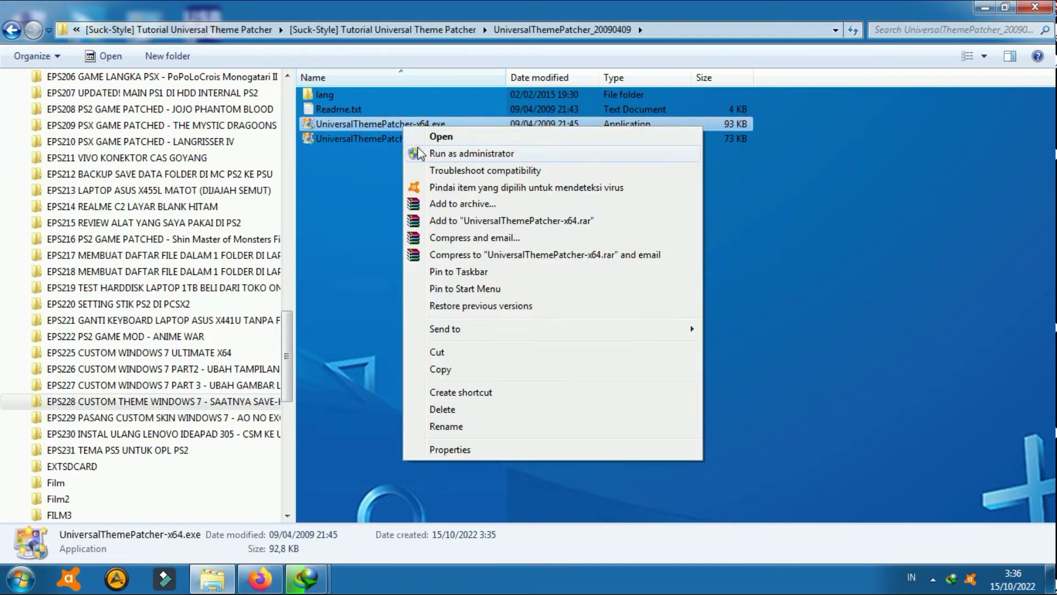
{"action": "left_click", "coordinate": [478, 156]}
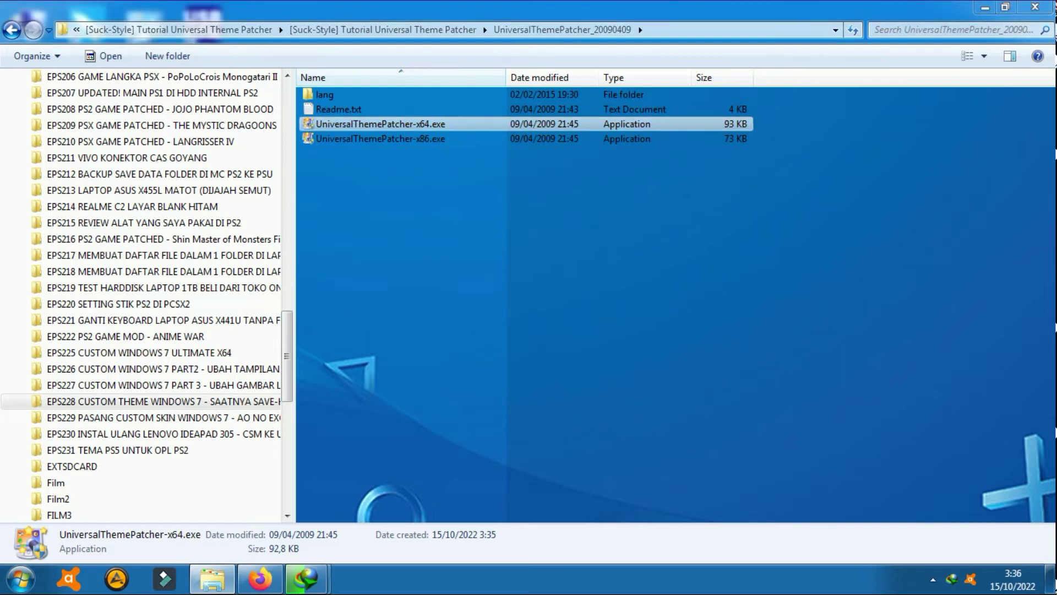
{"action": "left_click", "coordinate": [985, 8]}
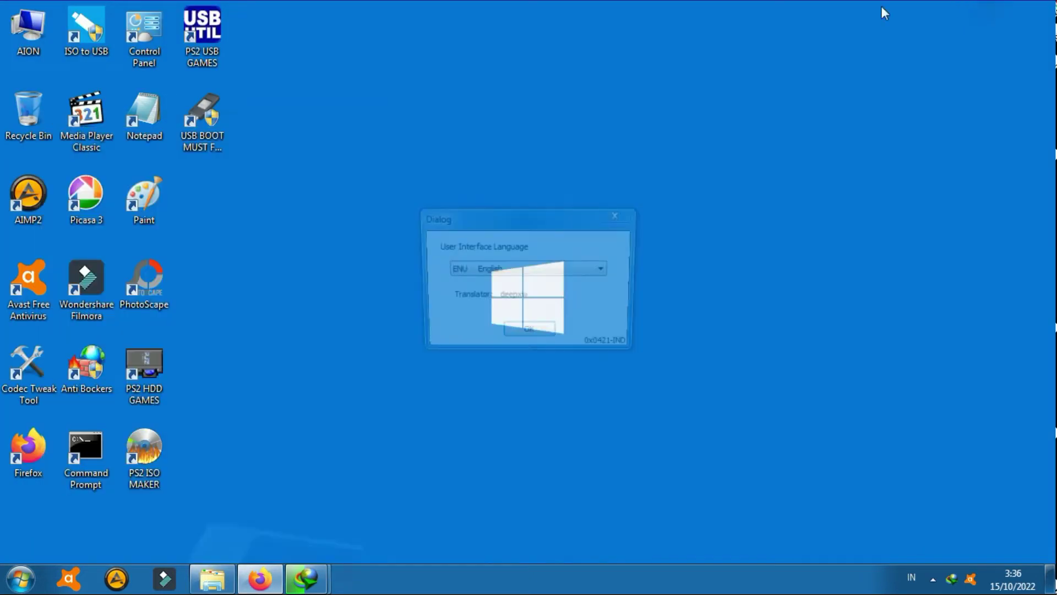
{"action": "left_click", "coordinate": [498, 224]}
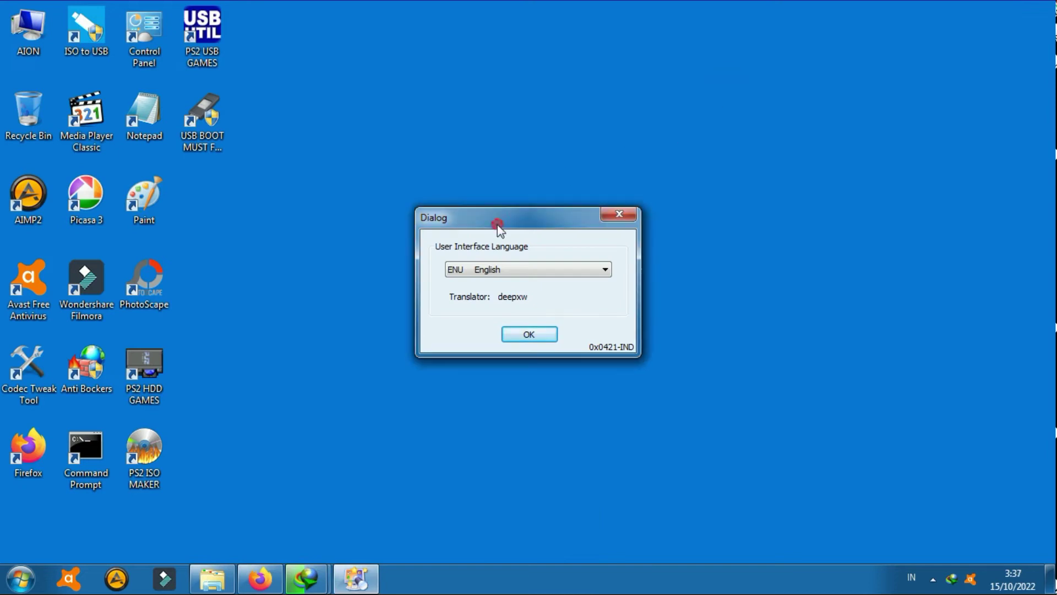
{"action": "left_click", "coordinate": [530, 335]}
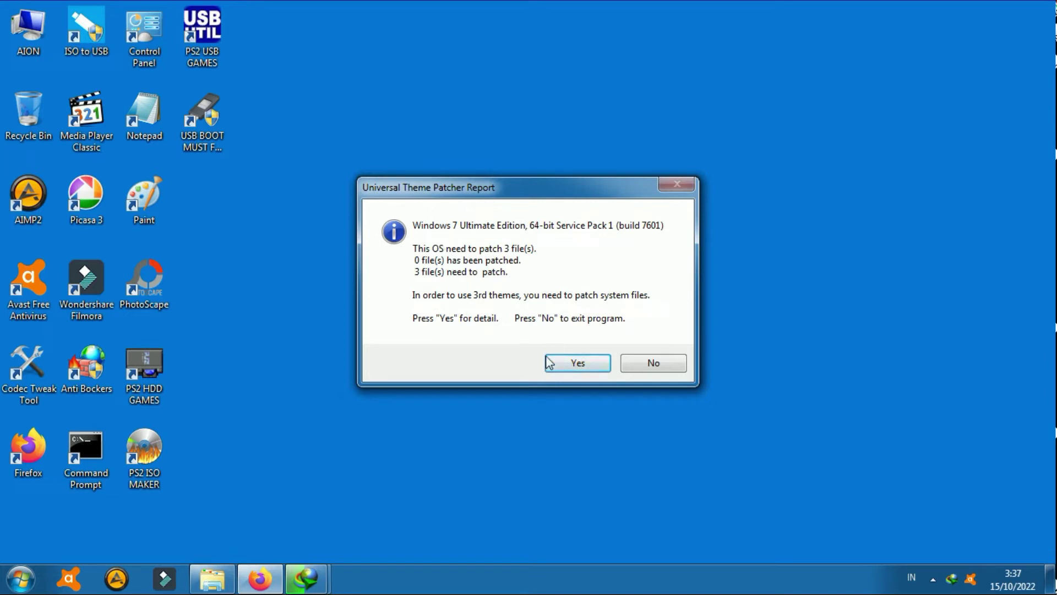
Patch the three system files themeservice.dll, themeui.dll and uxtheme.dll with Universal Theme Patcher.
{"action": "left_click", "coordinate": [572, 360]}
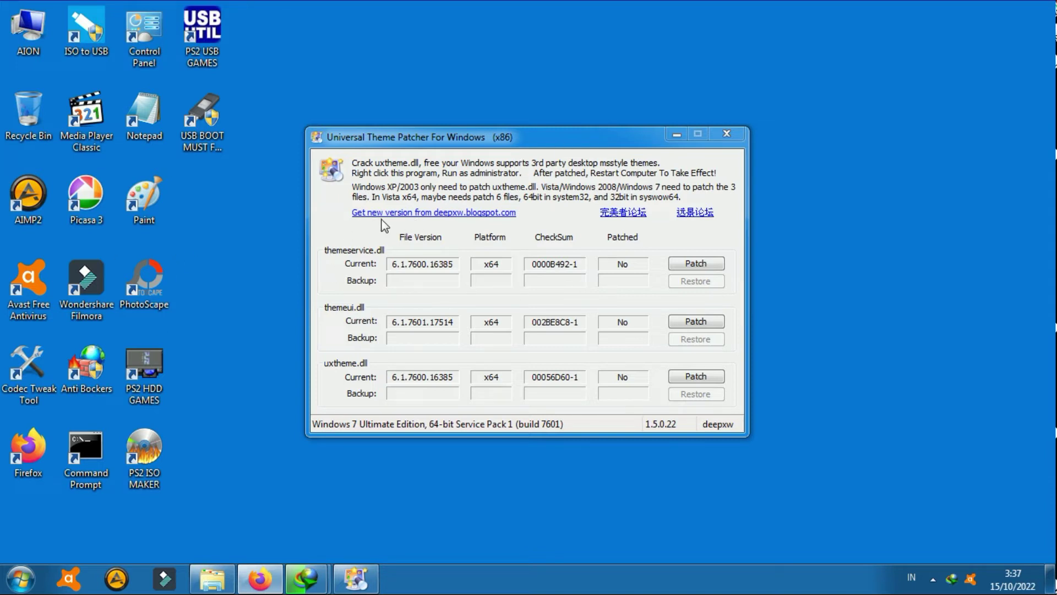
{"action": "left_click", "coordinate": [694, 264]}
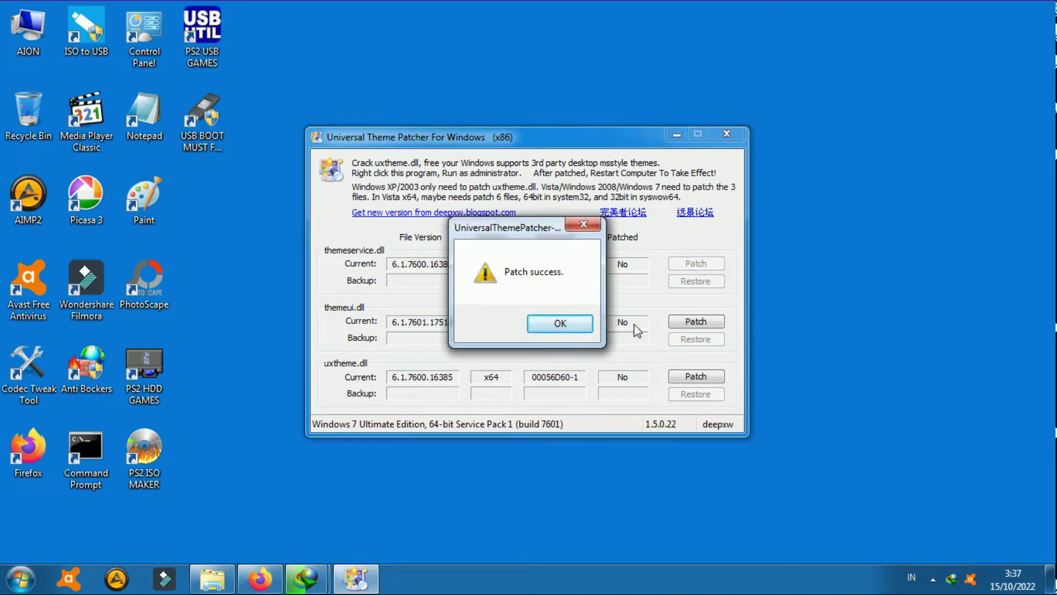
{"action": "left_click", "coordinate": [568, 320]}
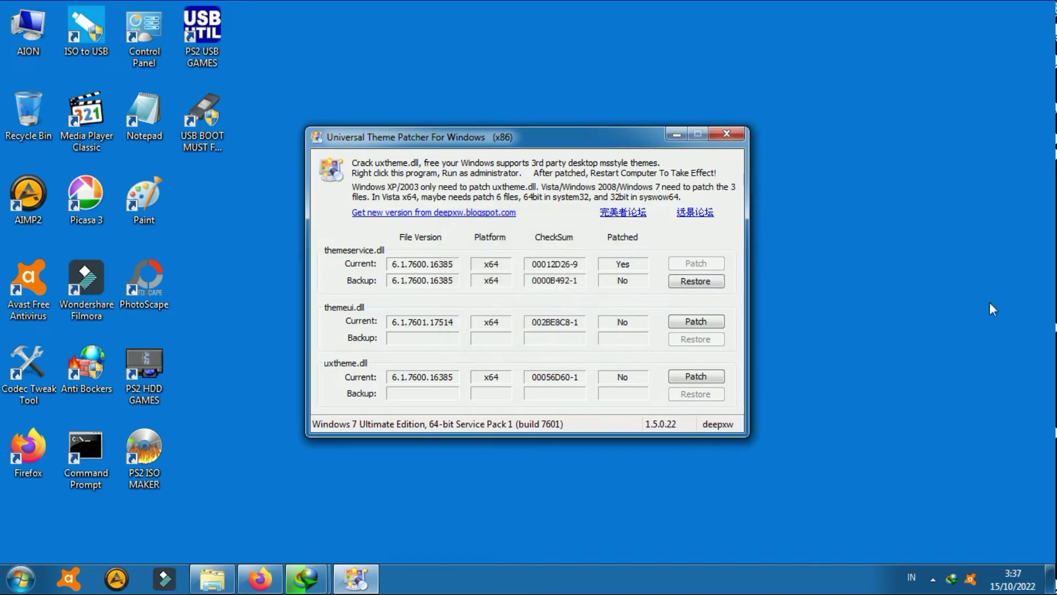
{"action": "left_click", "coordinate": [706, 322]}
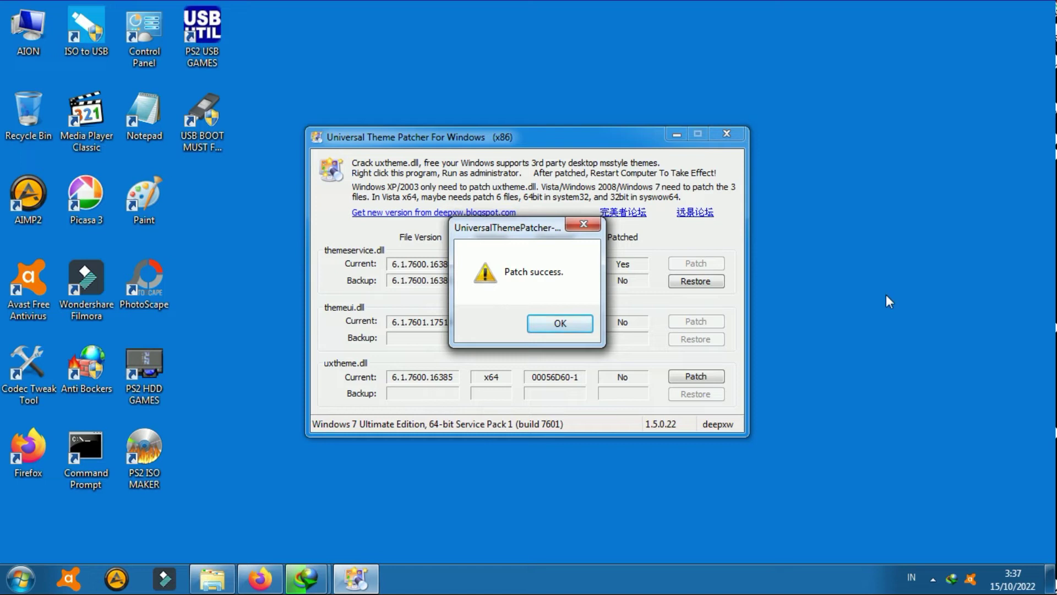
{"action": "left_click", "coordinate": [588, 325]}
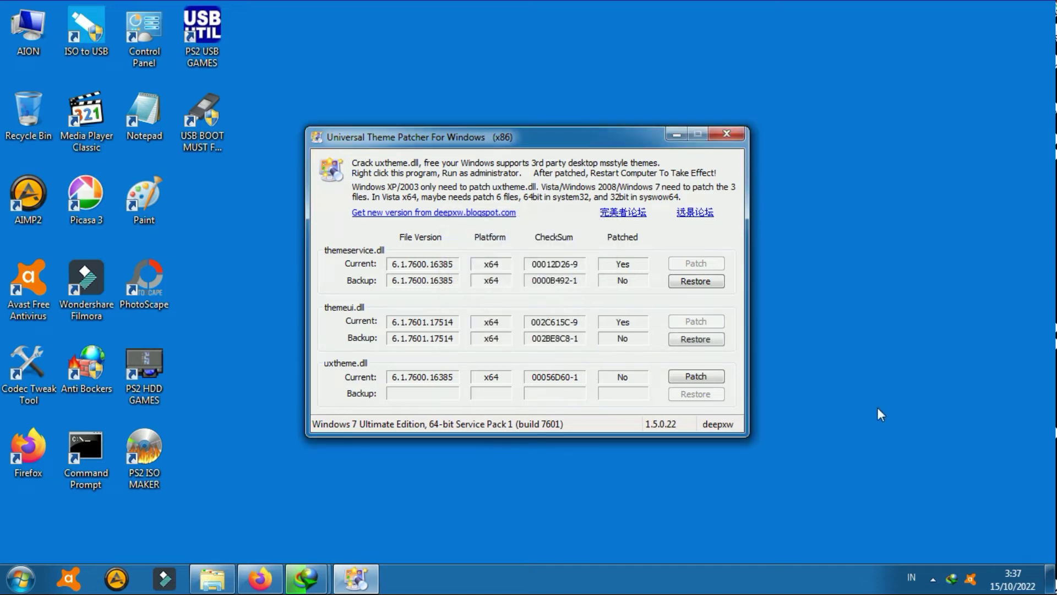
{"action": "left_click", "coordinate": [701, 377]}
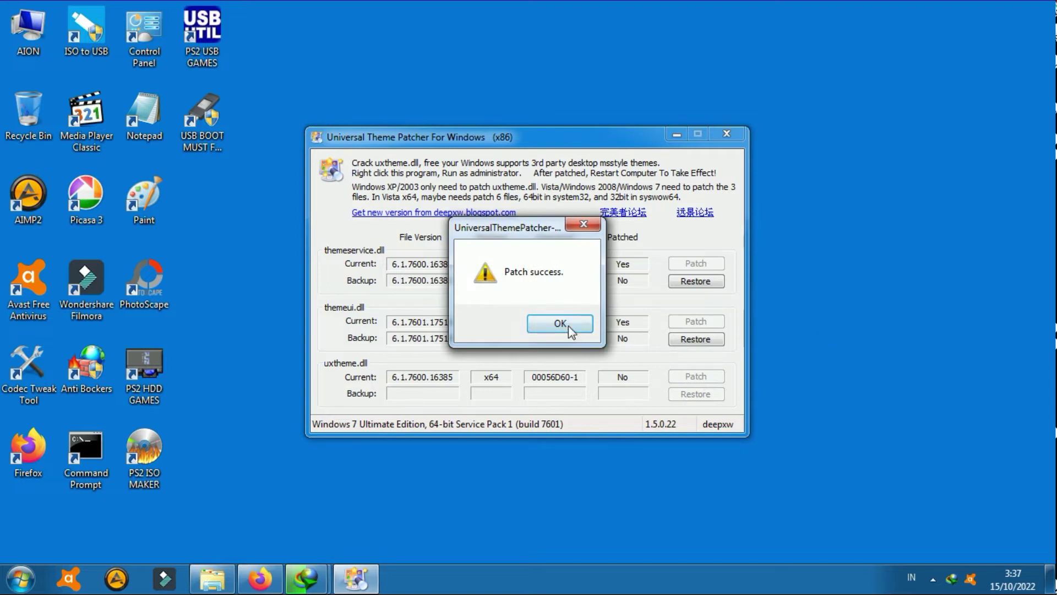
{"action": "left_click", "coordinate": [568, 325]}
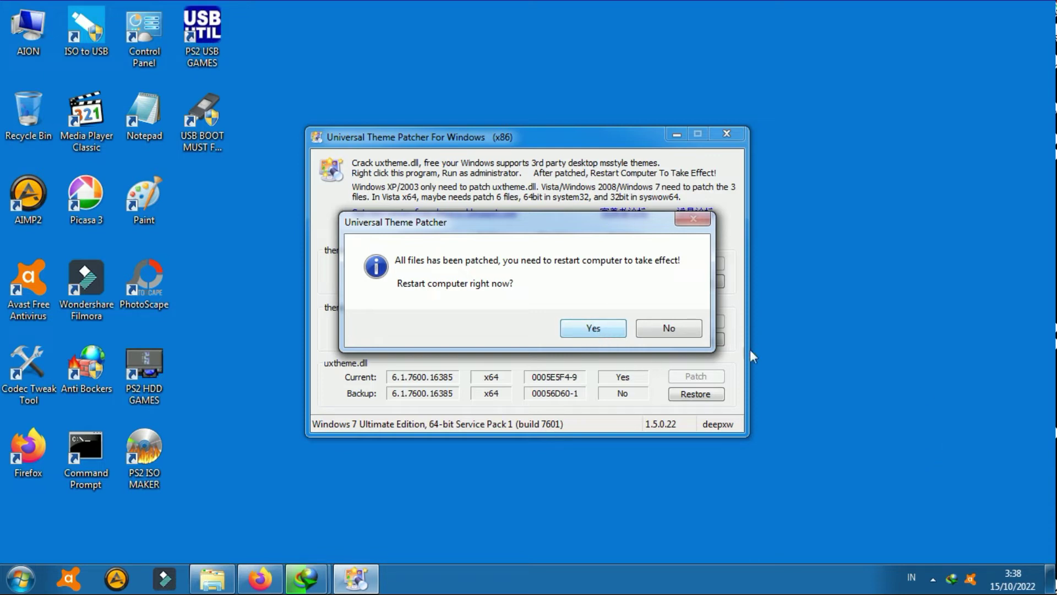
{"action": "left_click", "coordinate": [933, 579]}
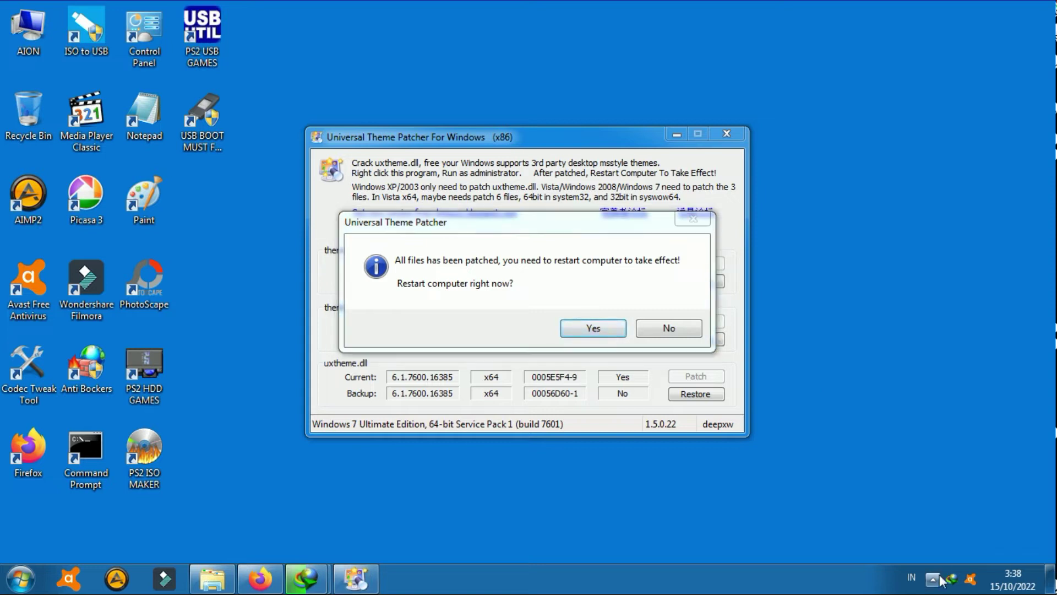
{"action": "right_click", "coordinate": [956, 474]}
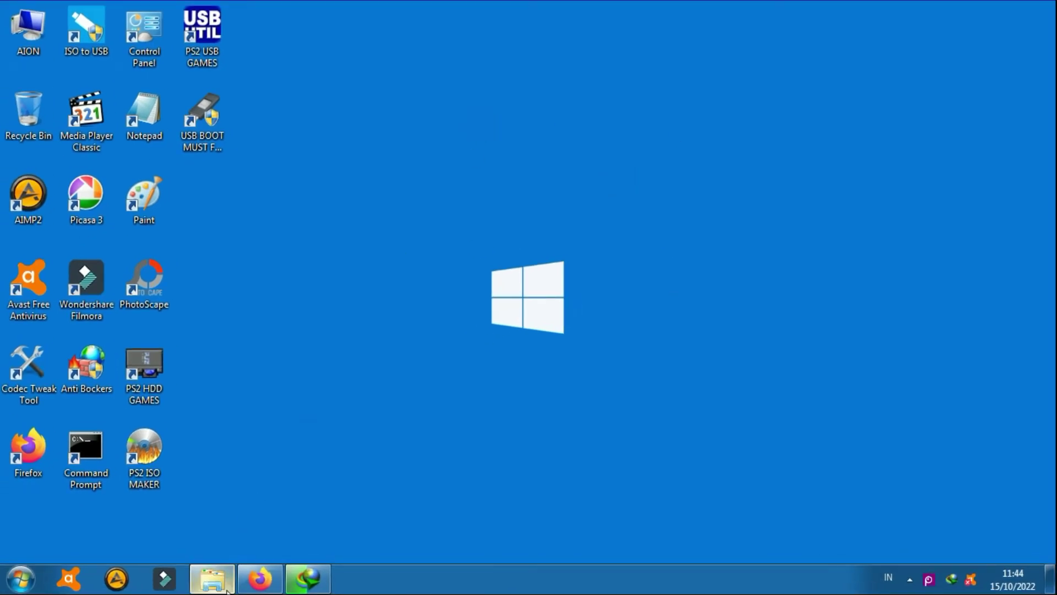
Open the extracted [Suck-Style] Tutorial Windows Theme Installer2016 folders down to the Takeownership folder.
{"action": "left_click", "coordinate": [213, 578]}
{"action": "left_click", "coordinate": [358, 140]}
{"action": "left_click", "coordinate": [388, 109]}
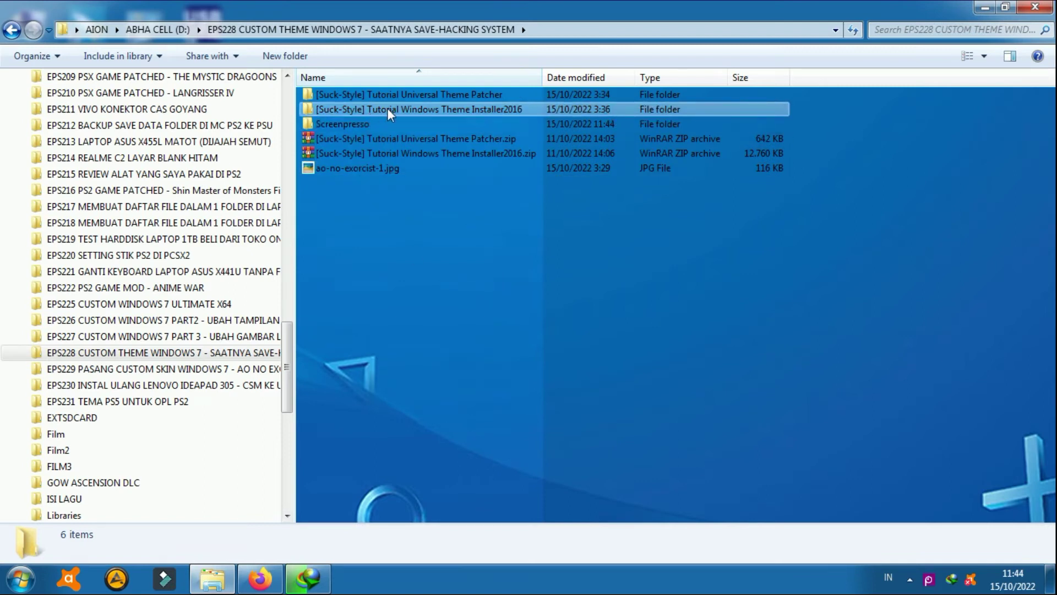
{"action": "left_click", "coordinate": [529, 110]}
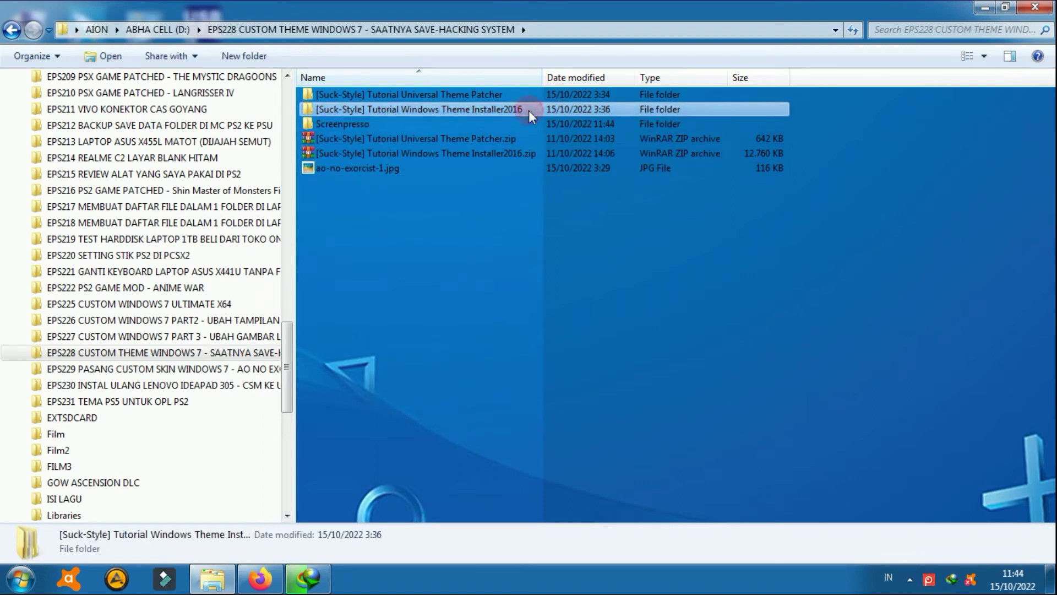
{"action": "double_click", "coordinate": [483, 109]}
{"action": "left_click", "coordinate": [440, 96]}
{"action": "double_click", "coordinate": [440, 96]}
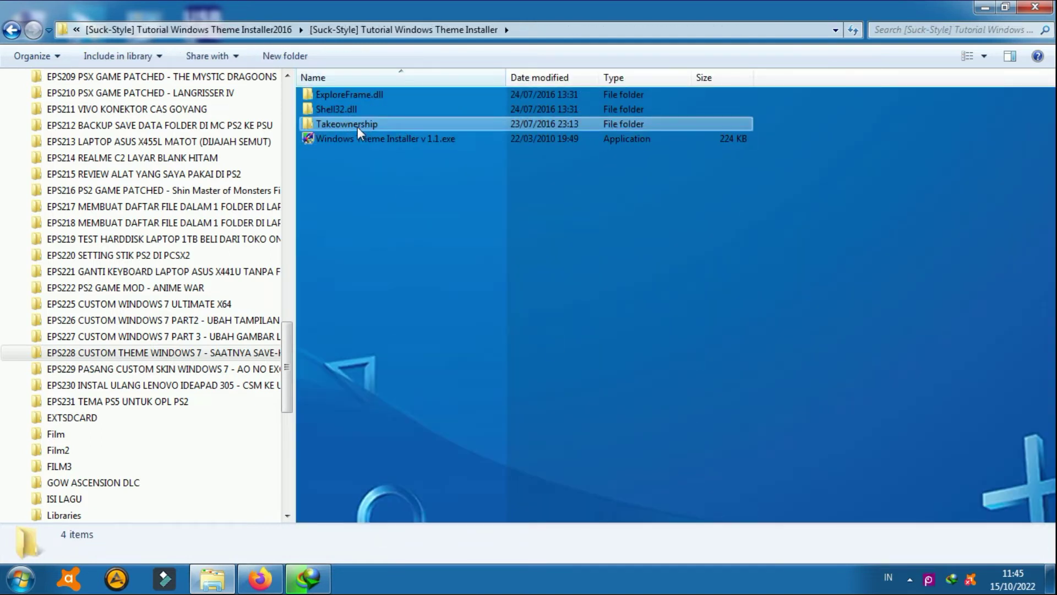
{"action": "double_click", "coordinate": [342, 130]}
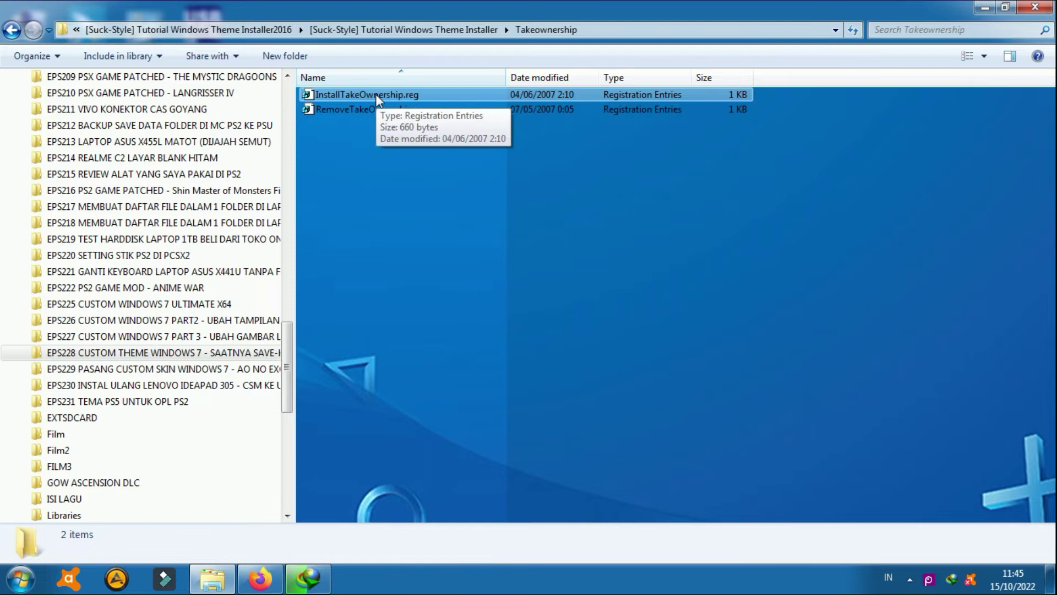
Merge InstallTakeOwnership.reg into the registry and close the Registry Editor message.
{"action": "double_click", "coordinate": [402, 94]}
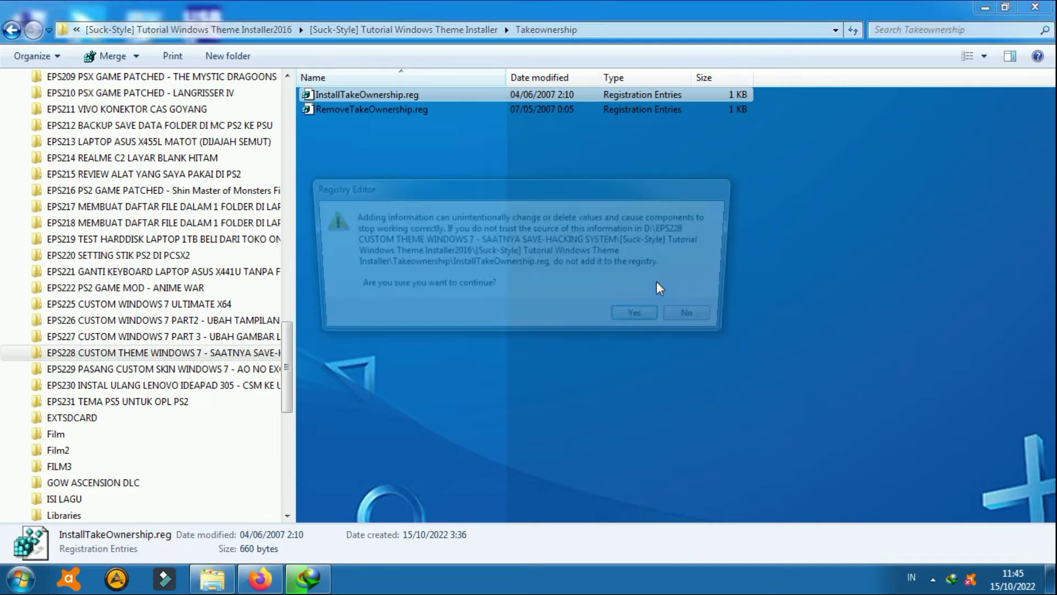
{"action": "left_click", "coordinate": [632, 321]}
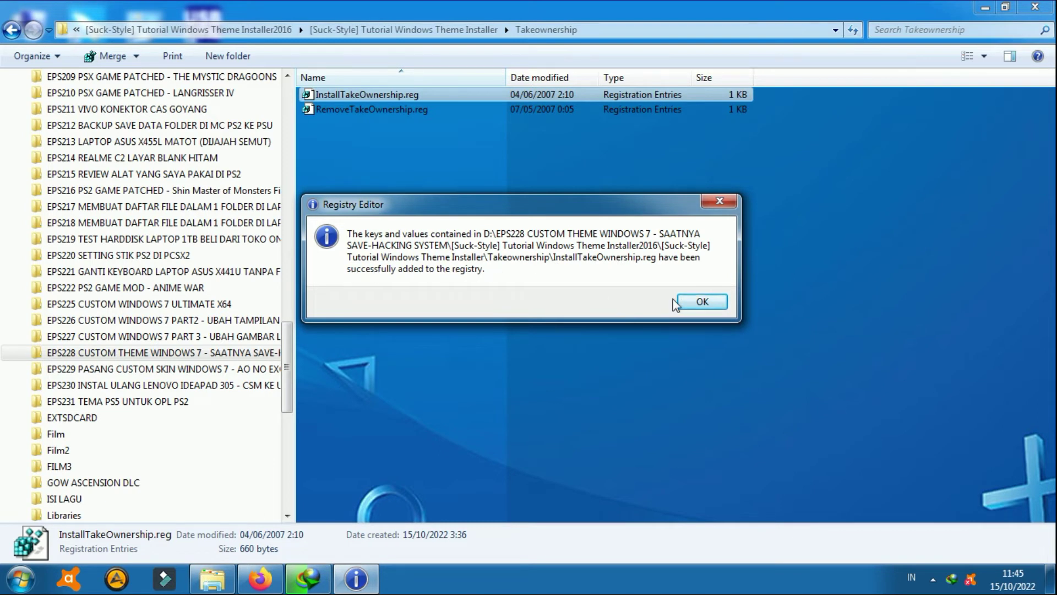
{"action": "left_click", "coordinate": [700, 304]}
{"action": "left_click", "coordinate": [625, 283]}
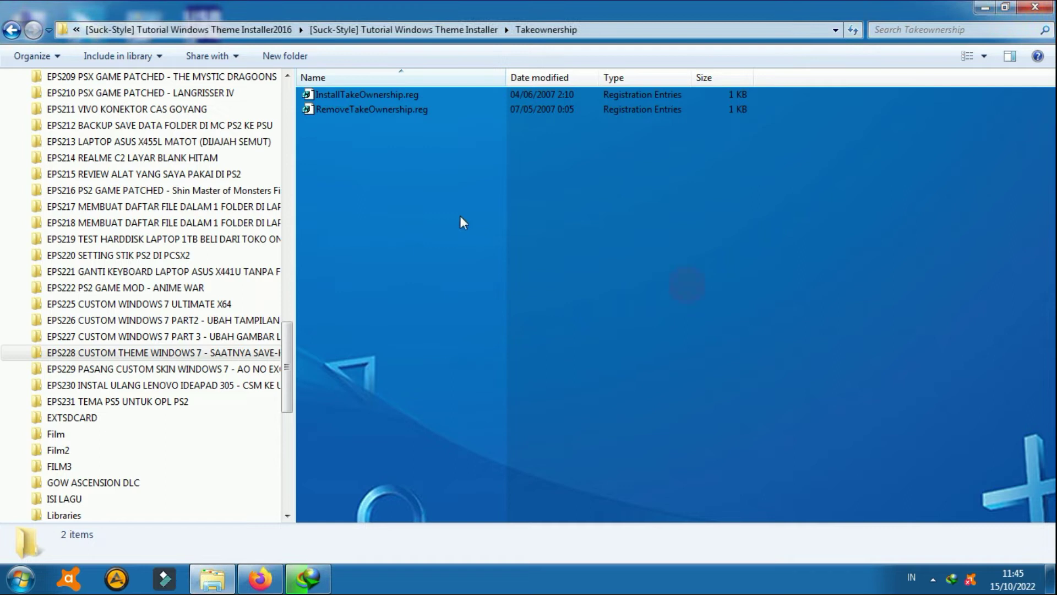
Open the System32 folder inside Windows on the W7UX64 (C:) drive.
{"action": "left_click_drag", "start_coordinate": [292, 329], "coordinate": [320, 99]}
{"action": "left_click", "coordinate": [18, 256]}
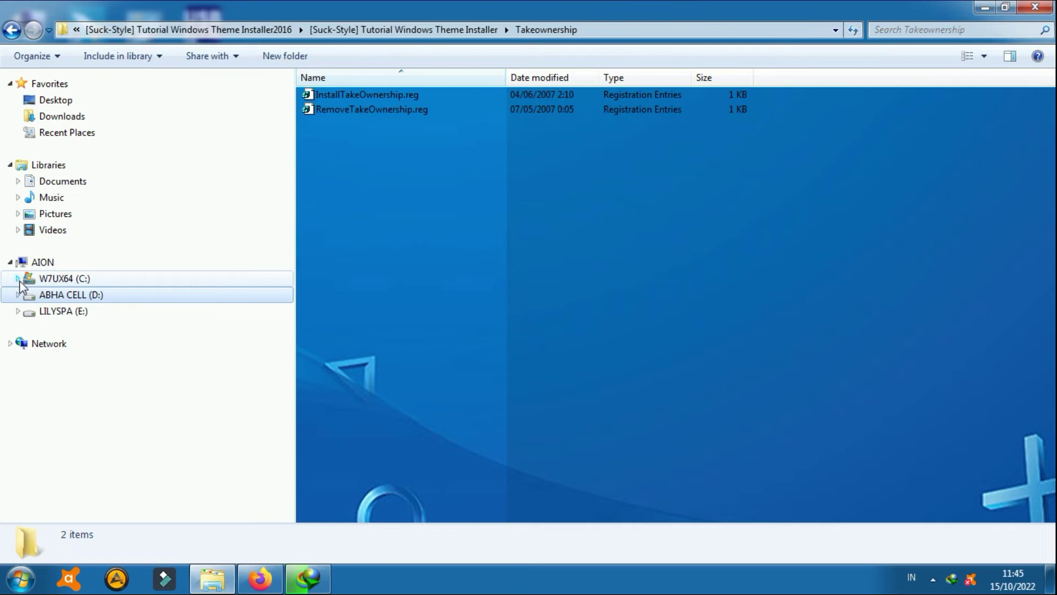
{"action": "left_click", "coordinate": [18, 278]}
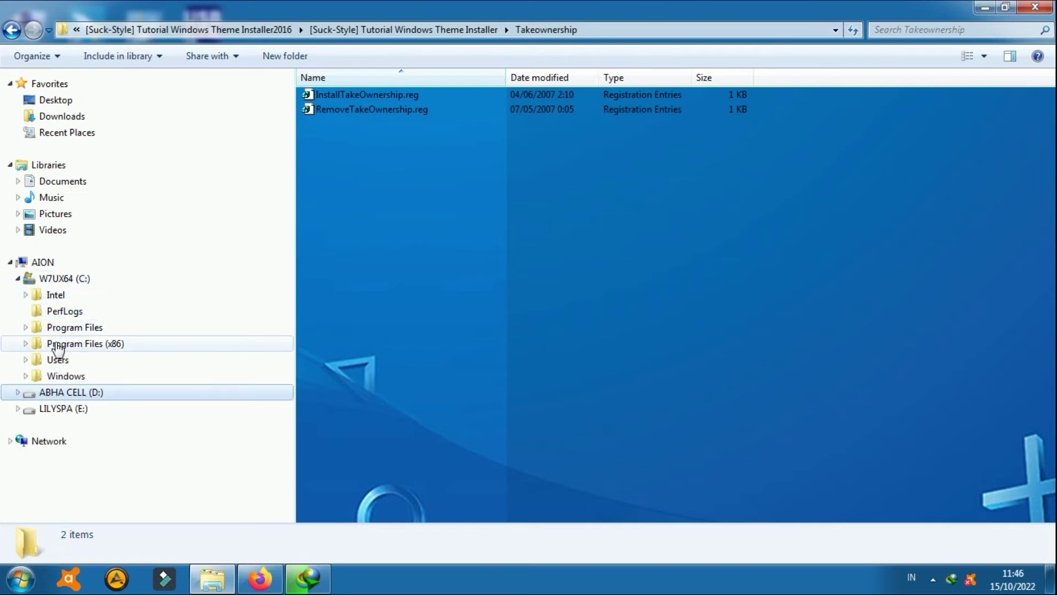
{"action": "left_click", "coordinate": [77, 378]}
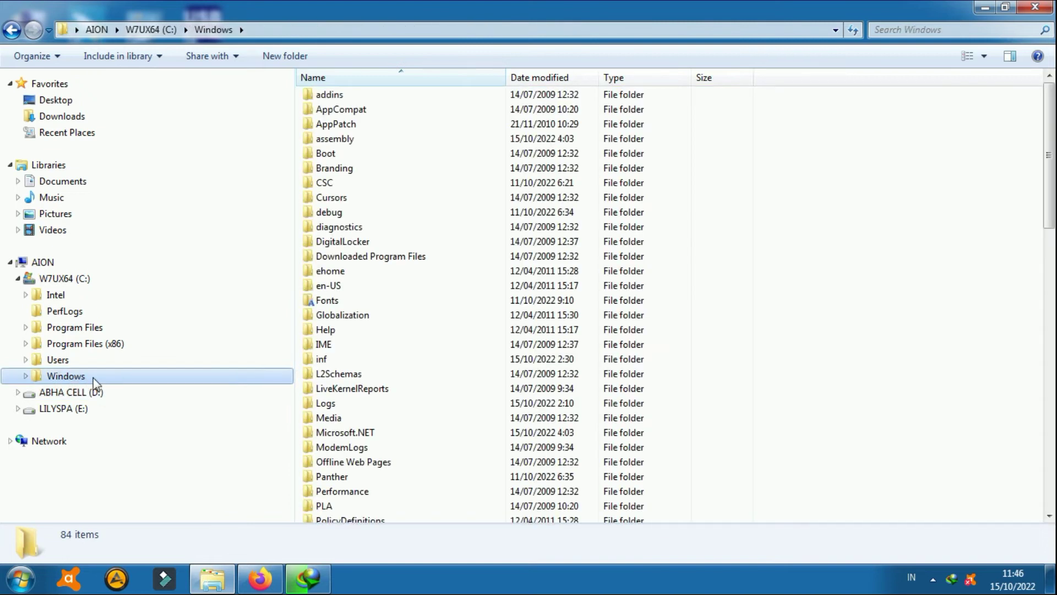
{"action": "left_click", "coordinate": [26, 376]}
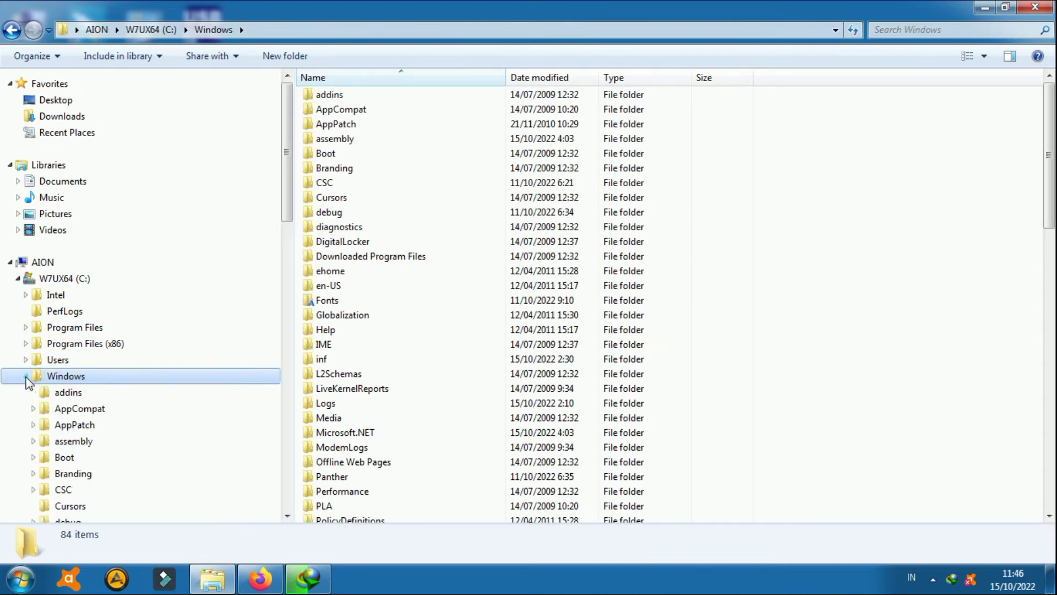
{"action": "scroll", "coordinate": [72, 402], "scroll_direction": "down", "scroll_amount": 18}
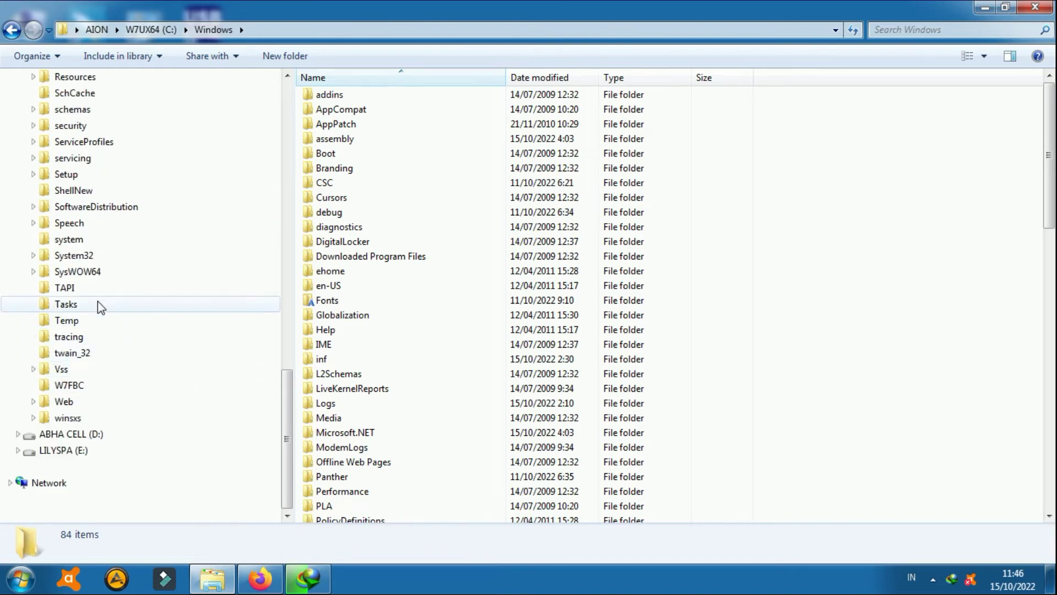
{"action": "left_click", "coordinate": [89, 257]}
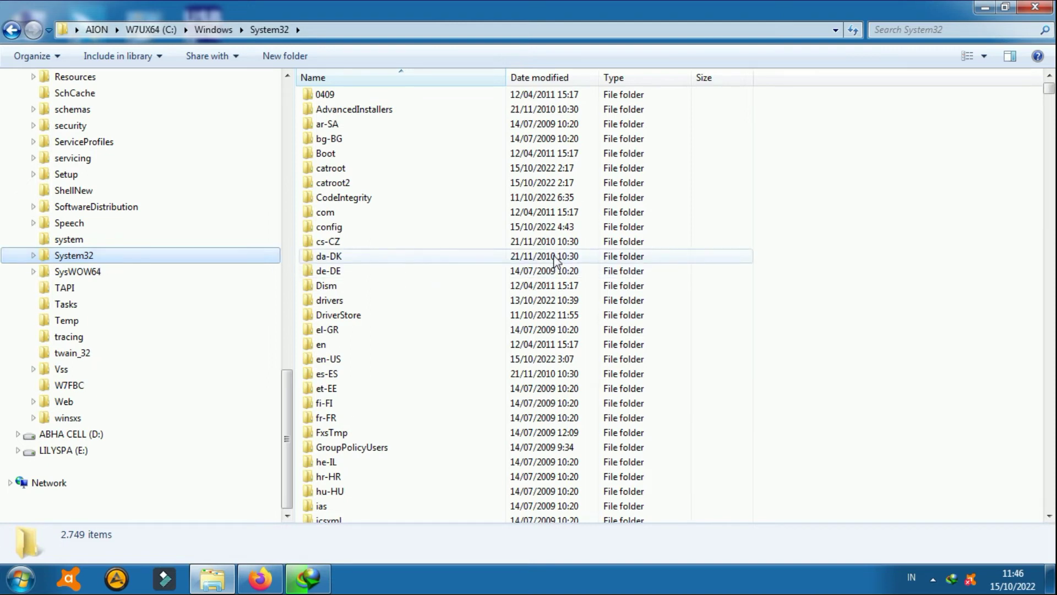
{"action": "left_click", "coordinate": [756, 240]}
Search the System32 folder for ExploreFrame.dll.
{"action": "left_click", "coordinate": [924, 30]}
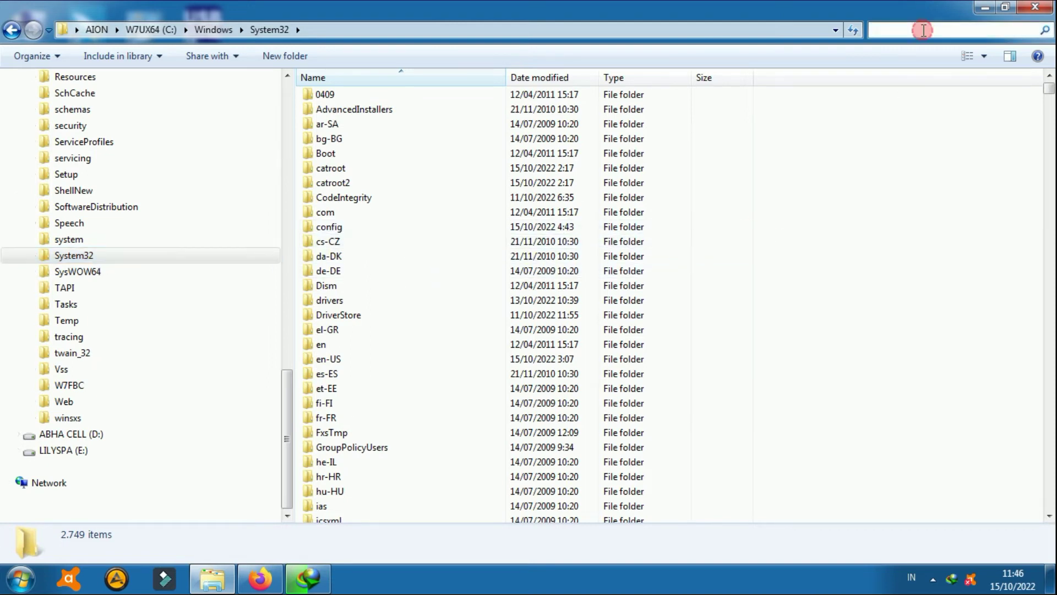
{"action": "type", "text": "E"}
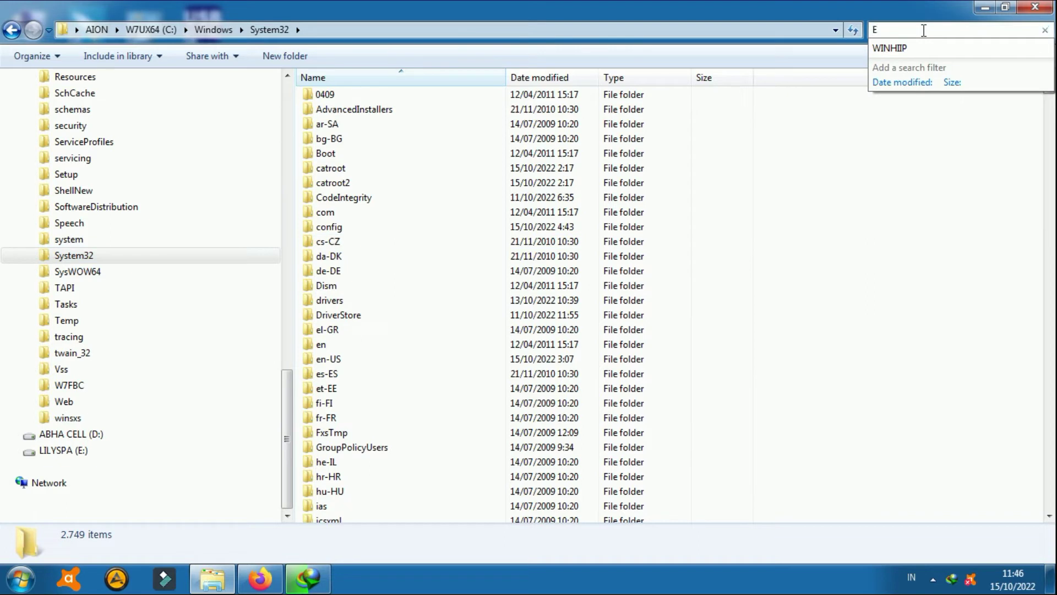
{"action": "type", "text": "xplo"}
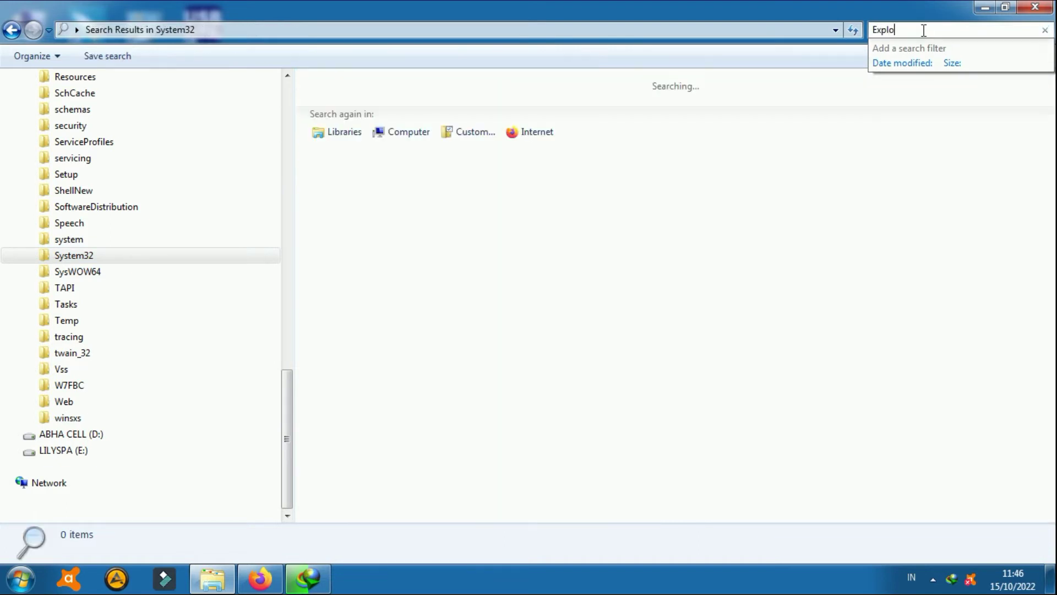
{"action": "type", "text": "re"}
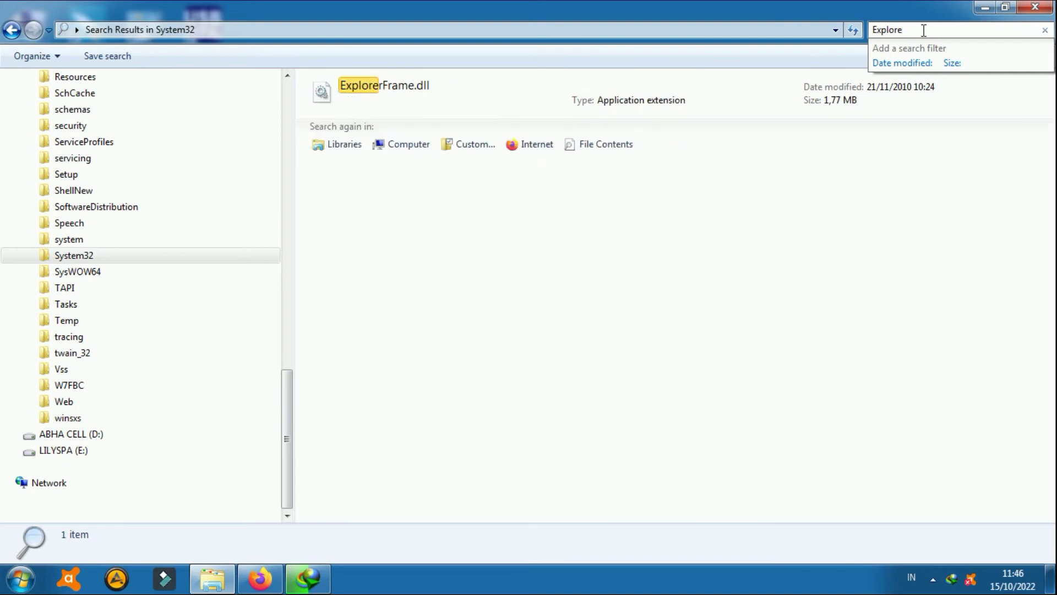
{"action": "type", "text": "Fr"}
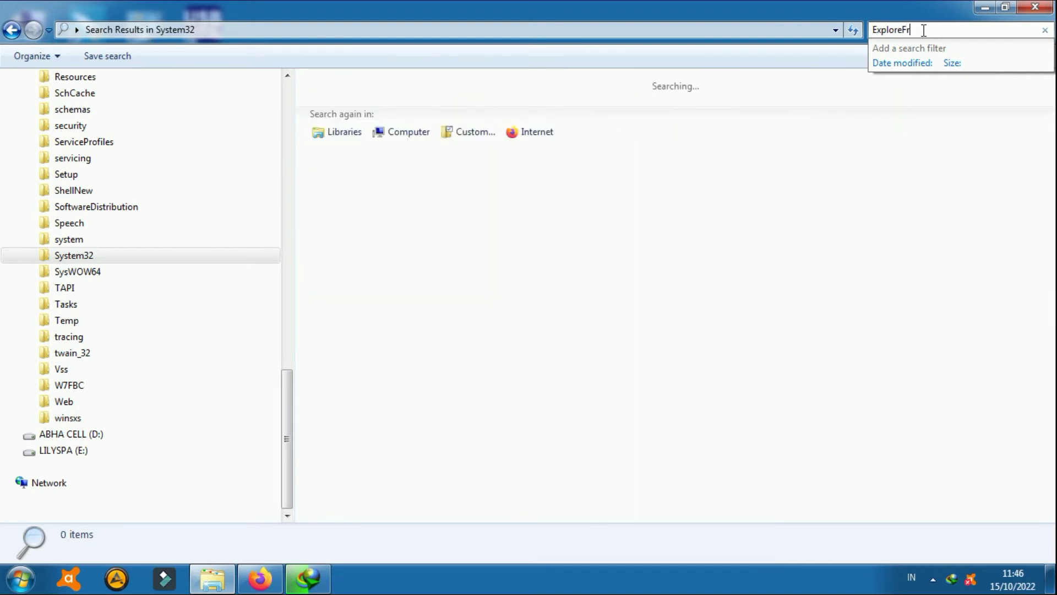
{"action": "type", "text": "ame.dll"}
{"action": "left_click", "coordinate": [887, 213]}
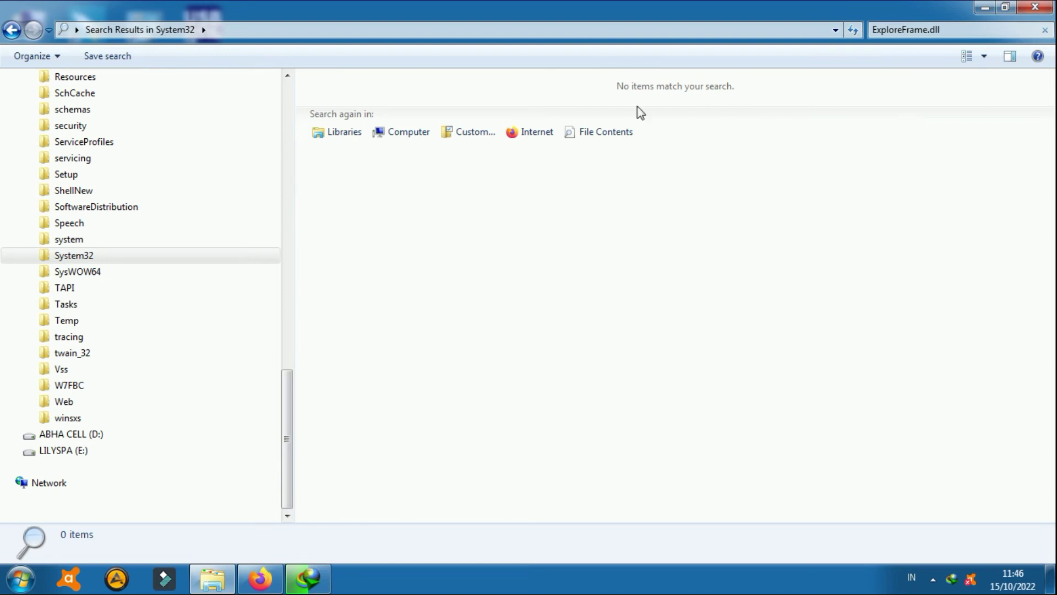
Shorten the System32 search to Explore and take ownership of ExplorerFrame.dll.
{"action": "left_click", "coordinate": [951, 31]}
{"action": "left_click", "coordinate": [951, 31]}
{"action": "key", "text": "BackSpace"}
{"action": "key", "text": "BackSpace"}
{"action": "key", "text": "BackSpace"}
{"action": "key", "text": "BackSpace"}
{"action": "key", "text": "BackSpace"}
{"action": "key", "text": "BackSpace"}
{"action": "key", "text": "BackSpace"}
{"action": "key", "text": "BackSpace"}
{"action": "key", "text": "BackSpace"}
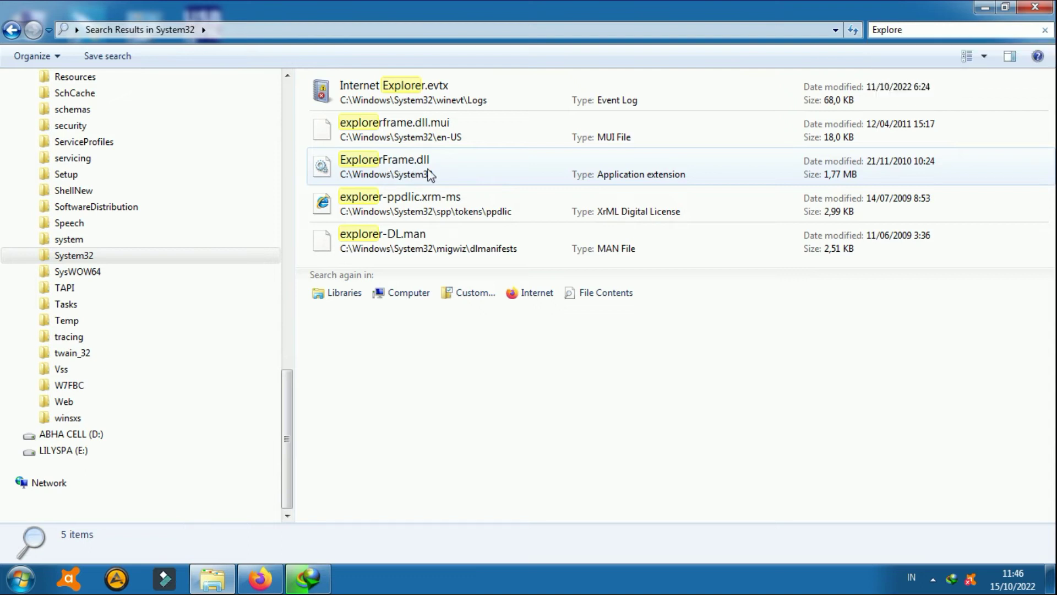
{"action": "left_click", "coordinate": [405, 175]}
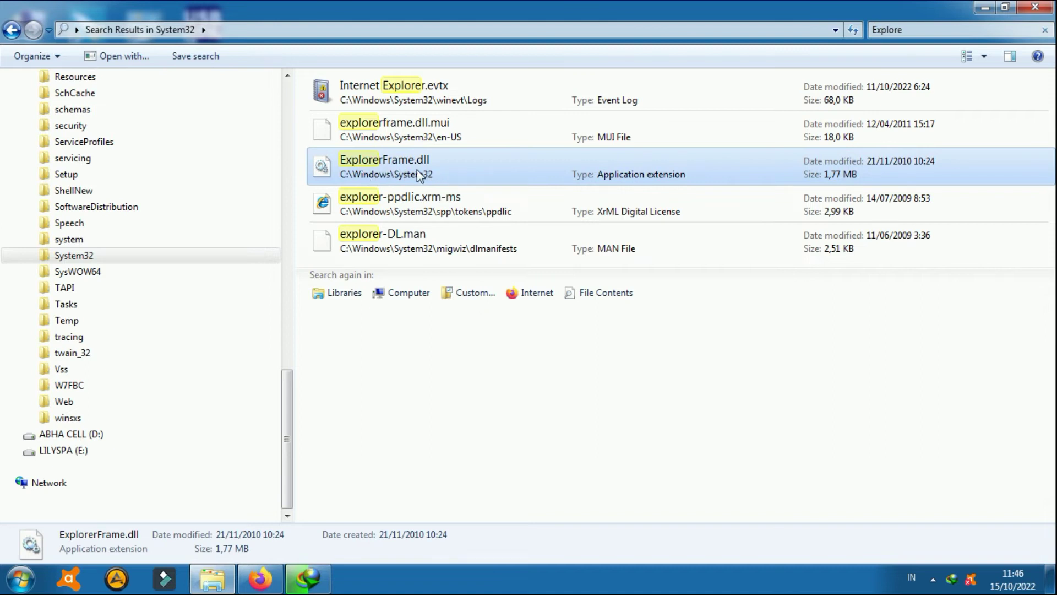
{"action": "right_click", "coordinate": [420, 176]}
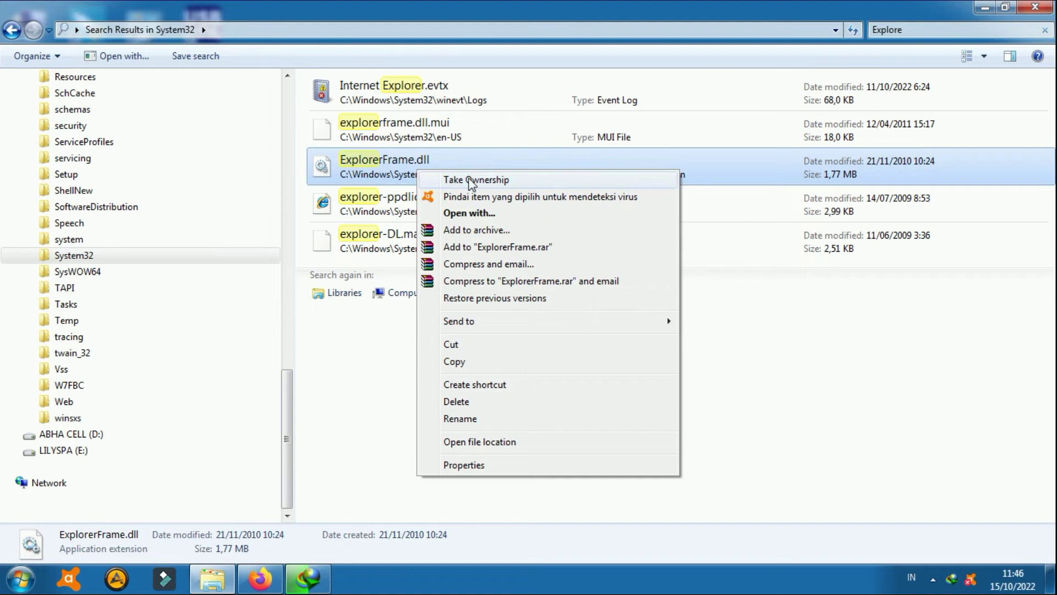
{"action": "left_click", "coordinate": [499, 181]}
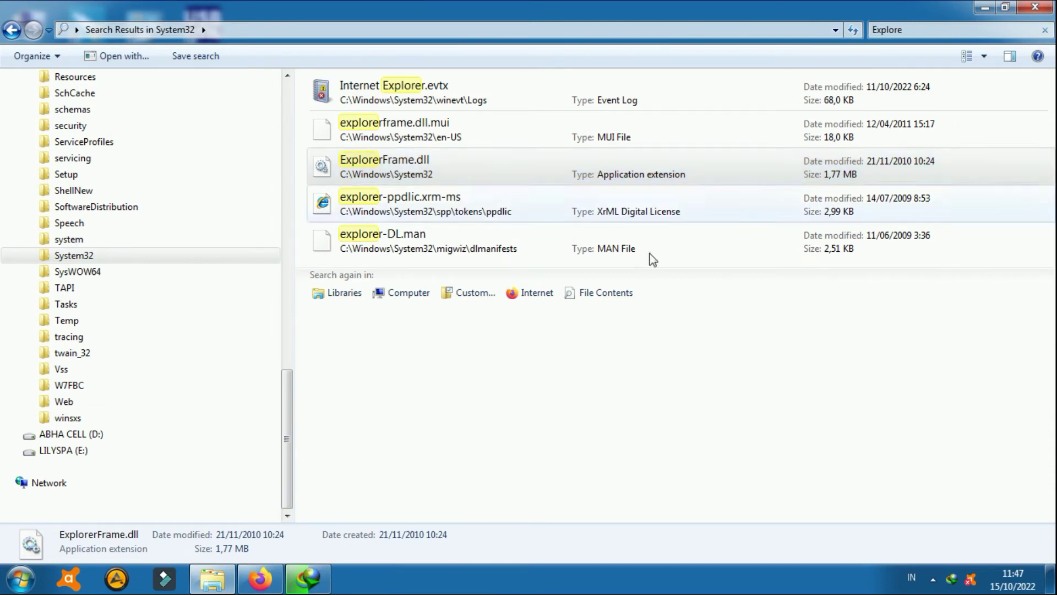
Search System32 for "Shel" and take ownership of shell32.dll.
{"action": "left_click", "coordinate": [937, 31]}
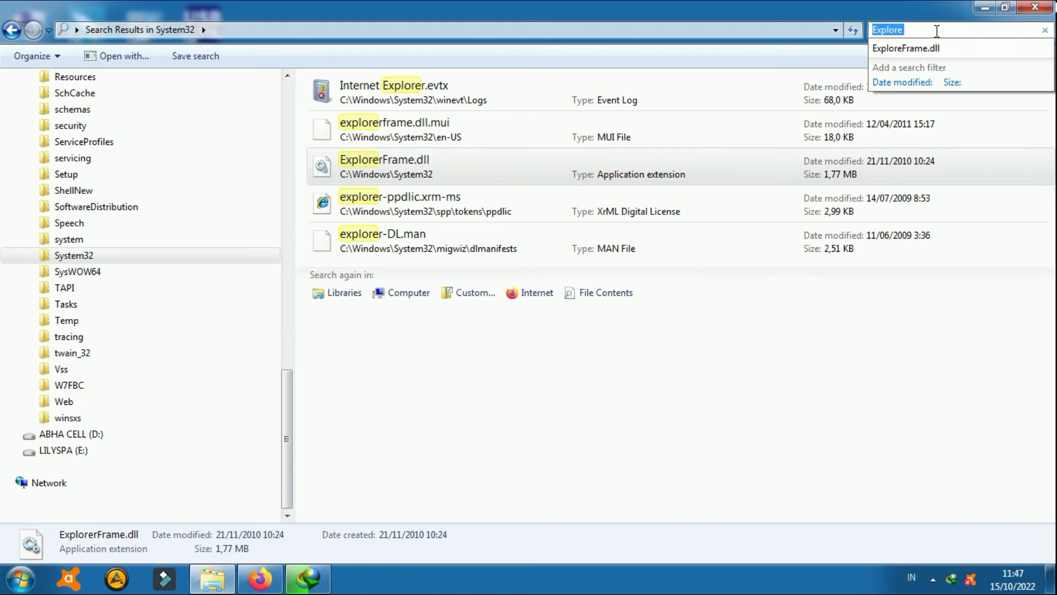
{"action": "type", "text": "Shel"}
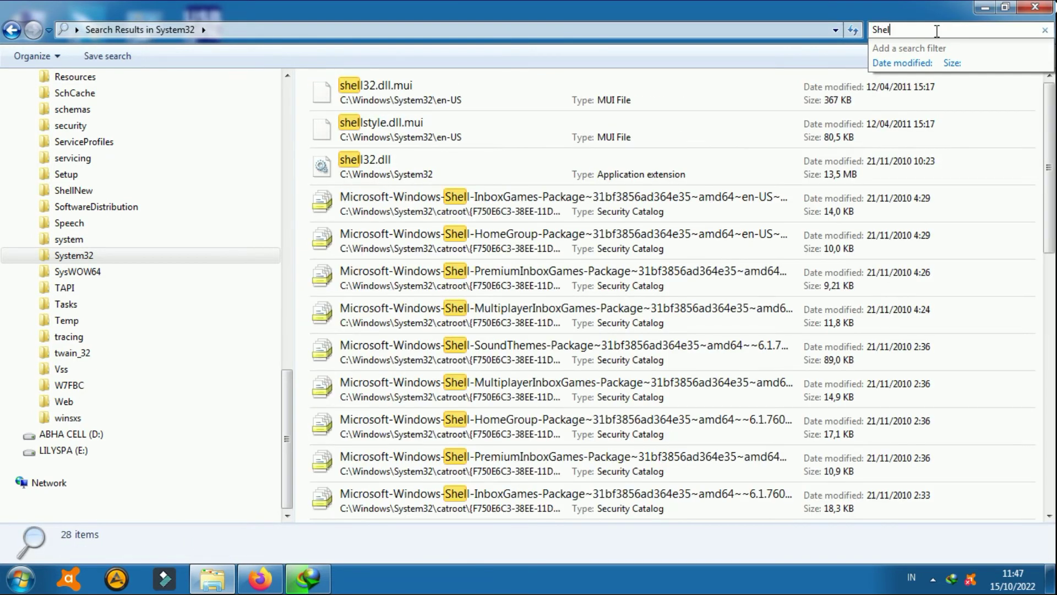
{"action": "left_click", "coordinate": [373, 164]}
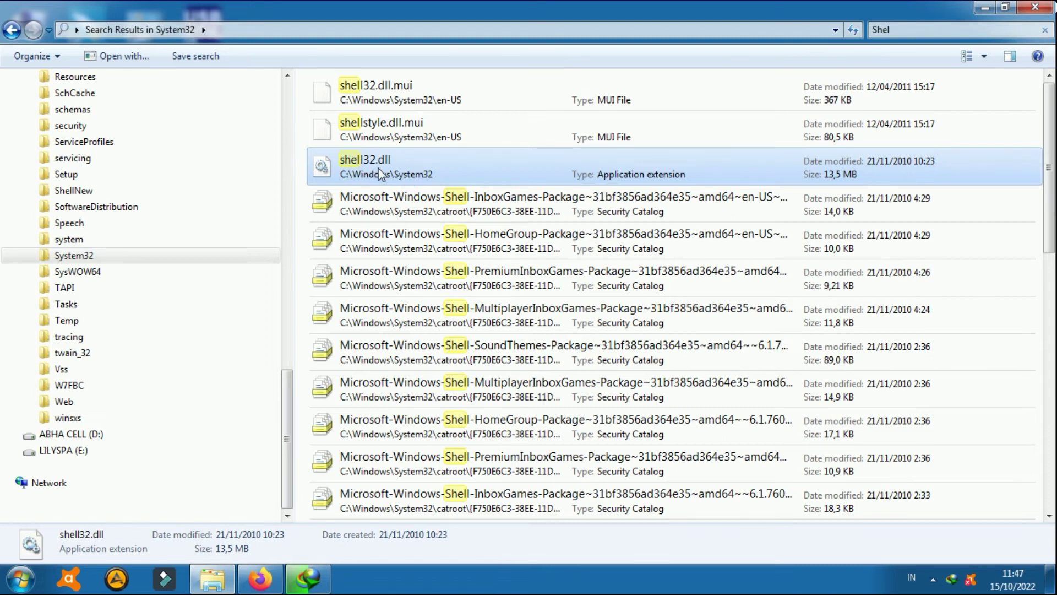
{"action": "right_click", "coordinate": [378, 167]}
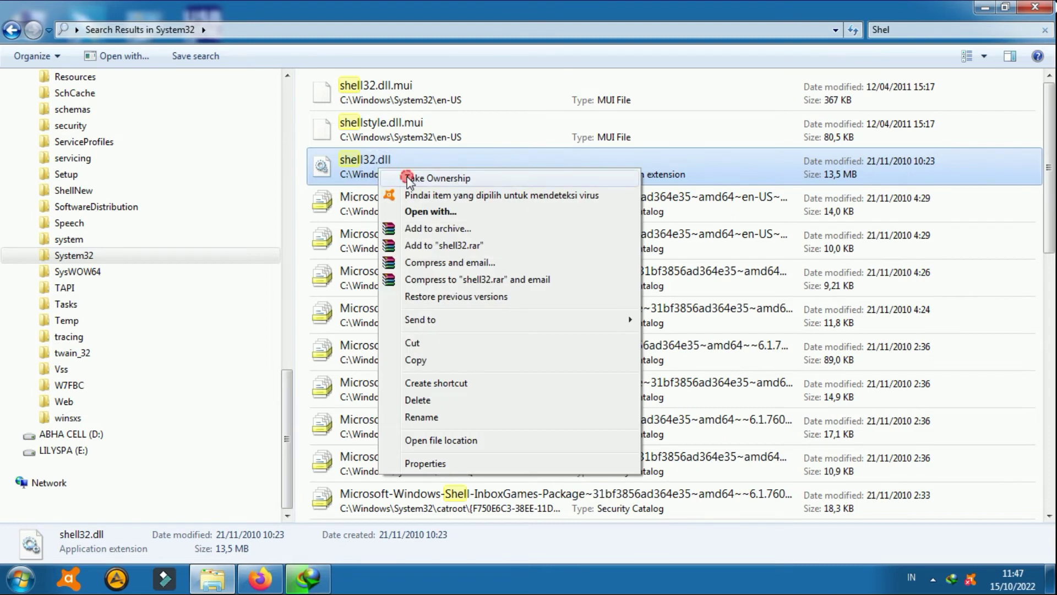
{"action": "left_click", "coordinate": [408, 175]}
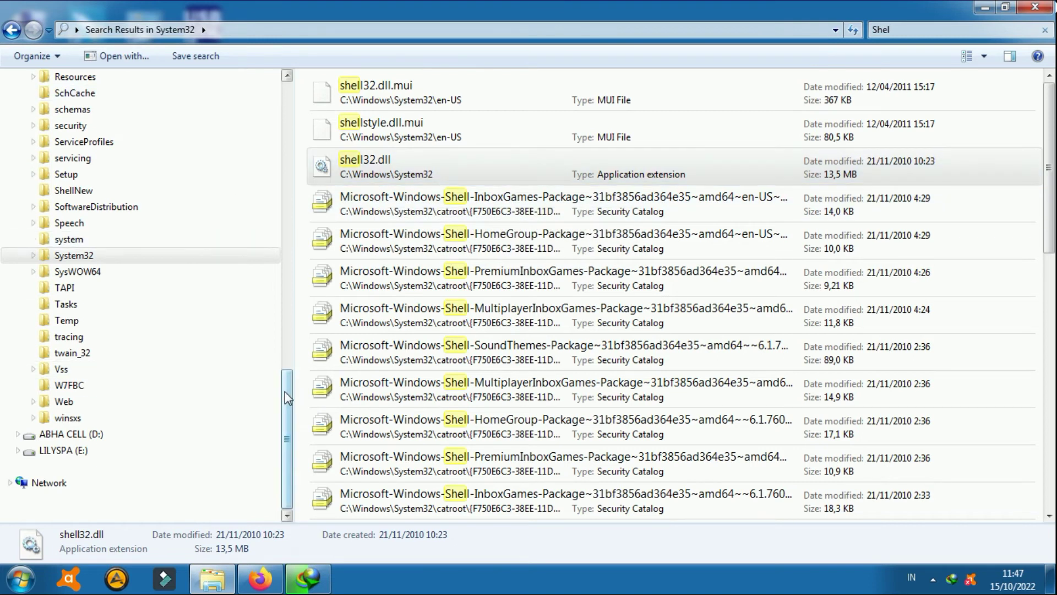
Return to the [Suck-Style] Tutorial Windows Theme Installer folder and run Windows Theme Installer v 1.1.exe as administrator.
{"action": "left_click", "coordinate": [13, 31]}
{"action": "left_click", "coordinate": [12, 31]}
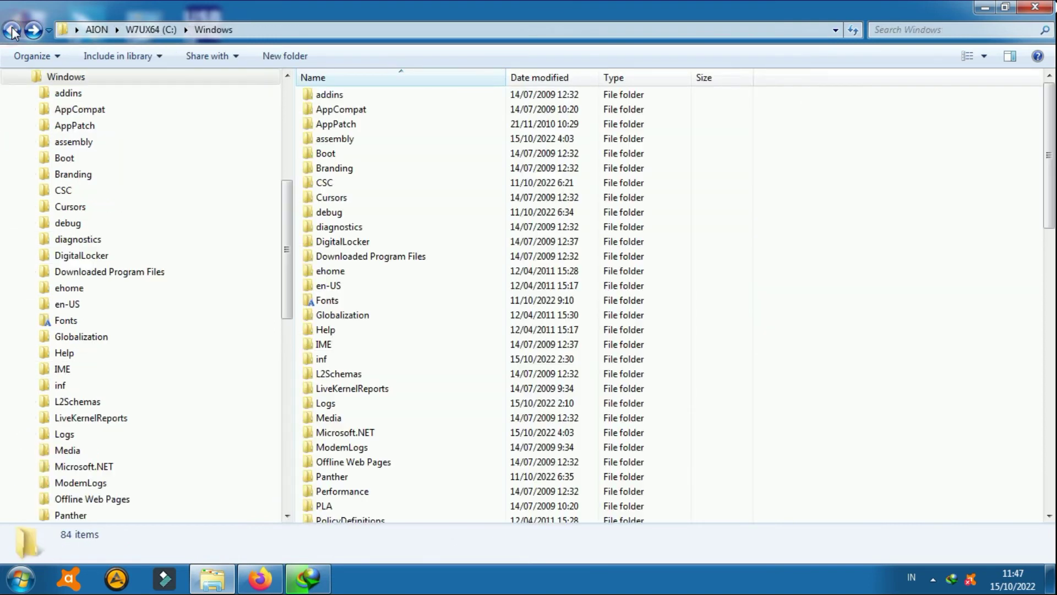
{"action": "left_click", "coordinate": [12, 31]}
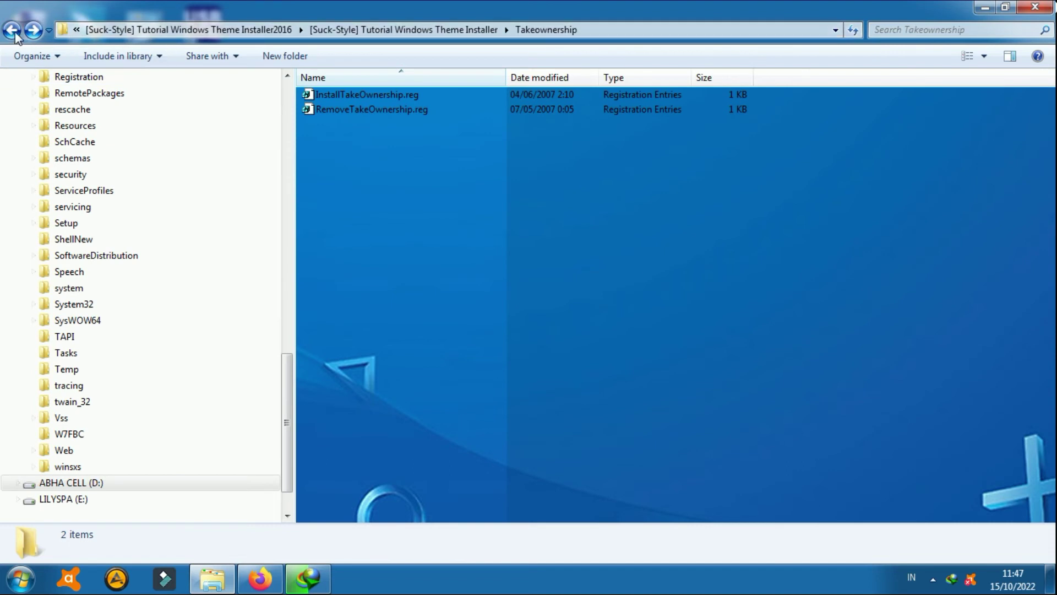
{"action": "left_click", "coordinate": [12, 32]}
{"action": "left_click", "coordinate": [402, 159]}
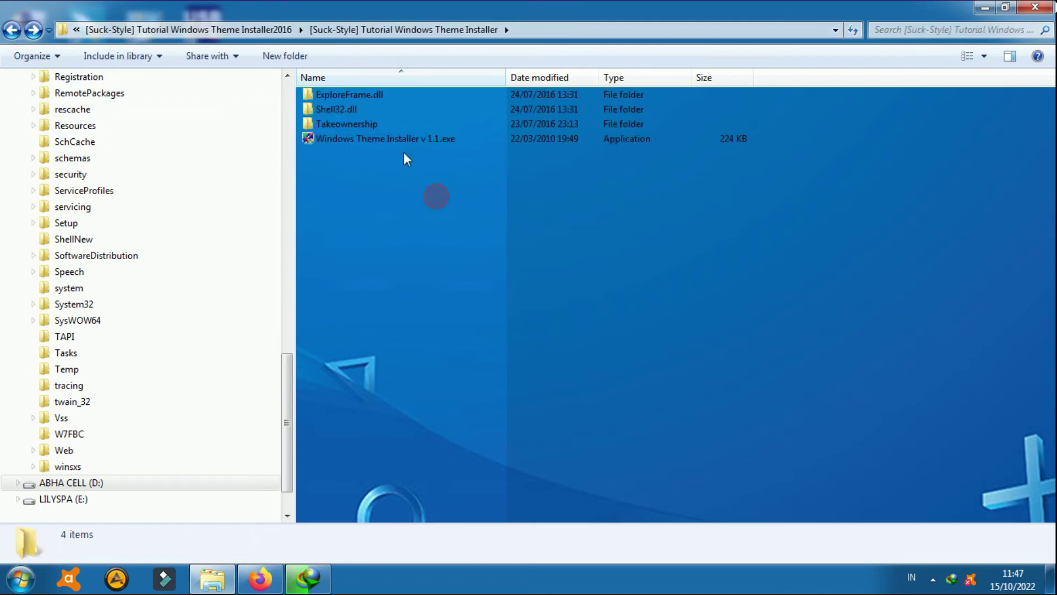
{"action": "left_click", "coordinate": [395, 144]}
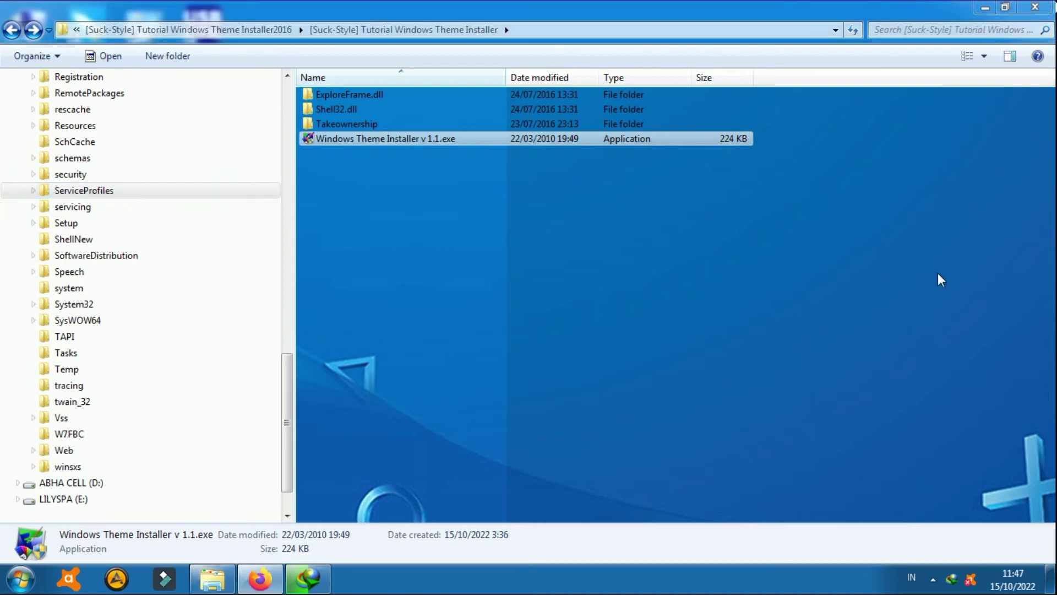
{"action": "right_click", "coordinate": [419, 140]}
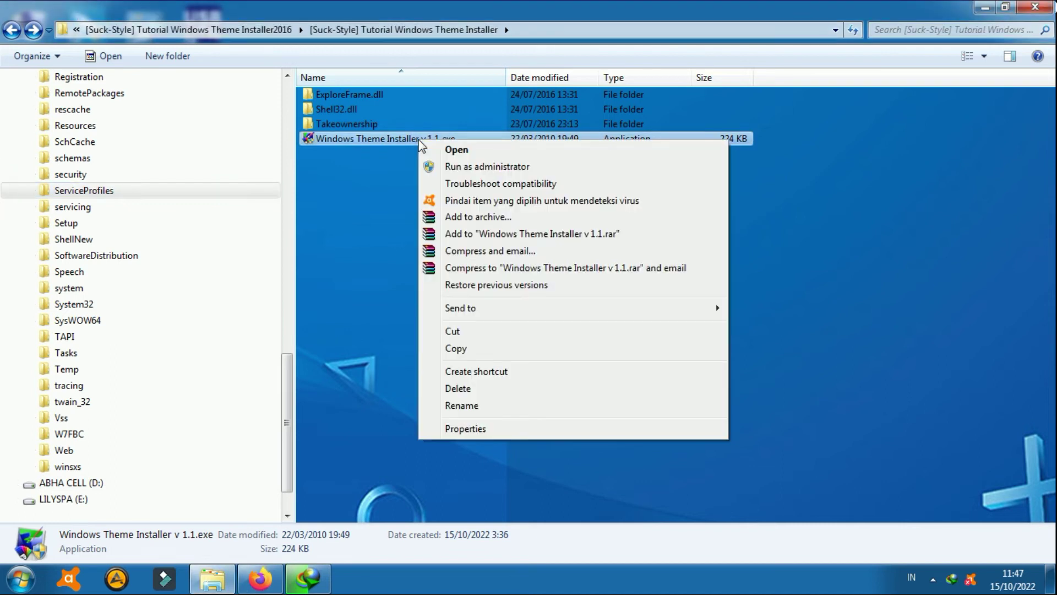
{"action": "left_click", "coordinate": [457, 167]}
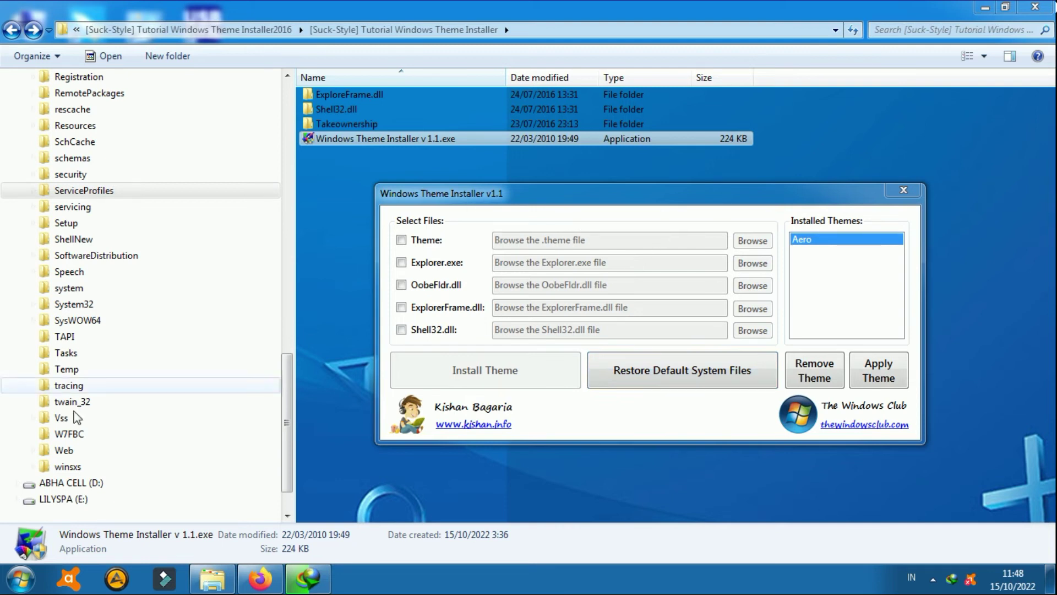
Open the AION computer's properties and check the system type, moving the theme installer window clear of the information.
{"action": "left_click", "coordinate": [21, 578]}
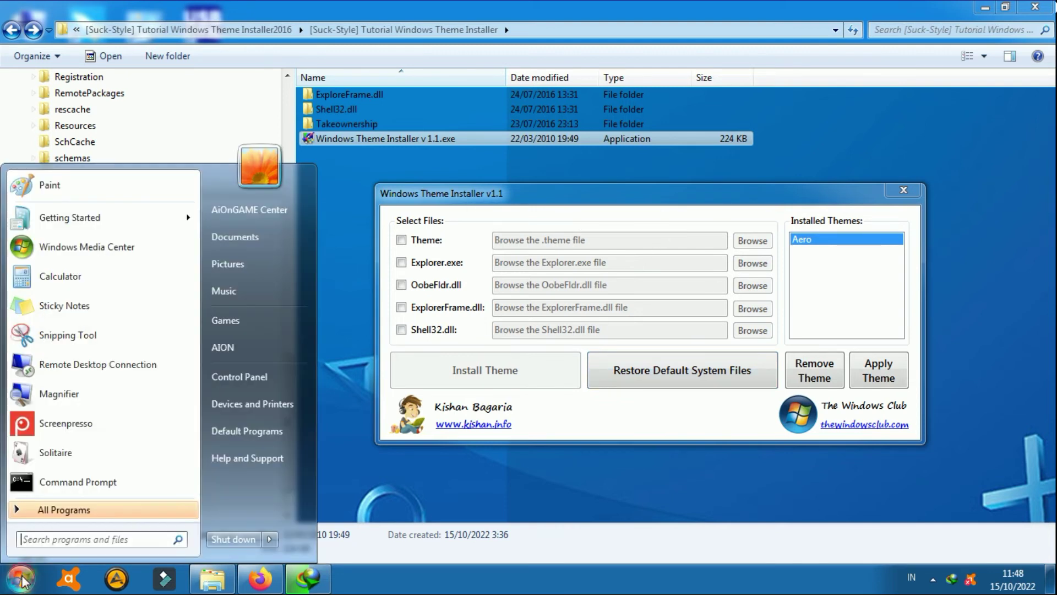
{"action": "right_click", "coordinate": [226, 353]}
{"action": "left_click", "coordinate": [270, 484]}
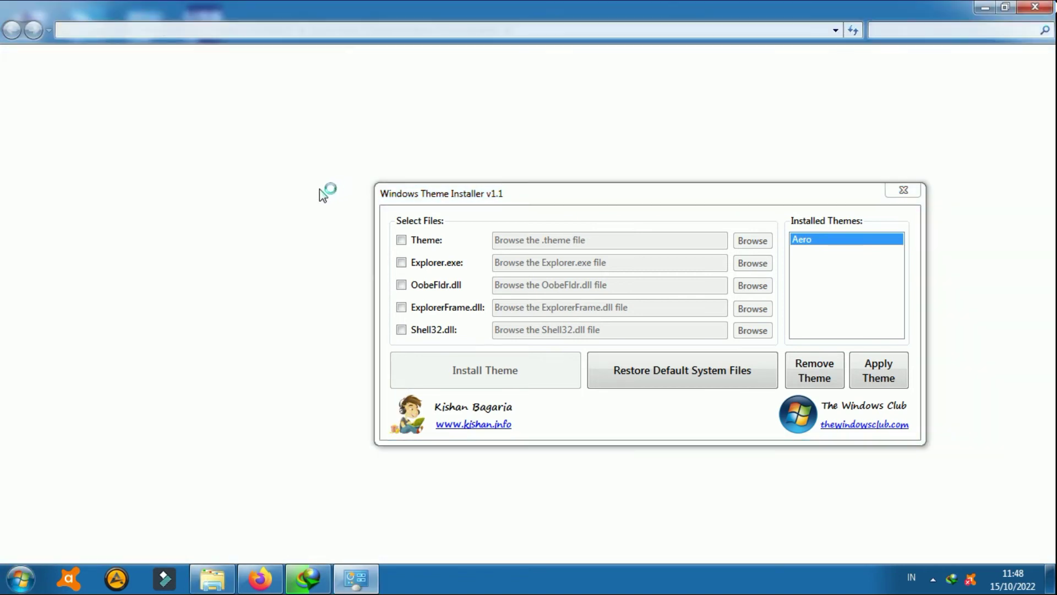
{"action": "left_click_drag", "start_coordinate": [497, 190], "coordinate": [571, 338]}
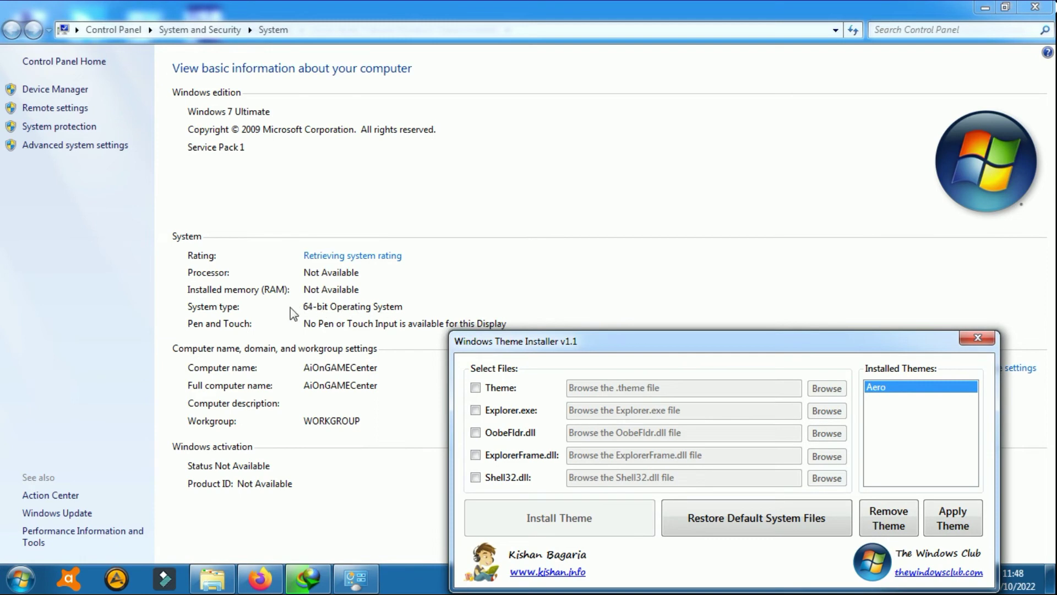
{"action": "left_click_drag", "start_coordinate": [601, 347], "coordinate": [576, 103]}
In the installer folder window, collapse W7UX64 (C:) and expand ABHA CELL (D:) through the EPS228 folder to [Suck-Style] Tutorial Windows Theme Installer.
{"action": "left_click", "coordinate": [223, 576]}
{"action": "left_click", "coordinate": [331, 295]}
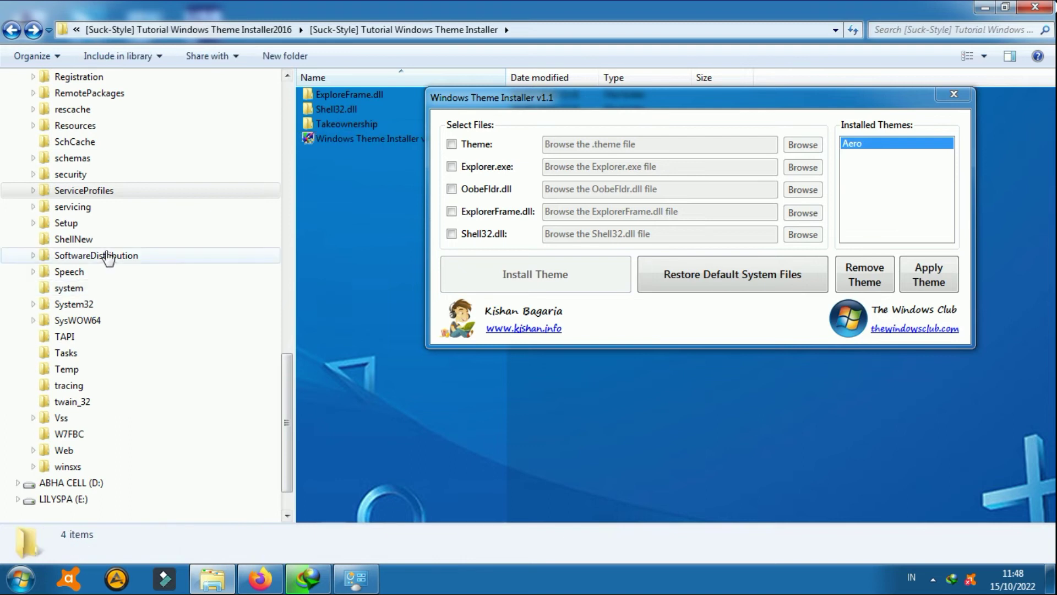
{"action": "left_click_drag", "start_coordinate": [290, 361], "coordinate": [274, 124]}
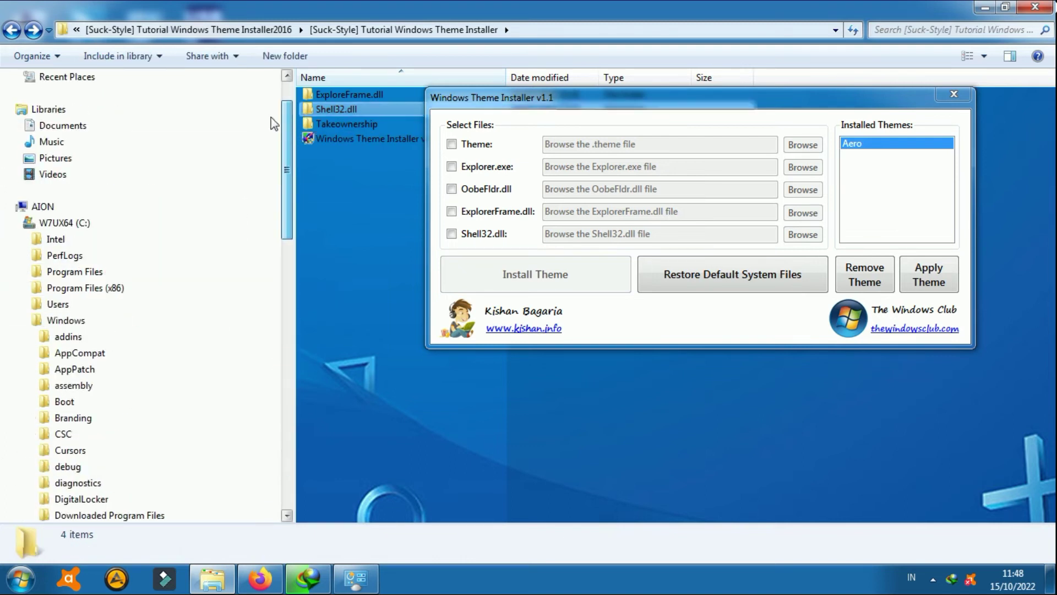
{"action": "left_click", "coordinate": [20, 223]}
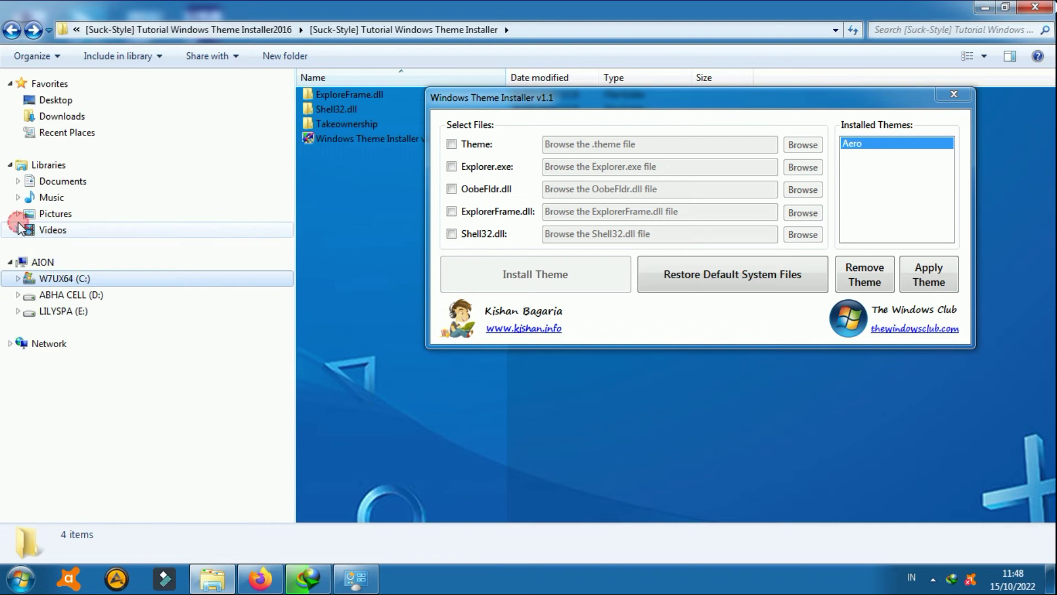
{"action": "left_click", "coordinate": [17, 296]}
{"action": "scroll", "coordinate": [110, 275], "scroll_direction": "down", "scroll_amount": 5}
{"action": "scroll", "coordinate": [28, 159], "scroll_direction": "up", "scroll_amount": 5}
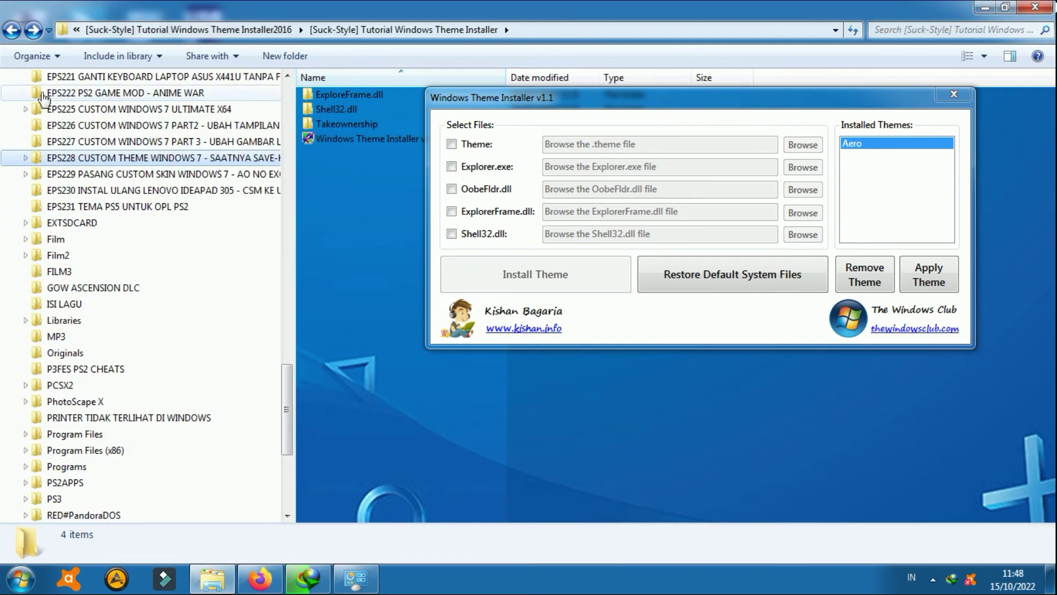
{"action": "left_click", "coordinate": [27, 160]}
{"action": "scroll", "coordinate": [33, 275], "scroll_direction": "down", "scroll_amount": 8}
{"action": "scroll", "coordinate": [41, 278], "scroll_direction": "up", "scroll_amount": 7}
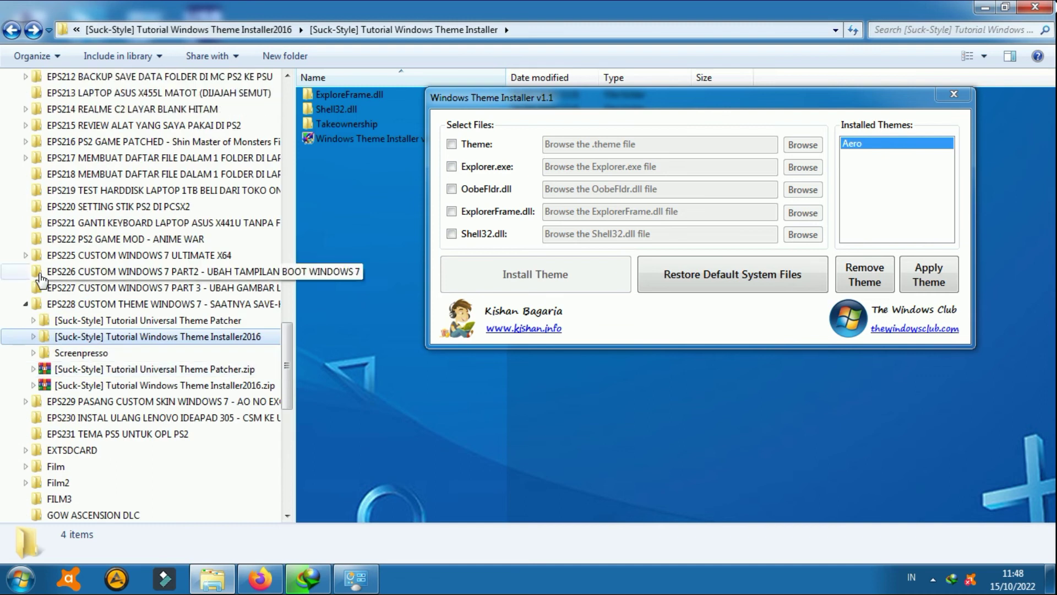
{"action": "left_click", "coordinate": [33, 337]}
{"action": "scroll", "coordinate": [91, 424], "scroll_direction": "up", "scroll_amount": 3}
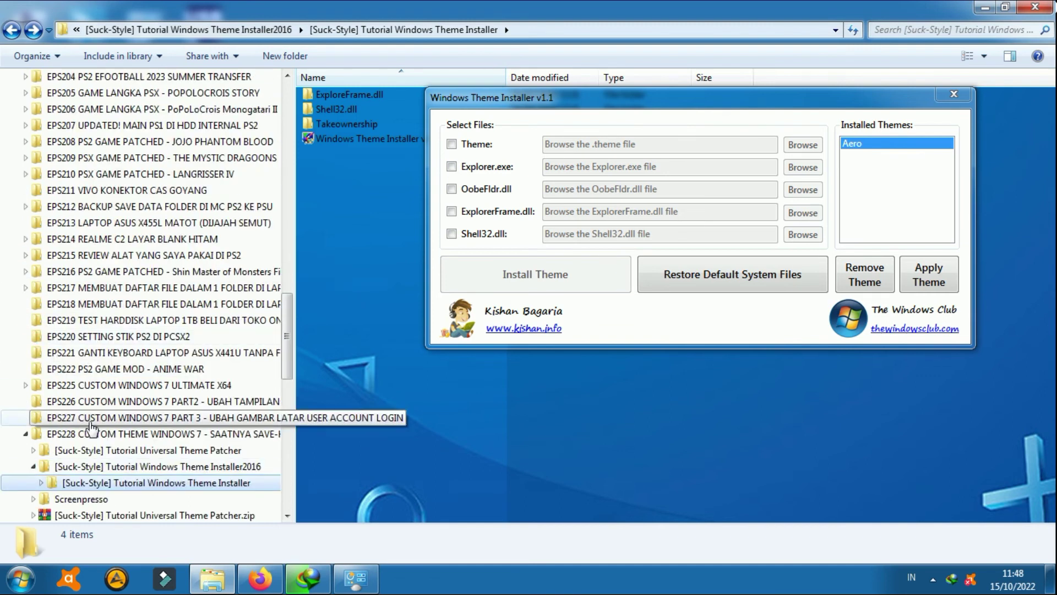
{"action": "scroll", "coordinate": [91, 427], "scroll_direction": "down", "scroll_amount": 4}
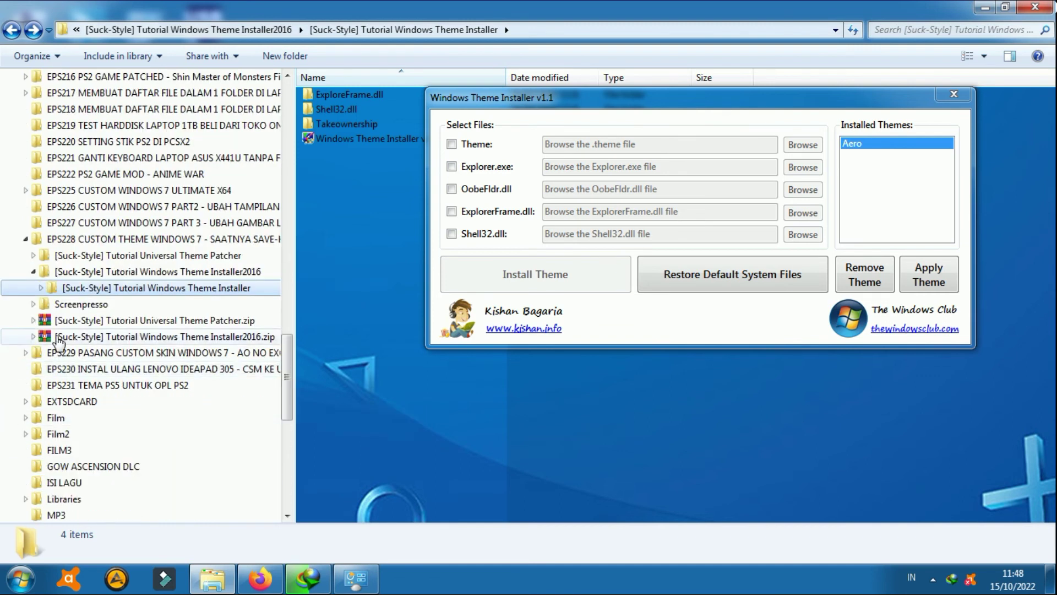
{"action": "left_click", "coordinate": [42, 288]}
Check the 64-bit subfolders inside ExploreFrame.dll and Shell32.dll, then return to the [Suck-Style] Tutorial Windows Theme Installer folder.
{"action": "scroll", "coordinate": [46, 297], "scroll_direction": "up", "scroll_amount": 4}
{"action": "scroll", "coordinate": [83, 264], "scroll_direction": "down", "scroll_amount": 5}
{"action": "left_click", "coordinate": [140, 257]}
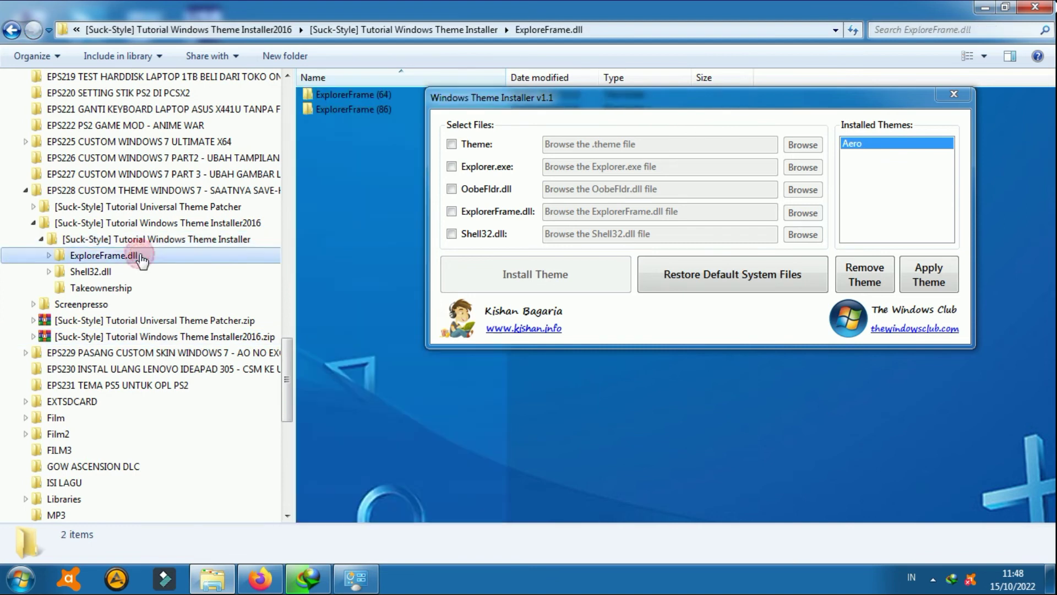
{"action": "left_click", "coordinate": [381, 96]}
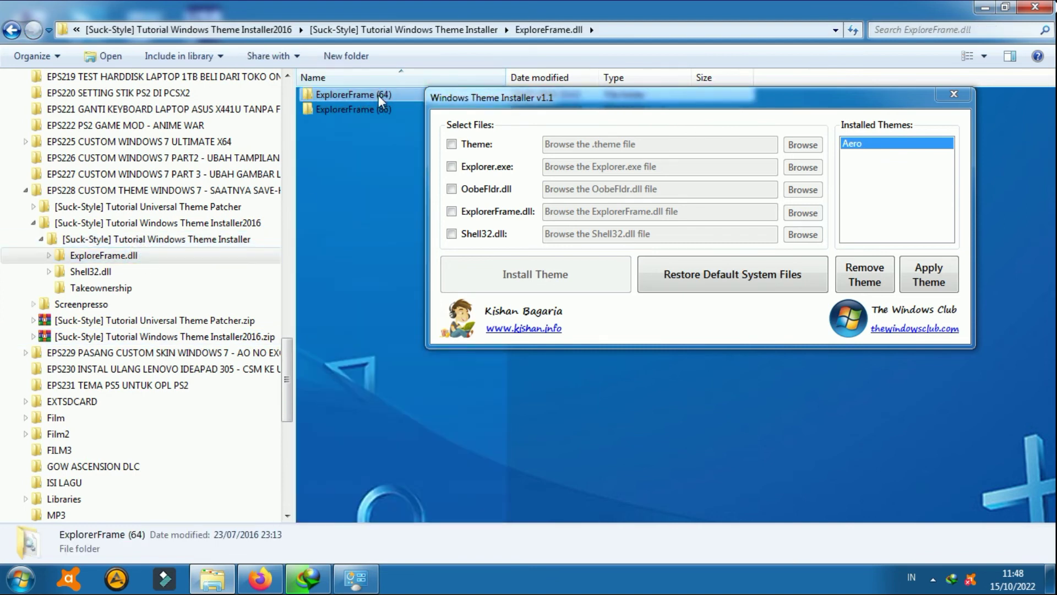
{"action": "left_click", "coordinate": [94, 272]}
{"action": "left_click", "coordinate": [326, 96]}
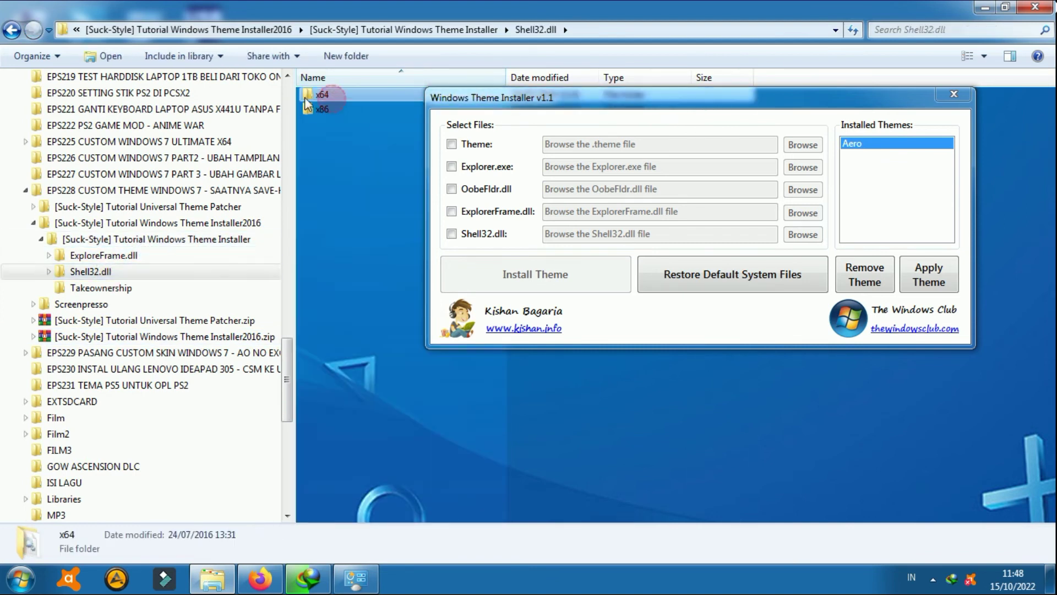
{"action": "left_click", "coordinate": [98, 244]}
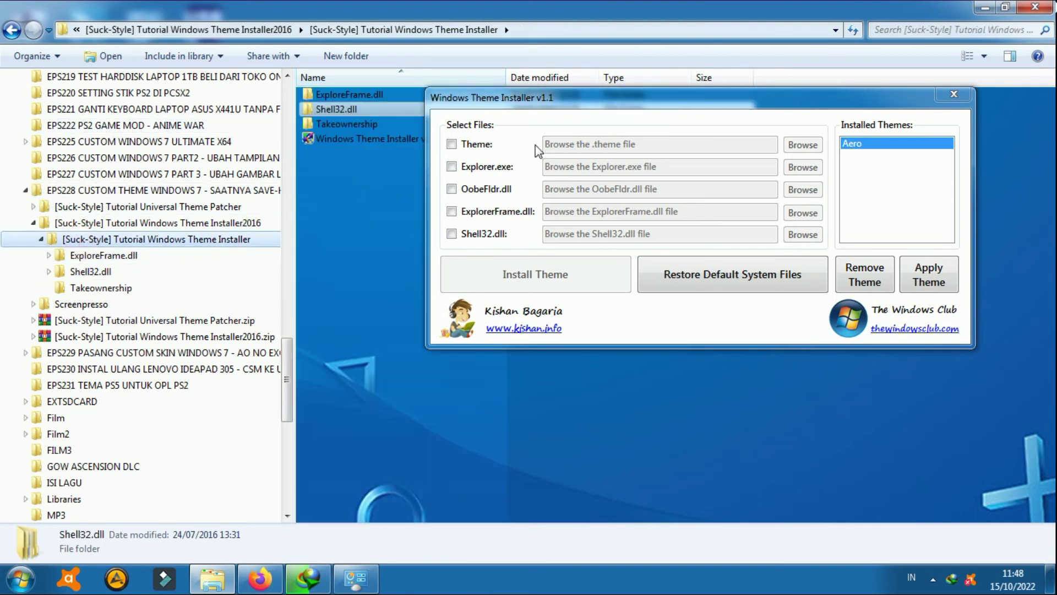
Enable ExplorerFrame.dll replacement in Windows Theme Installer and start browsing for its file on the ABHA CELL (D:) drive.
{"action": "left_click", "coordinate": [452, 211]}
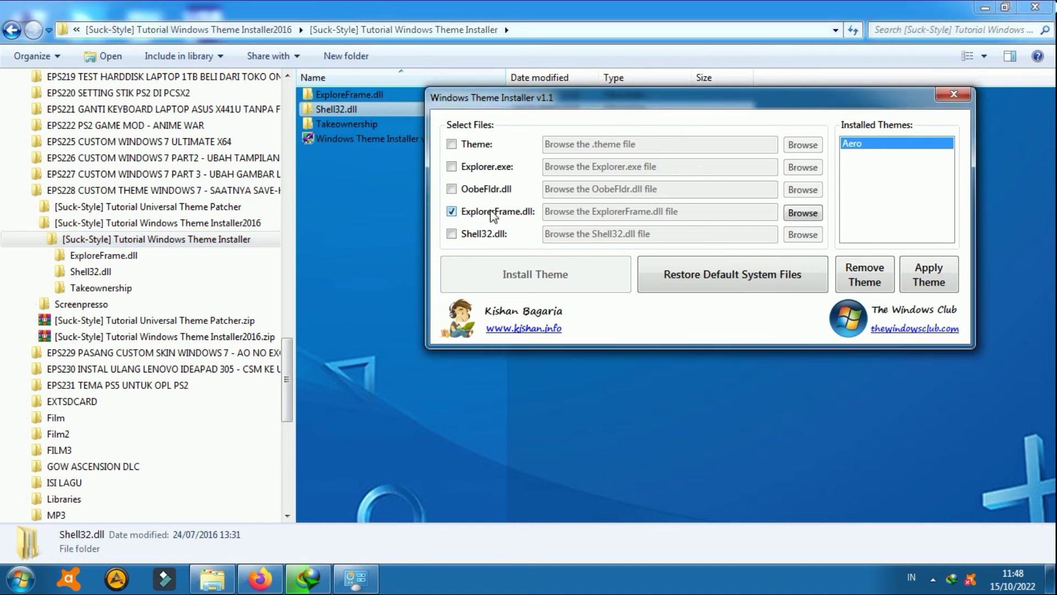
{"action": "left_click", "coordinate": [796, 214]}
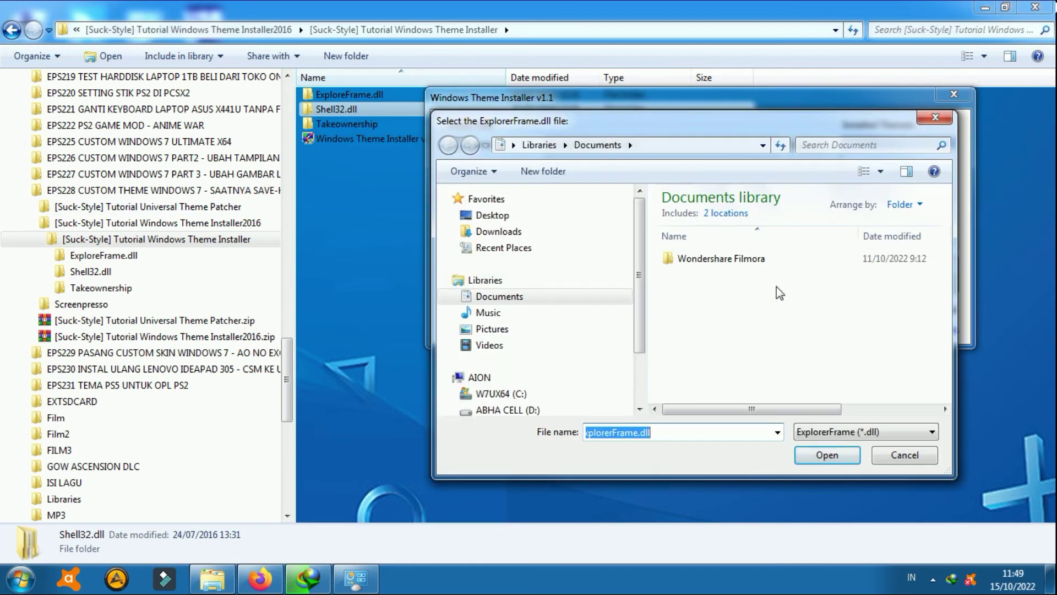
{"action": "scroll", "coordinate": [551, 393], "scroll_direction": "down", "scroll_amount": 1}
{"action": "left_click", "coordinate": [628, 381]}
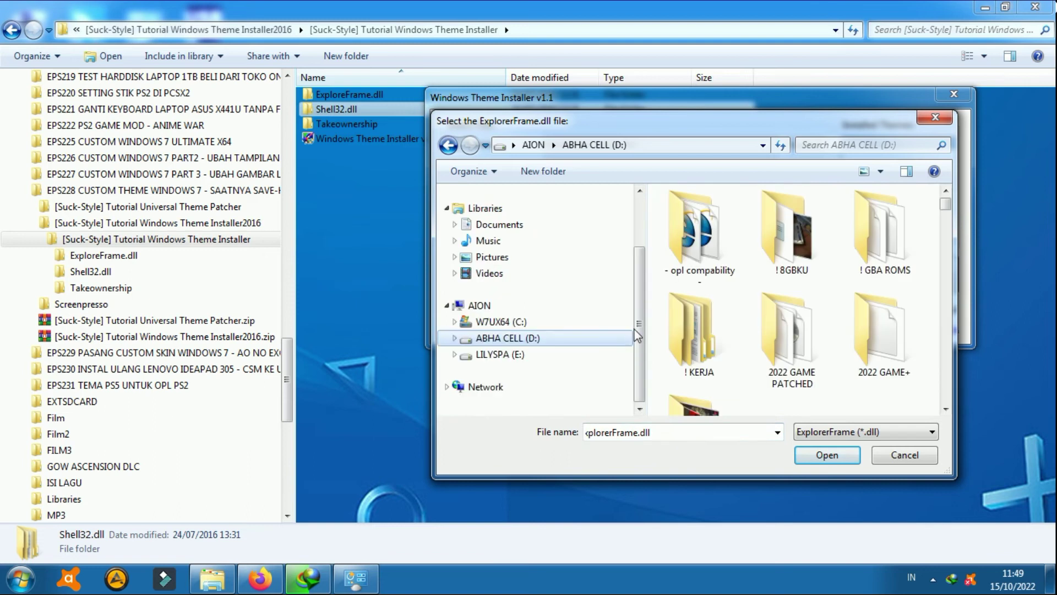
{"action": "scroll", "coordinate": [462, 330], "scroll_direction": "down", "scroll_amount": 1}
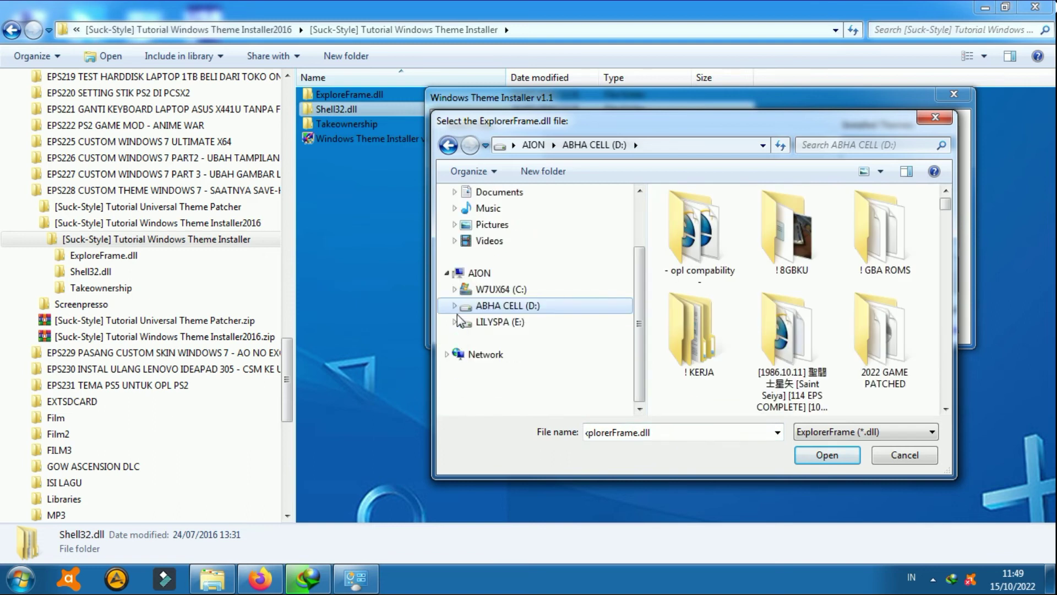
{"action": "scroll", "coordinate": [457, 319], "scroll_direction": "up", "scroll_amount": 1}
{"action": "left_click", "coordinate": [455, 341]}
{"action": "scroll", "coordinate": [503, 342], "scroll_direction": "down", "scroll_amount": 5}
{"action": "scroll", "coordinate": [503, 341], "scroll_direction": "down", "scroll_amount": 10}
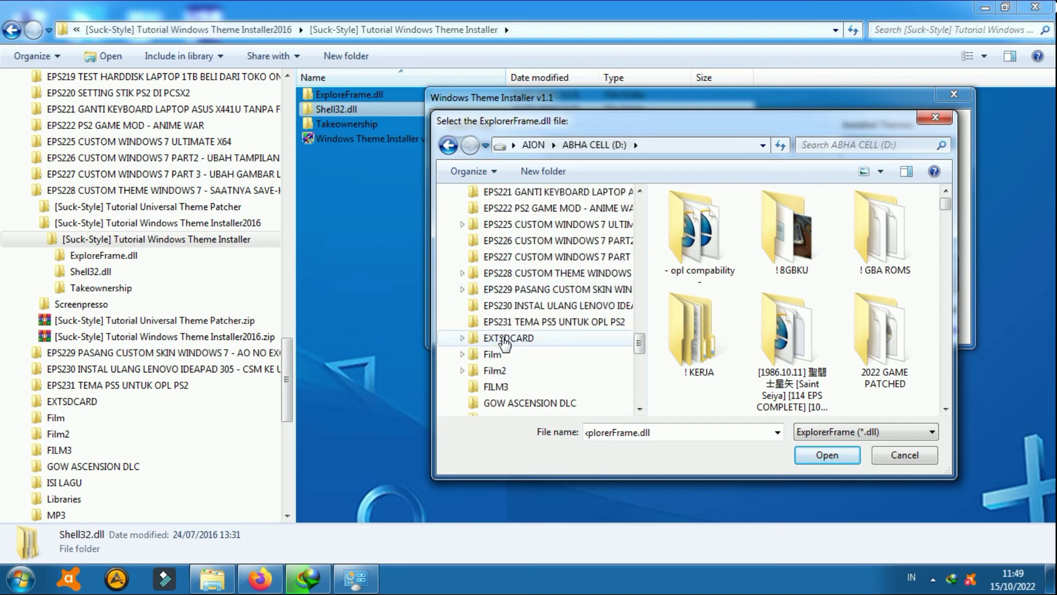
Choose ExplorerFrame.dll from the ExplorerFrame (64) folder inside EPS228's [Suck-Style] Tutorial Windows Theme Installer as the replacement file.
{"action": "left_click", "coordinate": [498, 273]}
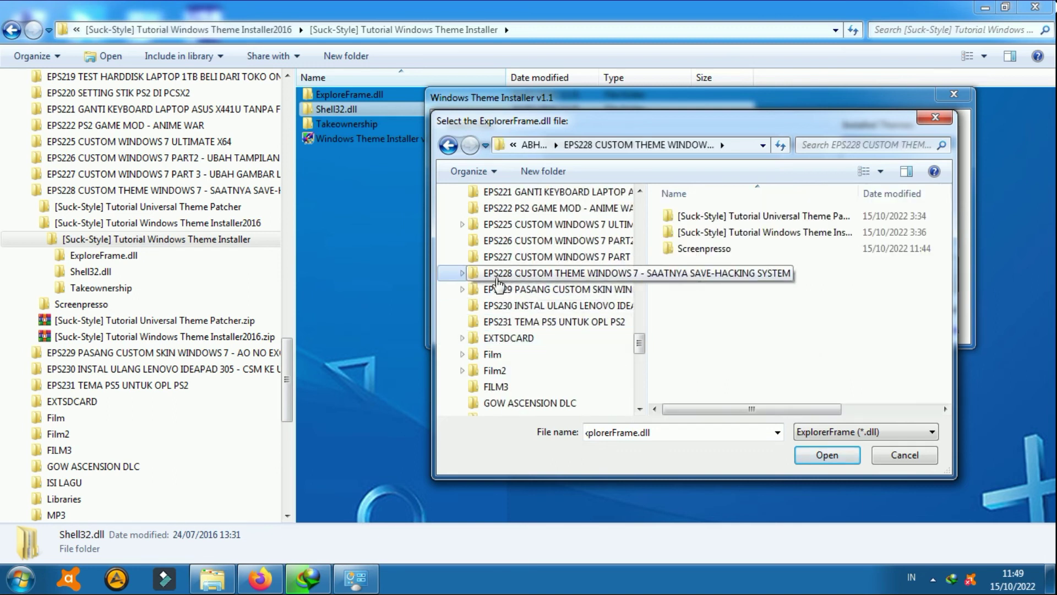
{"action": "left_click", "coordinate": [462, 274]}
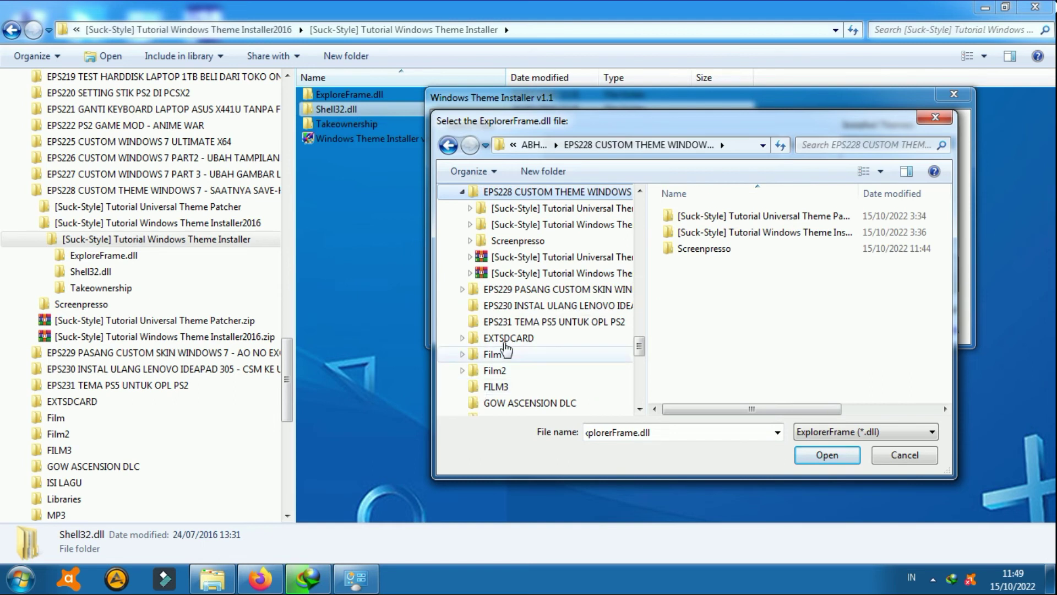
{"action": "left_click", "coordinate": [470, 224]}
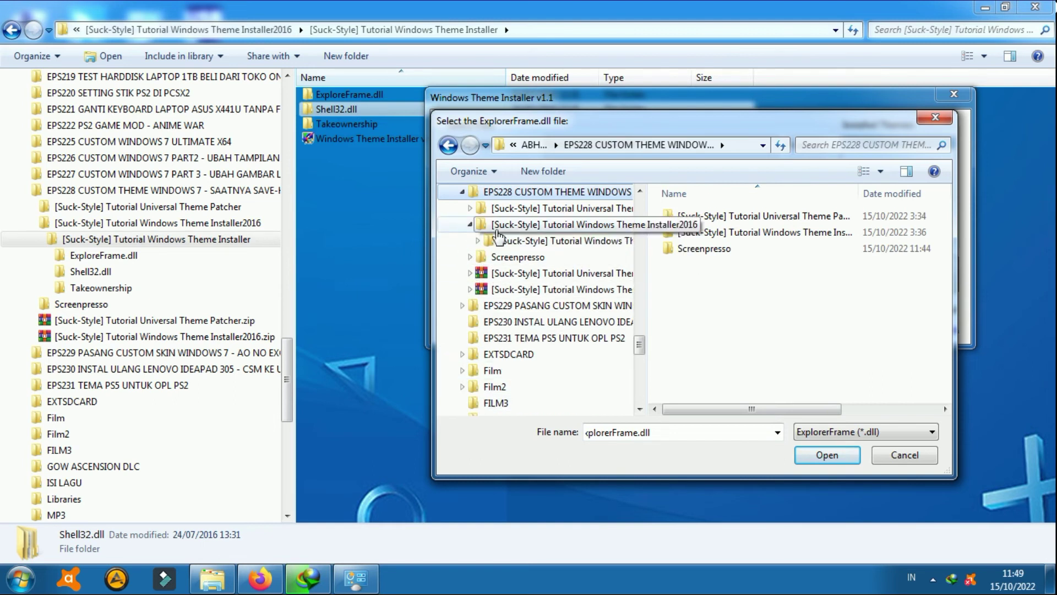
{"action": "left_click", "coordinate": [477, 240]}
{"action": "left_click", "coordinate": [485, 257]}
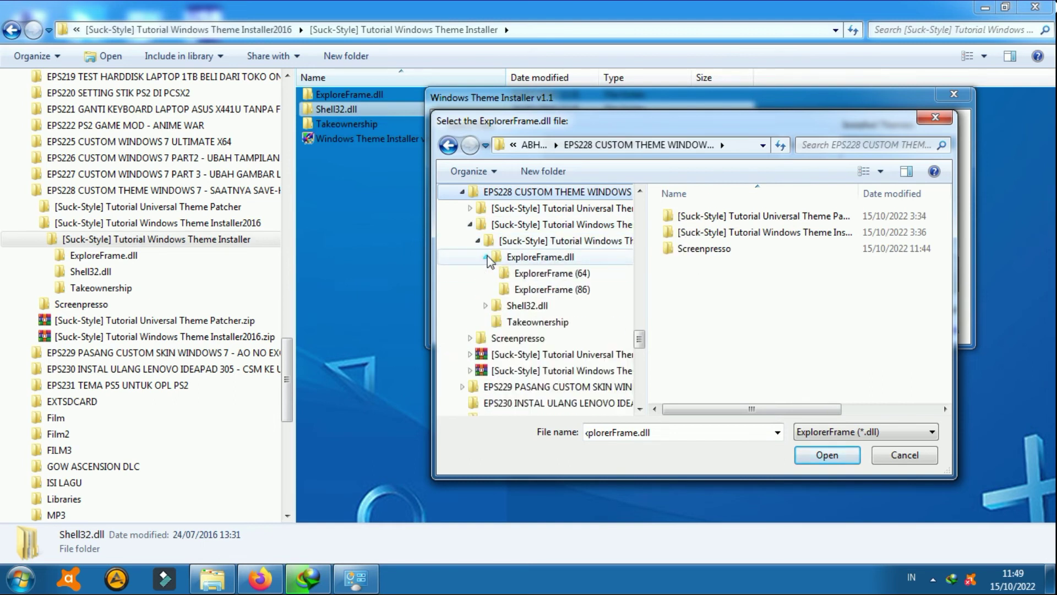
{"action": "left_click", "coordinate": [548, 273]}
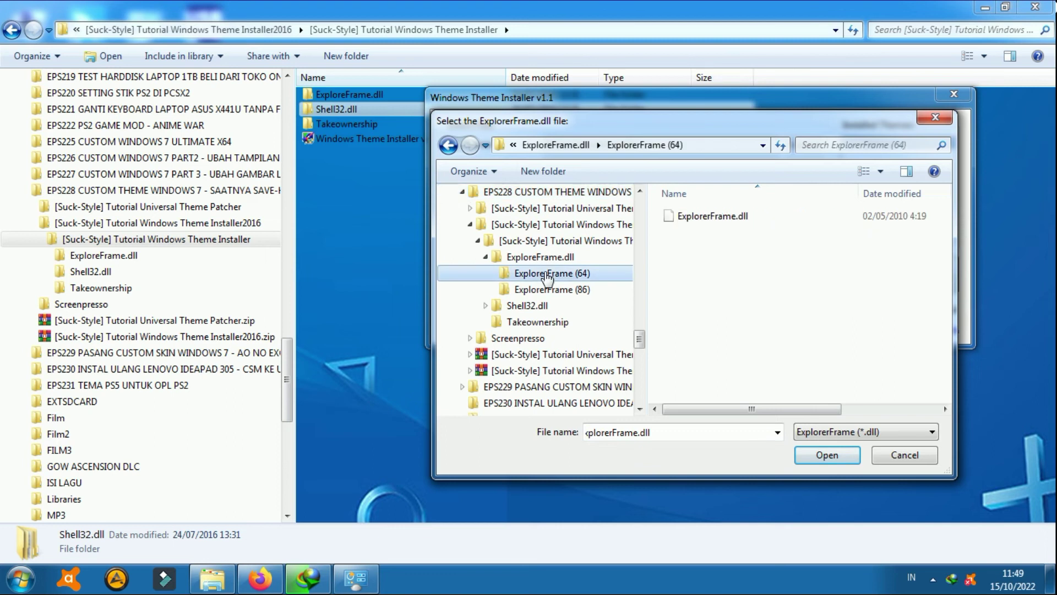
{"action": "left_click", "coordinate": [713, 217]}
{"action": "left_click", "coordinate": [827, 456]}
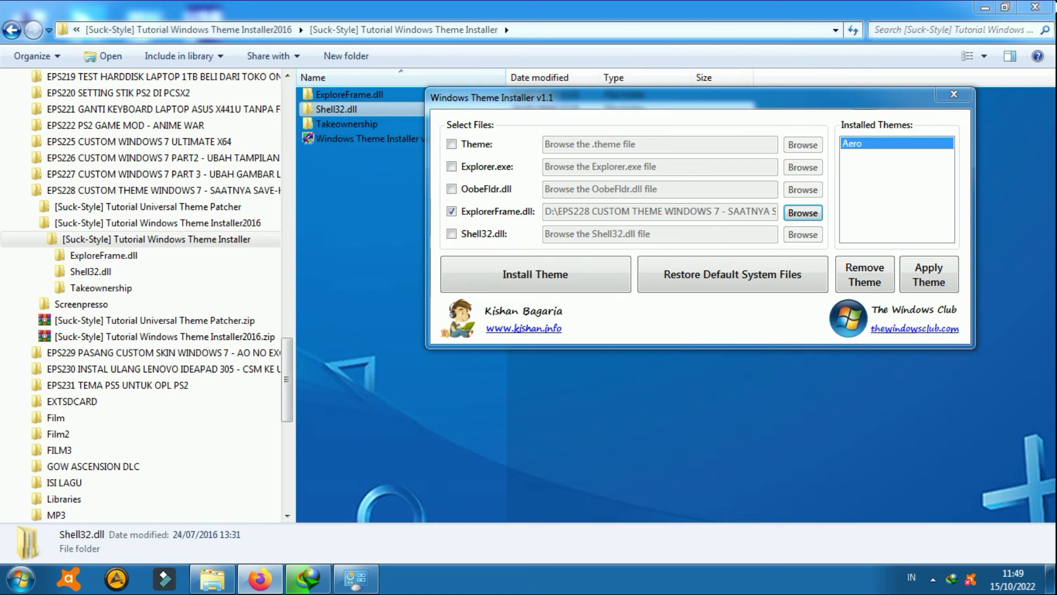
Enable Shell32.dll replacement and choose shell32.dll from the x64 folder inside the tutorial's Shell32.dll folder.
{"action": "left_click", "coordinate": [451, 234]}
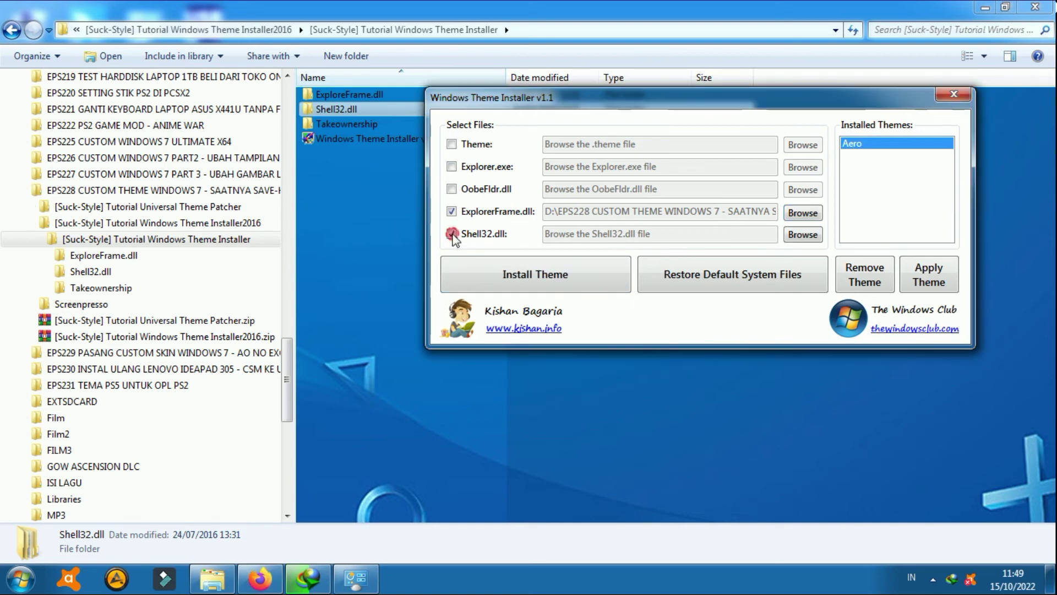
{"action": "left_click", "coordinate": [798, 243]}
{"action": "left_click", "coordinate": [567, 152]}
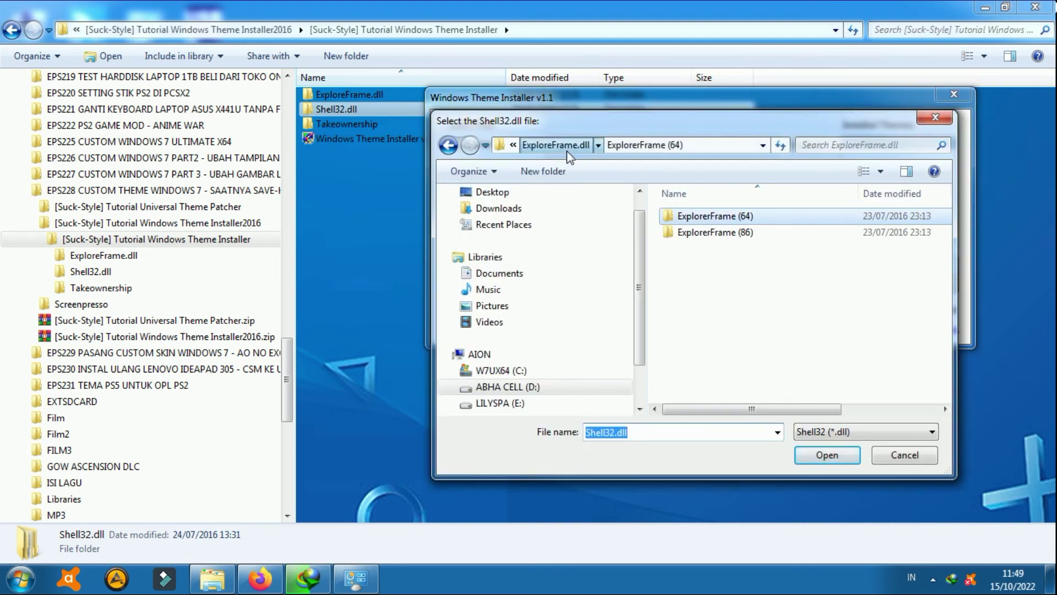
{"action": "left_click", "coordinate": [607, 145]}
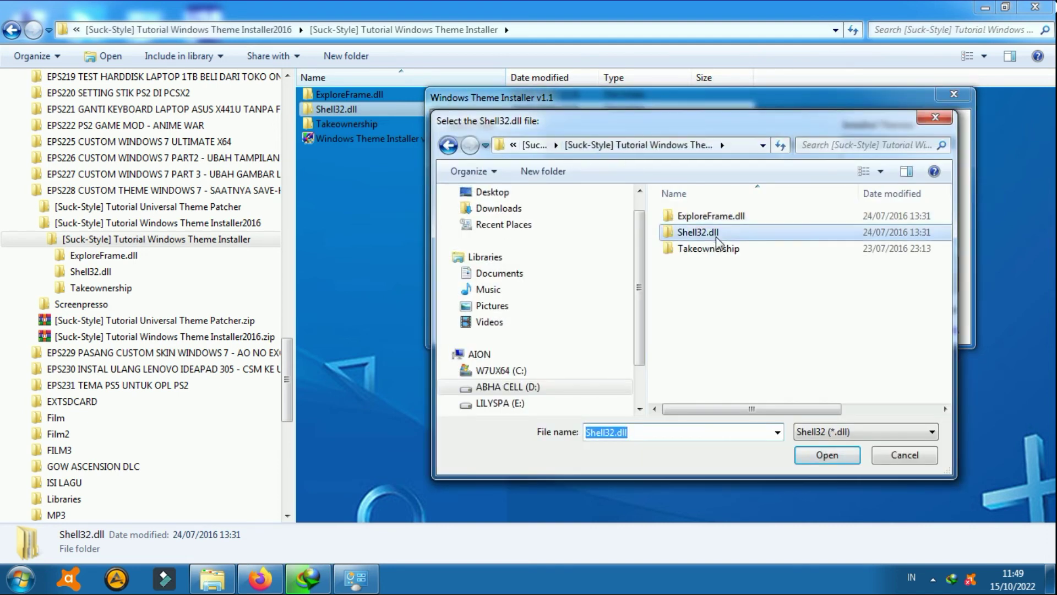
{"action": "double_click", "coordinate": [716, 234]}
{"action": "double_click", "coordinate": [693, 219]}
{"action": "left_click", "coordinate": [693, 220]}
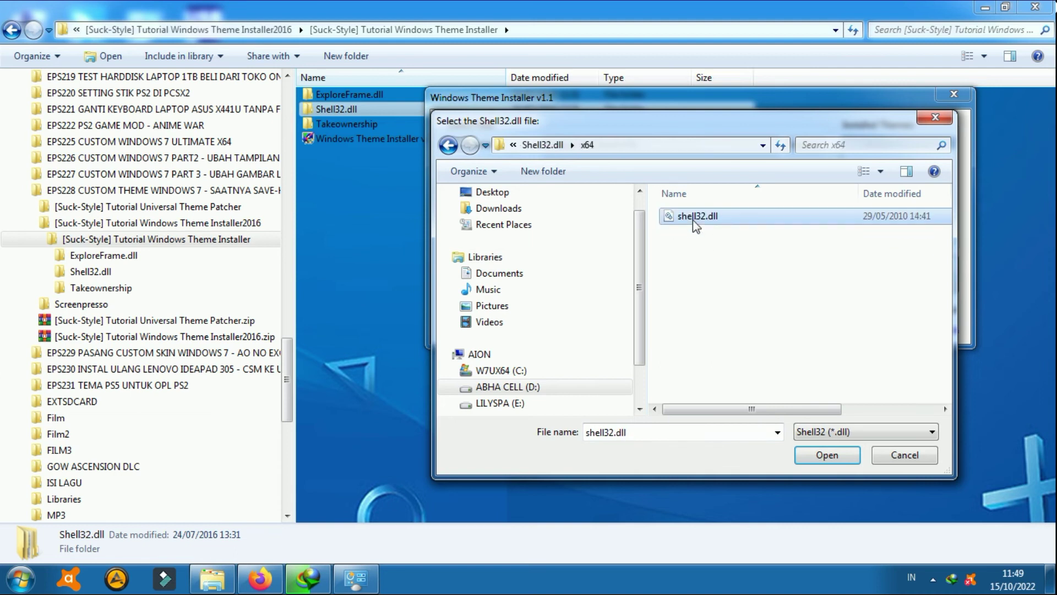
{"action": "left_click", "coordinate": [813, 456]}
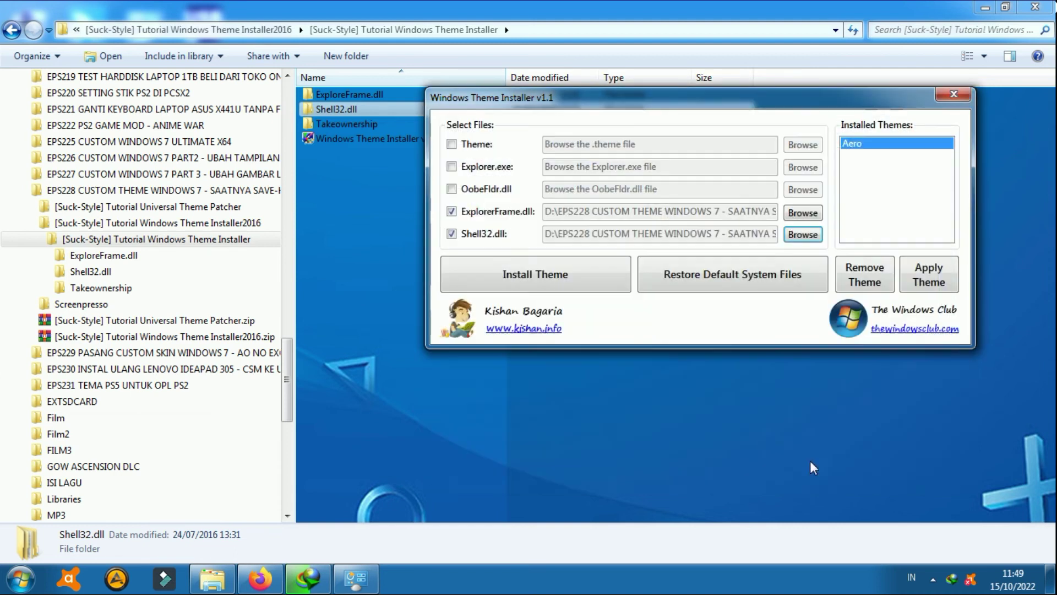
Reselect the replacement for ExplorerFrame.dll, choosing the file in ExploreFrame.dll's ExplorerFrame (64) subfolder again.
{"action": "left_click", "coordinate": [805, 213]}
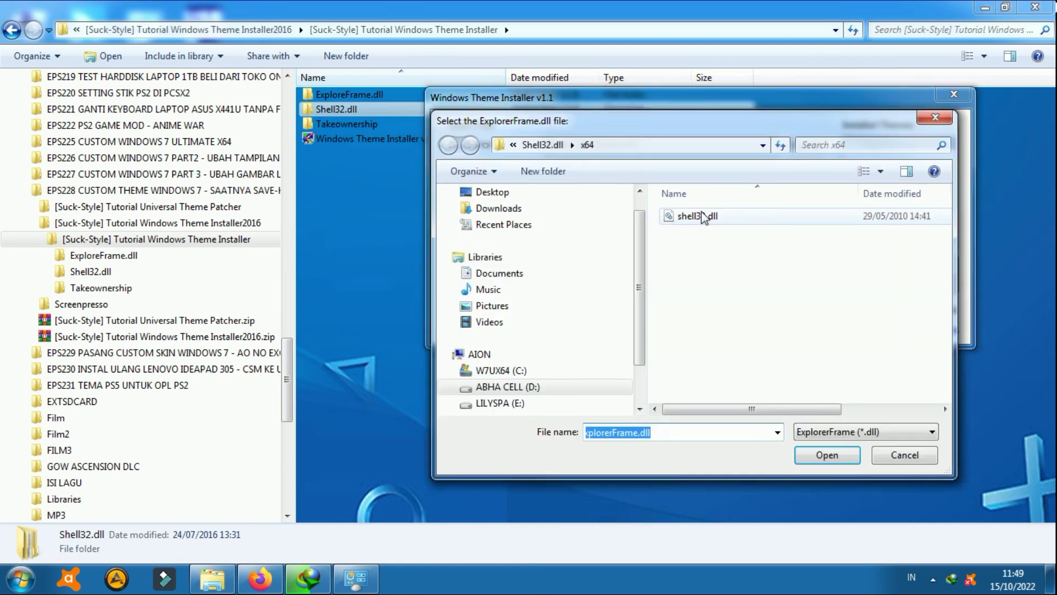
{"action": "left_click", "coordinate": [540, 146]}
{"action": "left_click", "coordinate": [582, 150]}
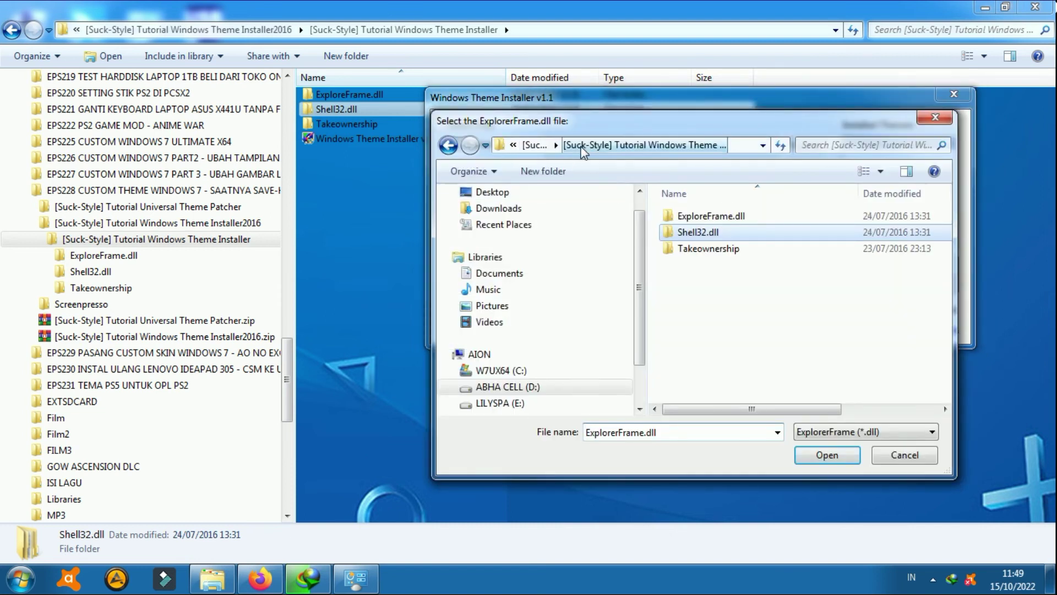
{"action": "double_click", "coordinate": [711, 216]}
{"action": "double_click", "coordinate": [716, 219]}
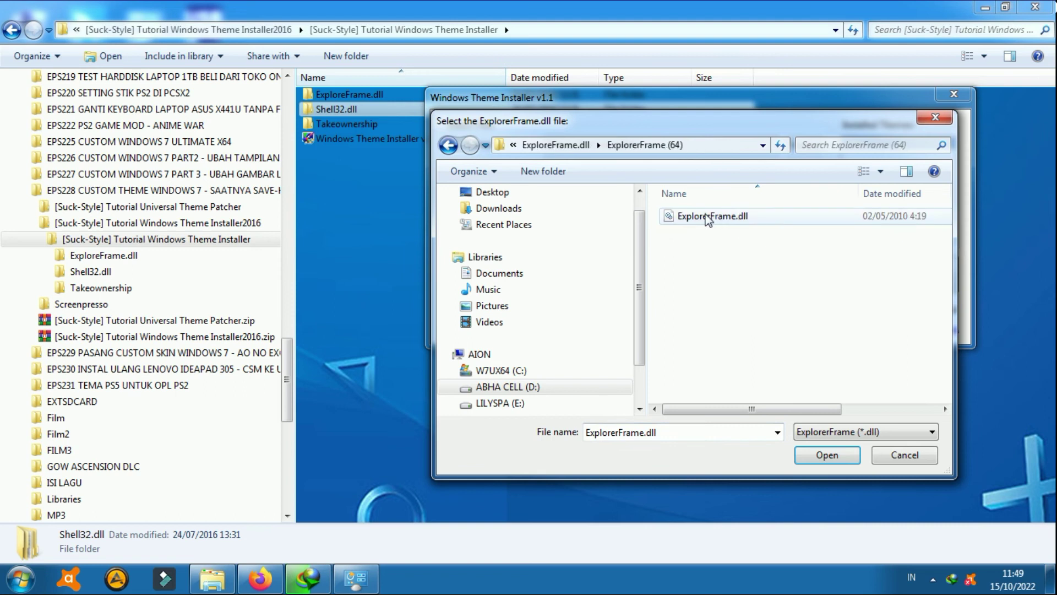
{"action": "left_click", "coordinate": [710, 218]}
{"action": "left_click", "coordinate": [828, 456]}
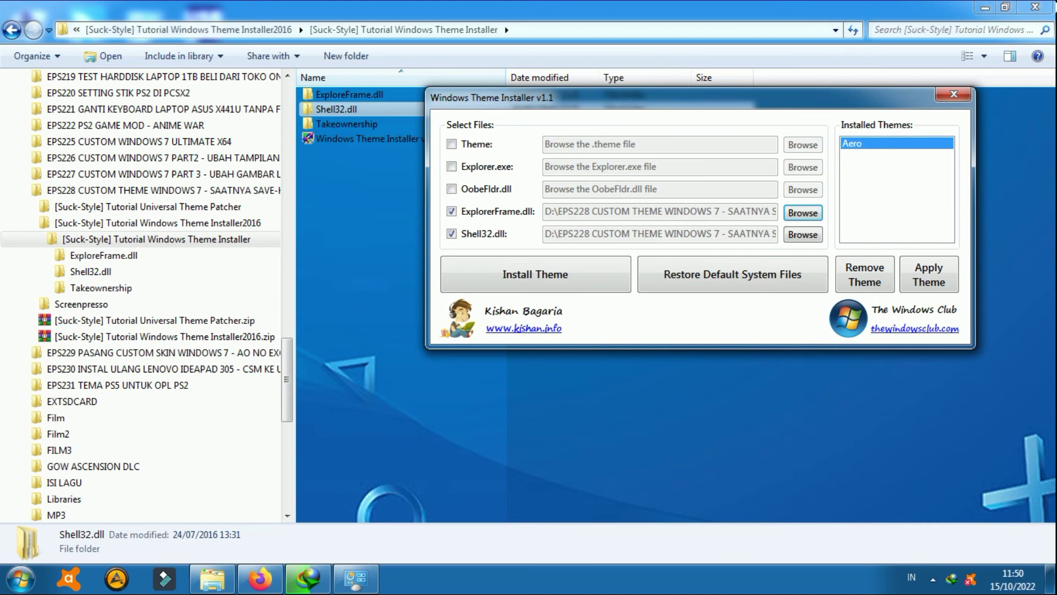
Install the chosen ExplorerFrame.dll and Shell32.dll replacements with Windows Theme Installer, then refresh the desktop.
{"action": "left_click", "coordinate": [649, 232]}
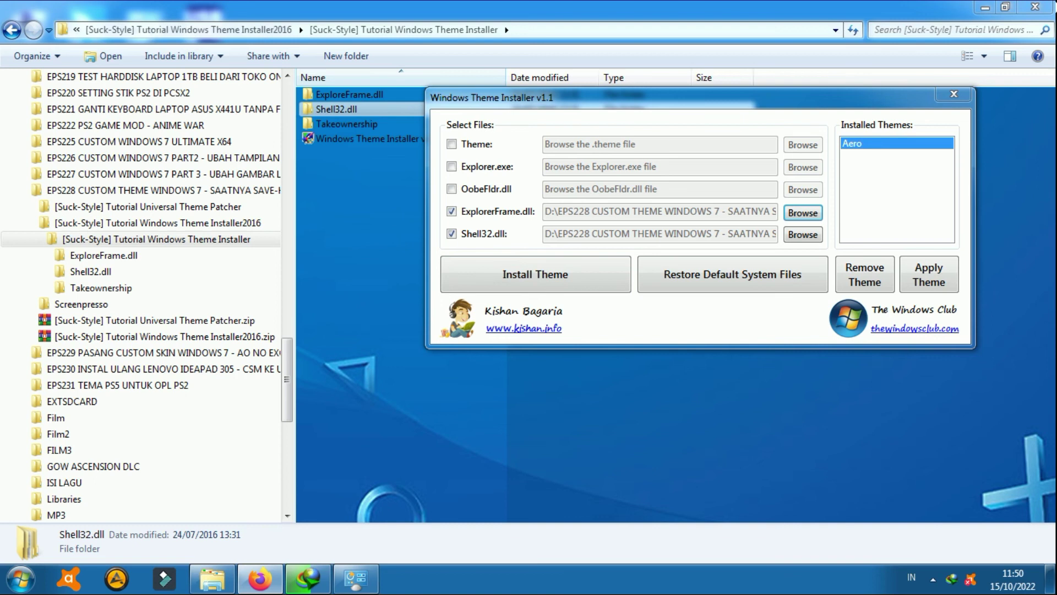
{"action": "left_click", "coordinate": [533, 276]}
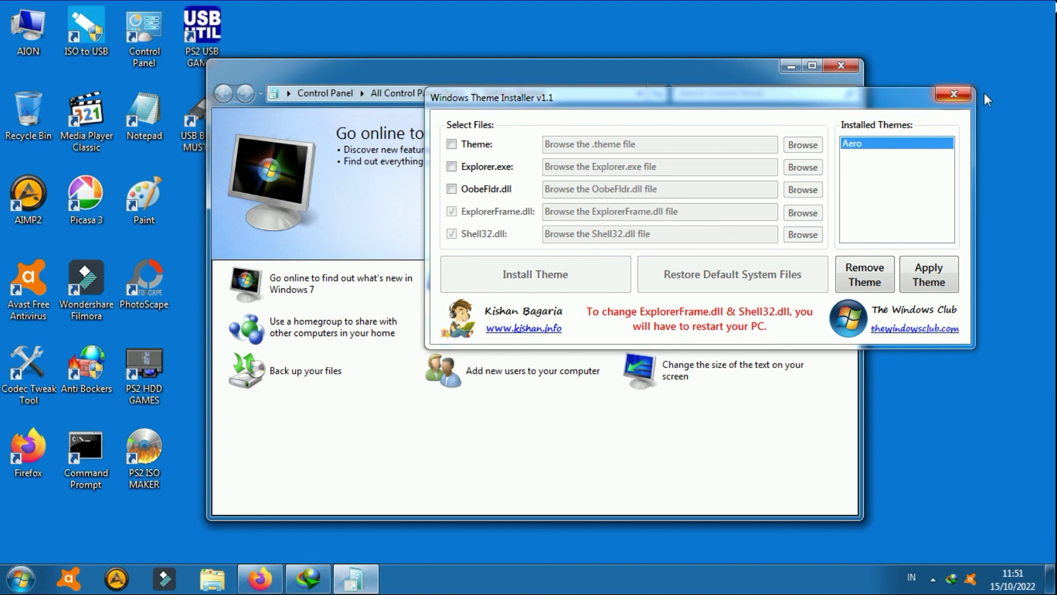
{"action": "left_click", "coordinate": [969, 93]}
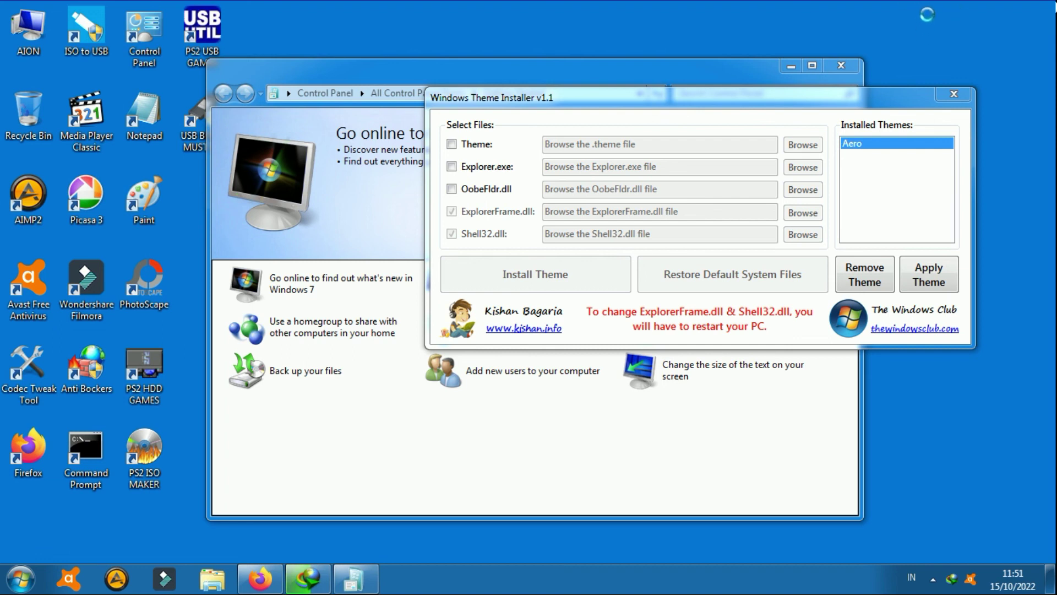
{"action": "right_click", "coordinate": [927, 14]}
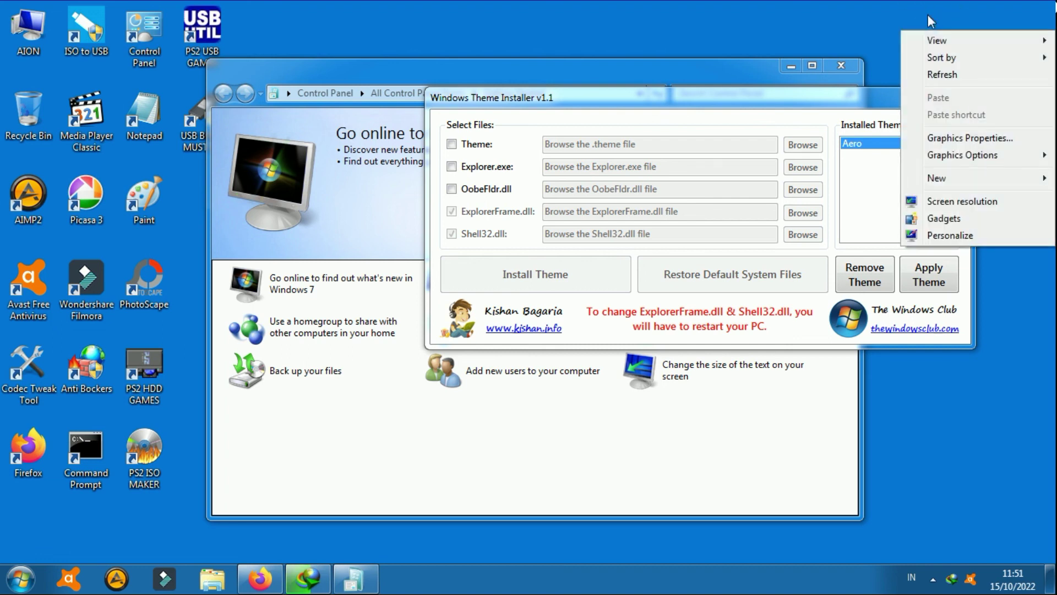
{"action": "left_click", "coordinate": [940, 69]}
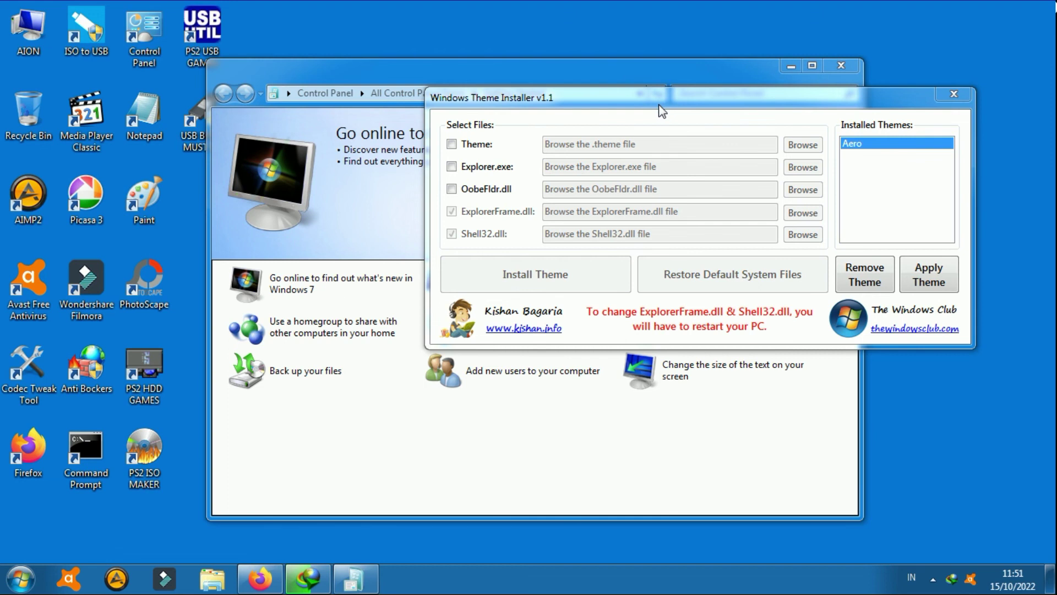
Move the Windows Theme Installer and Getting Started windows apart so that they overlap less.
{"action": "left_click_drag", "start_coordinate": [663, 111], "coordinate": [705, 298]}
{"action": "left_click_drag", "start_coordinate": [606, 58], "coordinate": [655, 9]}
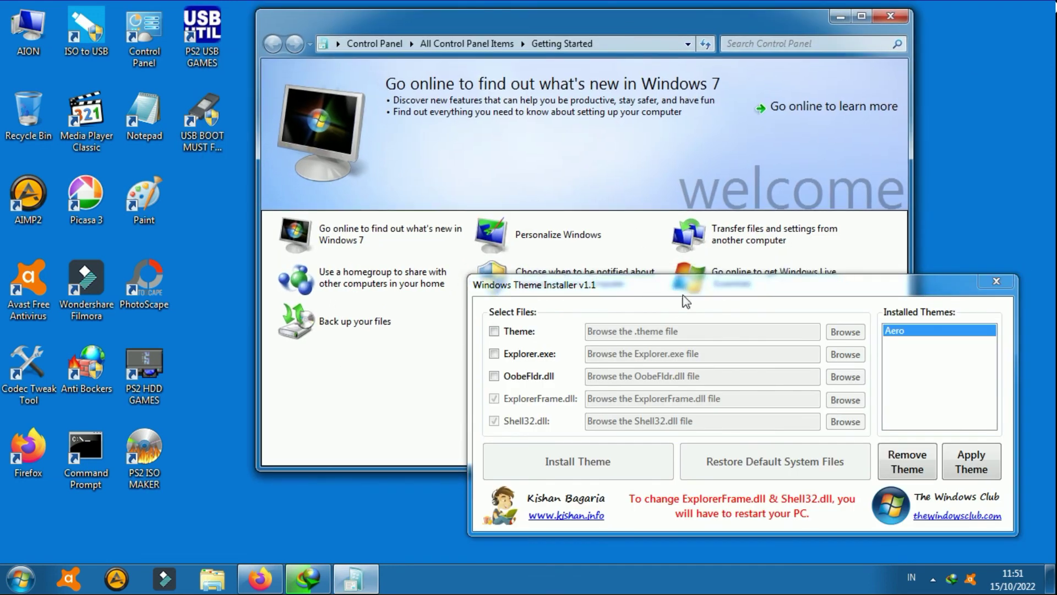
{"action": "left_click_drag", "start_coordinate": [682, 298], "coordinate": [674, 319]}
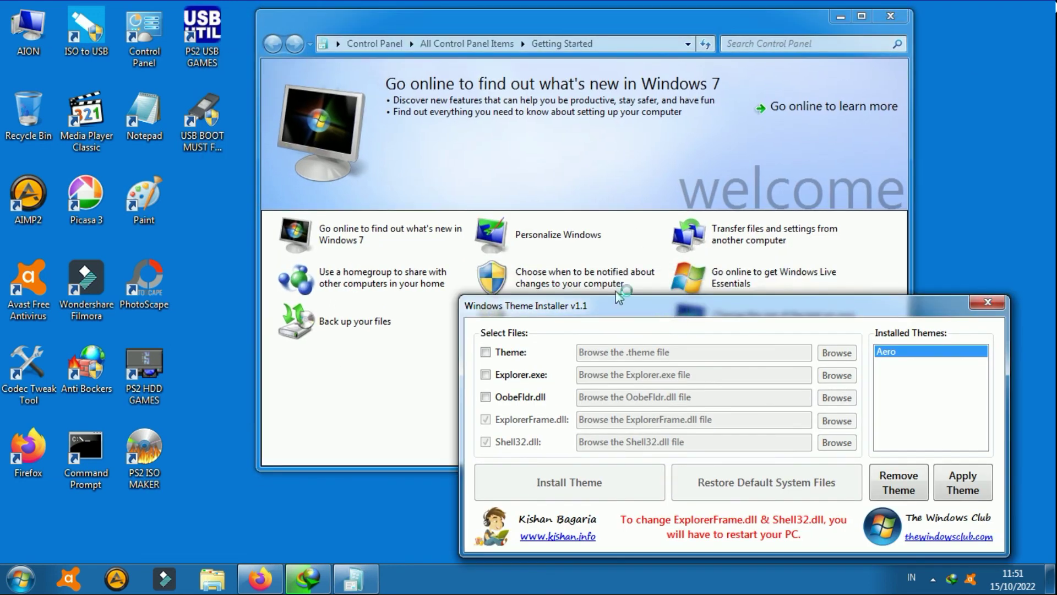
{"action": "left_click", "coordinate": [691, 24]}
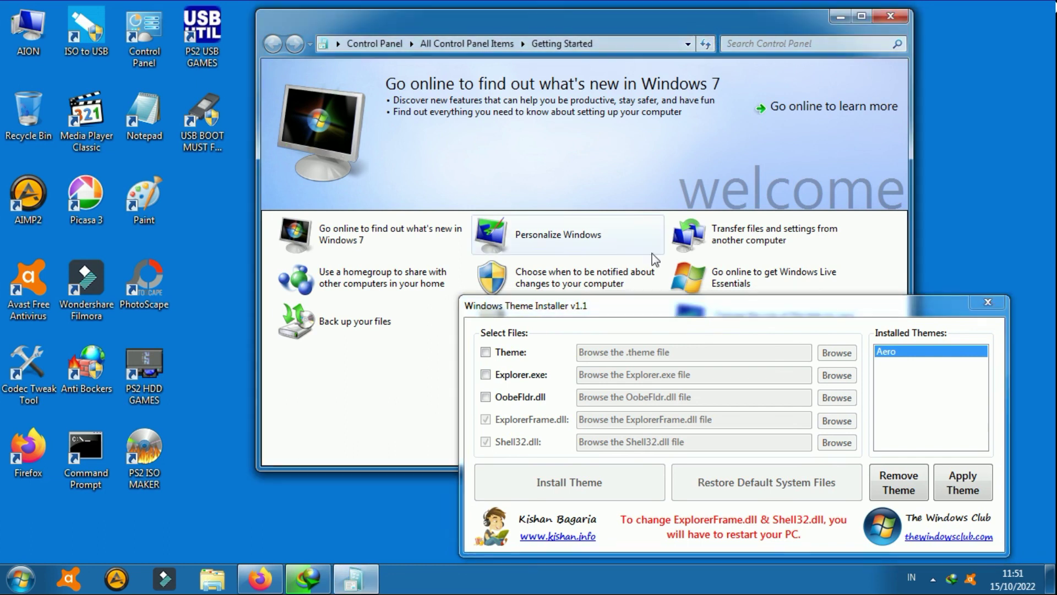
{"action": "left_click", "coordinate": [986, 157]}
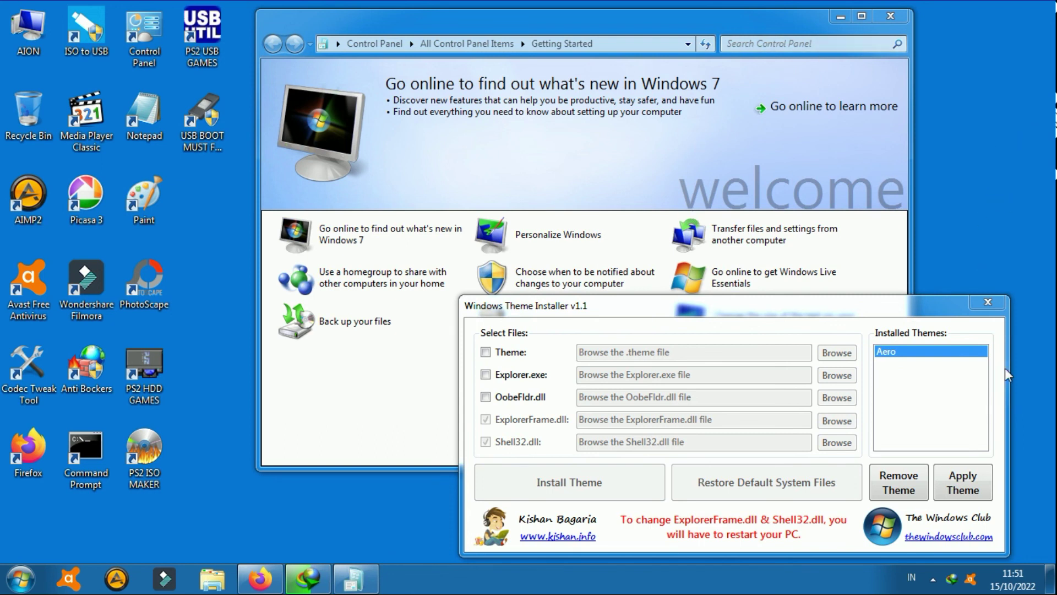
{"action": "left_click", "coordinate": [931, 585]}
{"action": "right_click", "coordinate": [932, 499]}
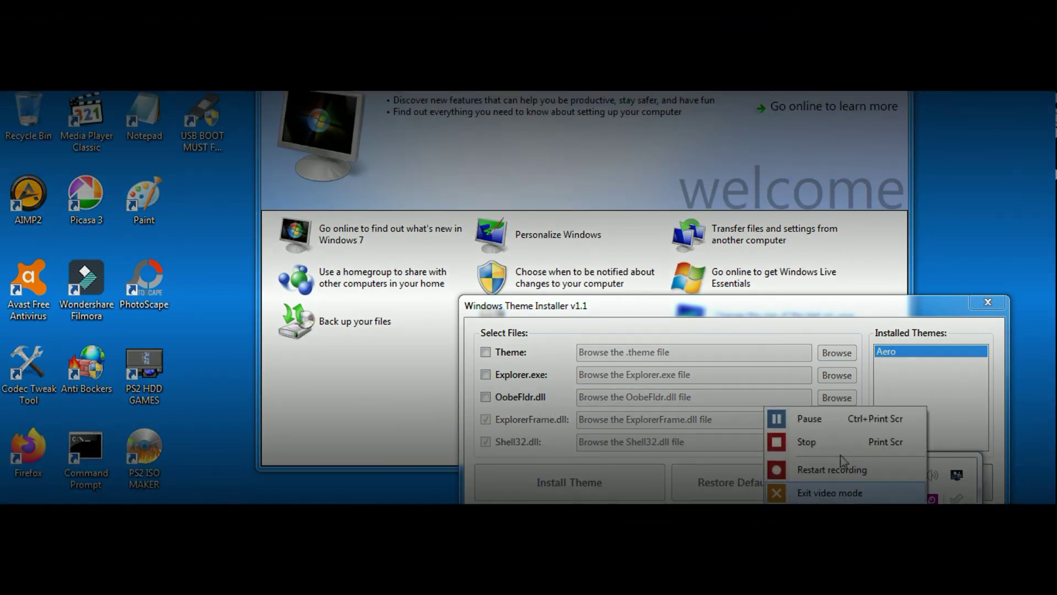